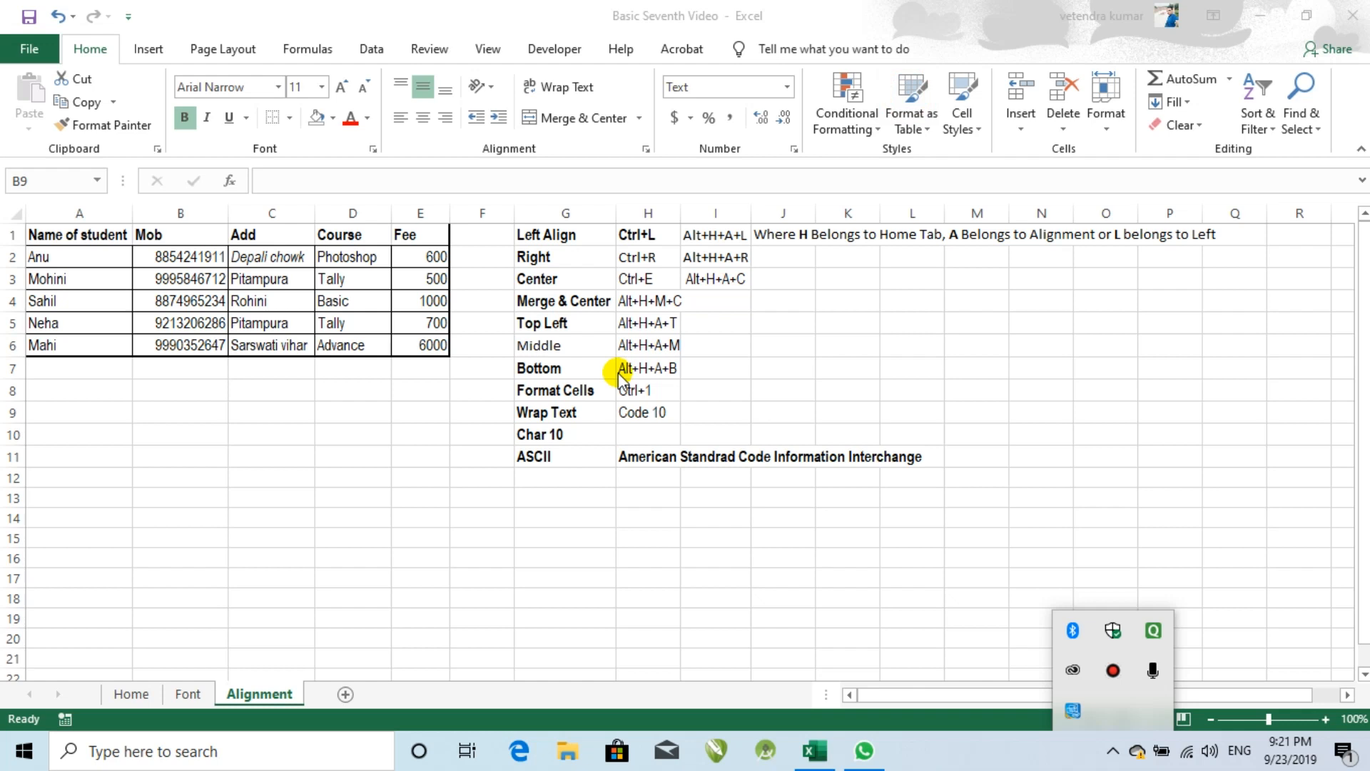
Examine the alignment shortcut list and the default alignment of text and number entries in the student table.
click(477, 146)
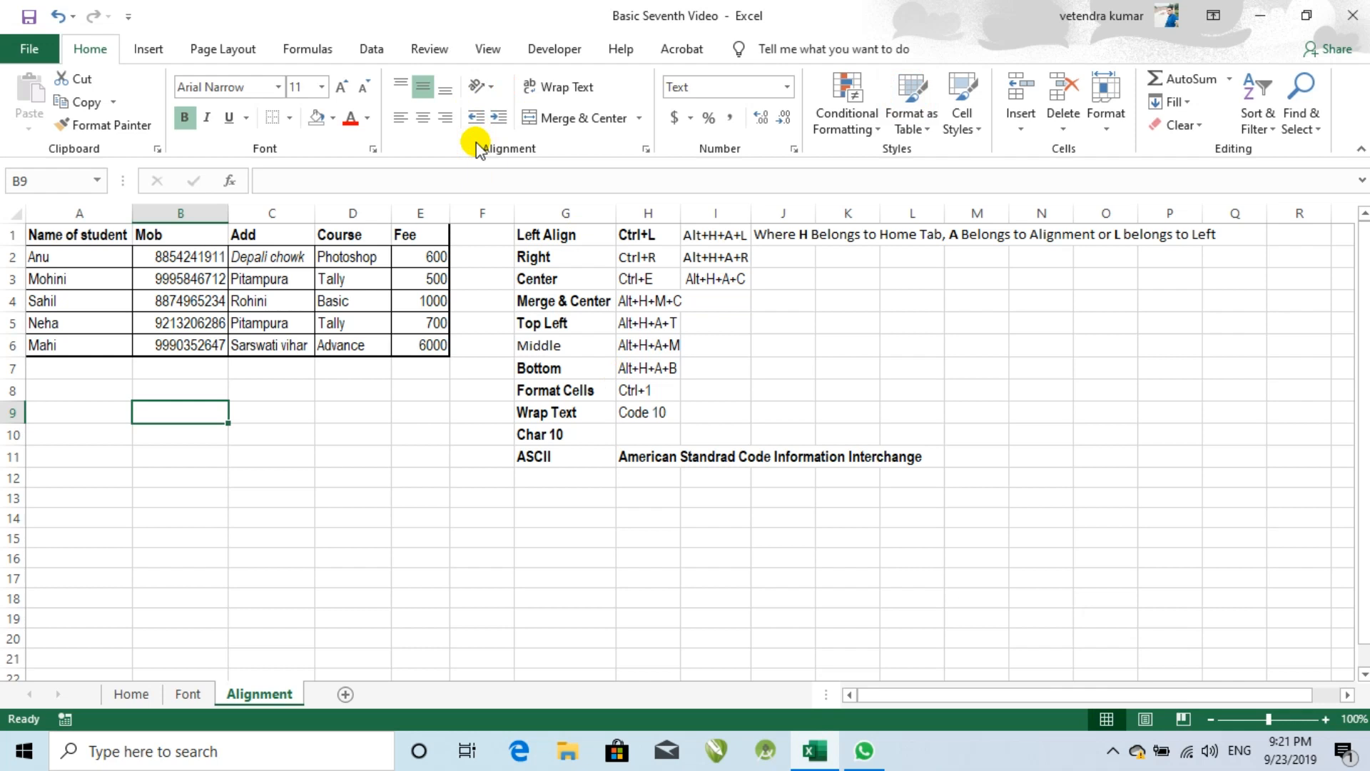
click(550, 230)
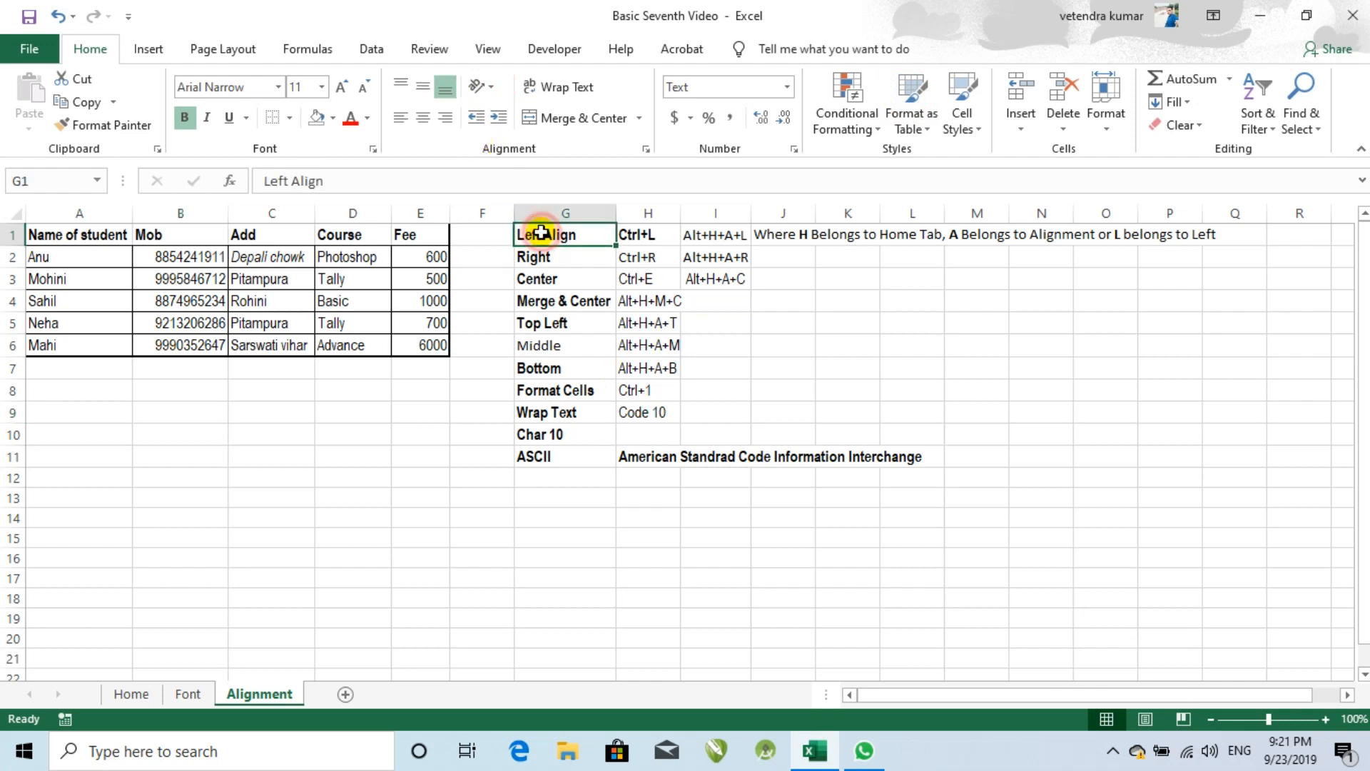
click(540, 251)
click(538, 282)
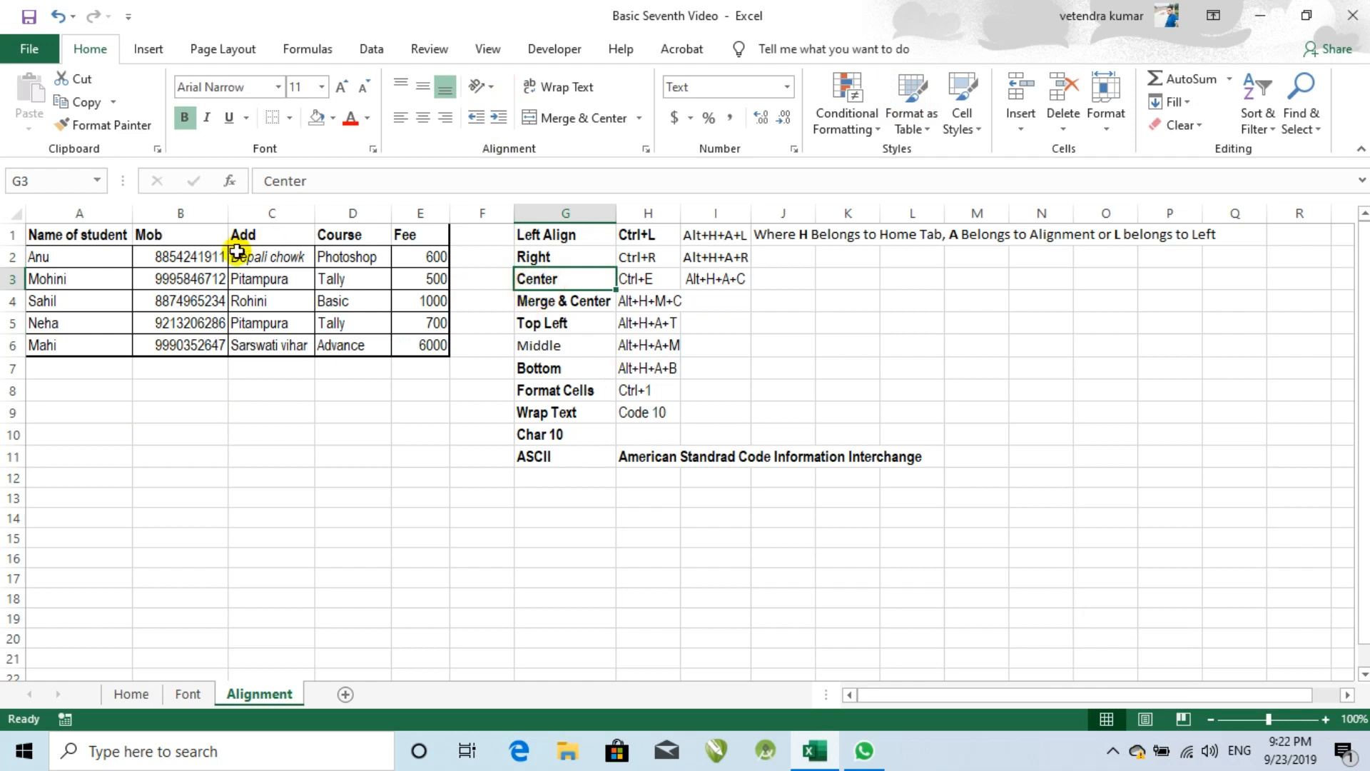
click(85, 261)
click(177, 258)
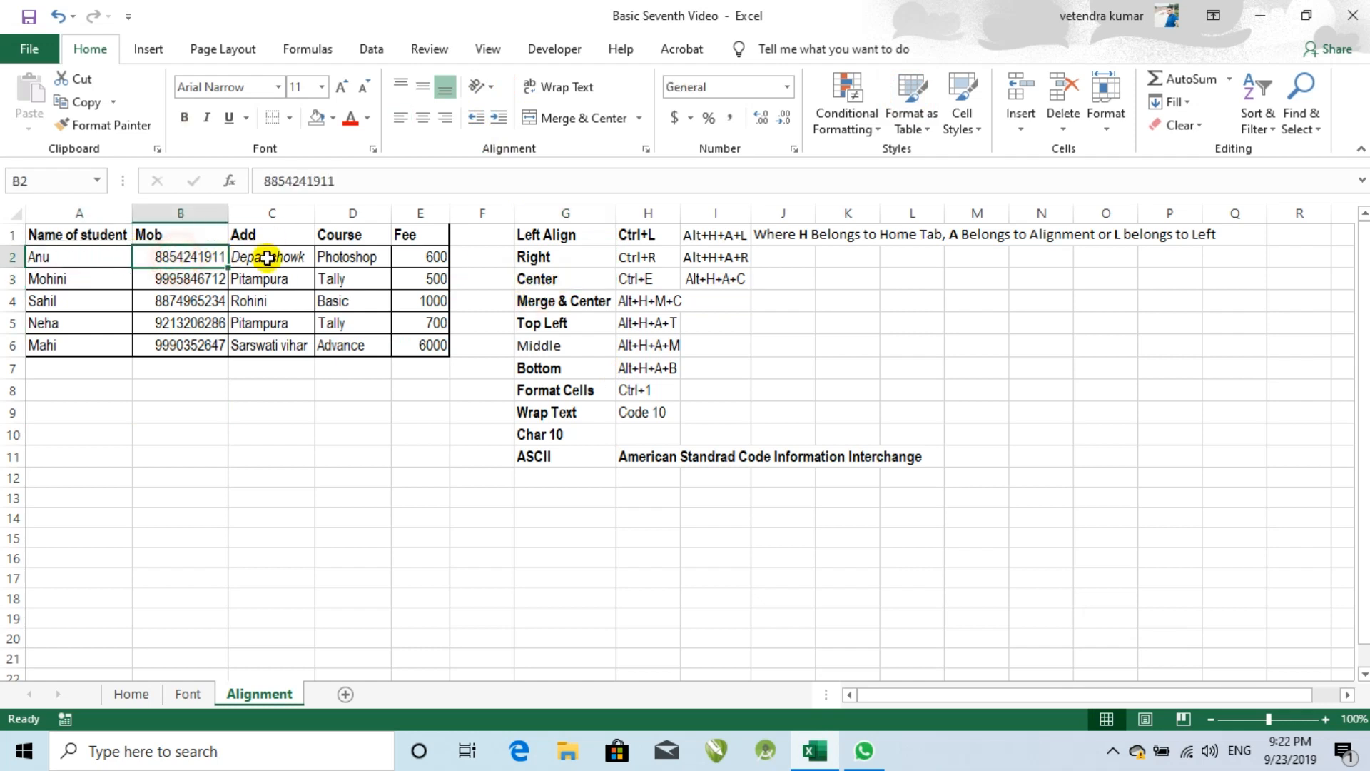
click(267, 259)
click(346, 257)
click(414, 257)
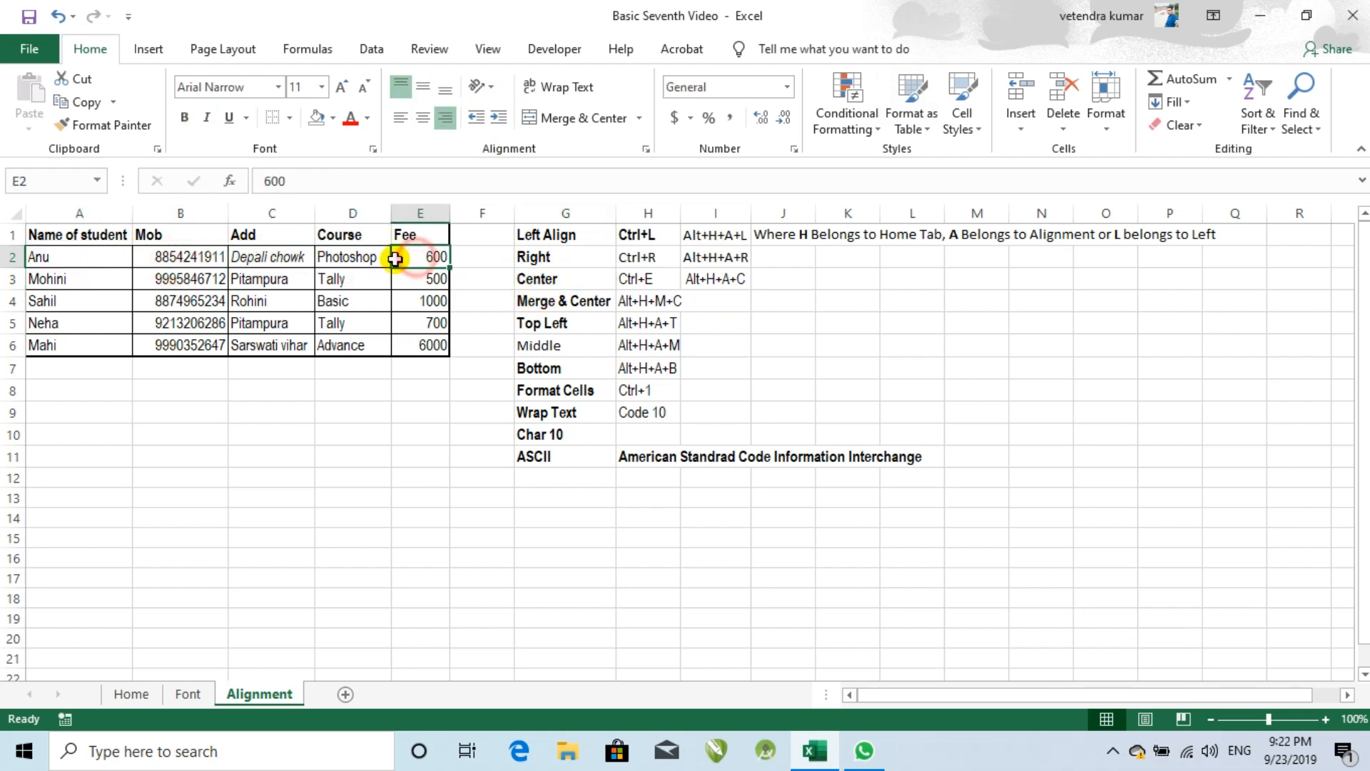
click(57, 275)
click(429, 257)
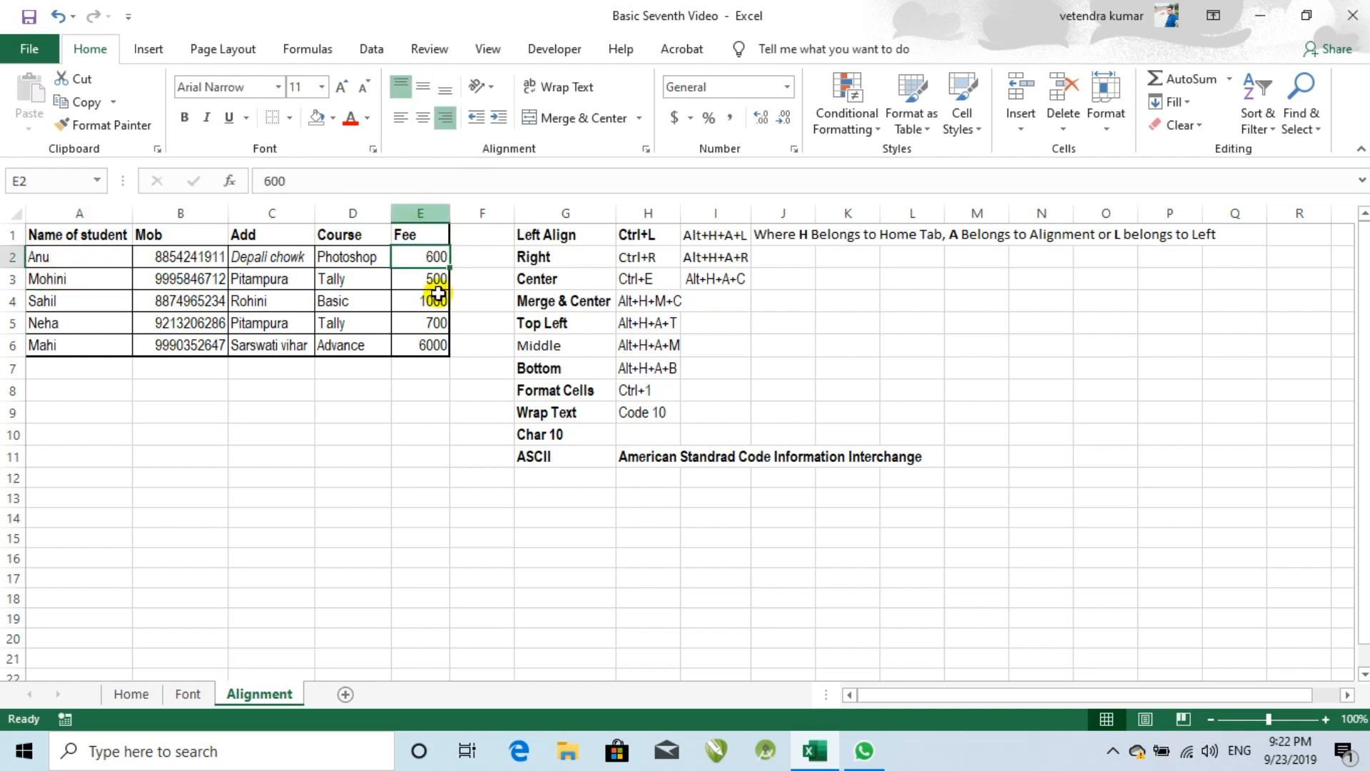
click(337, 256)
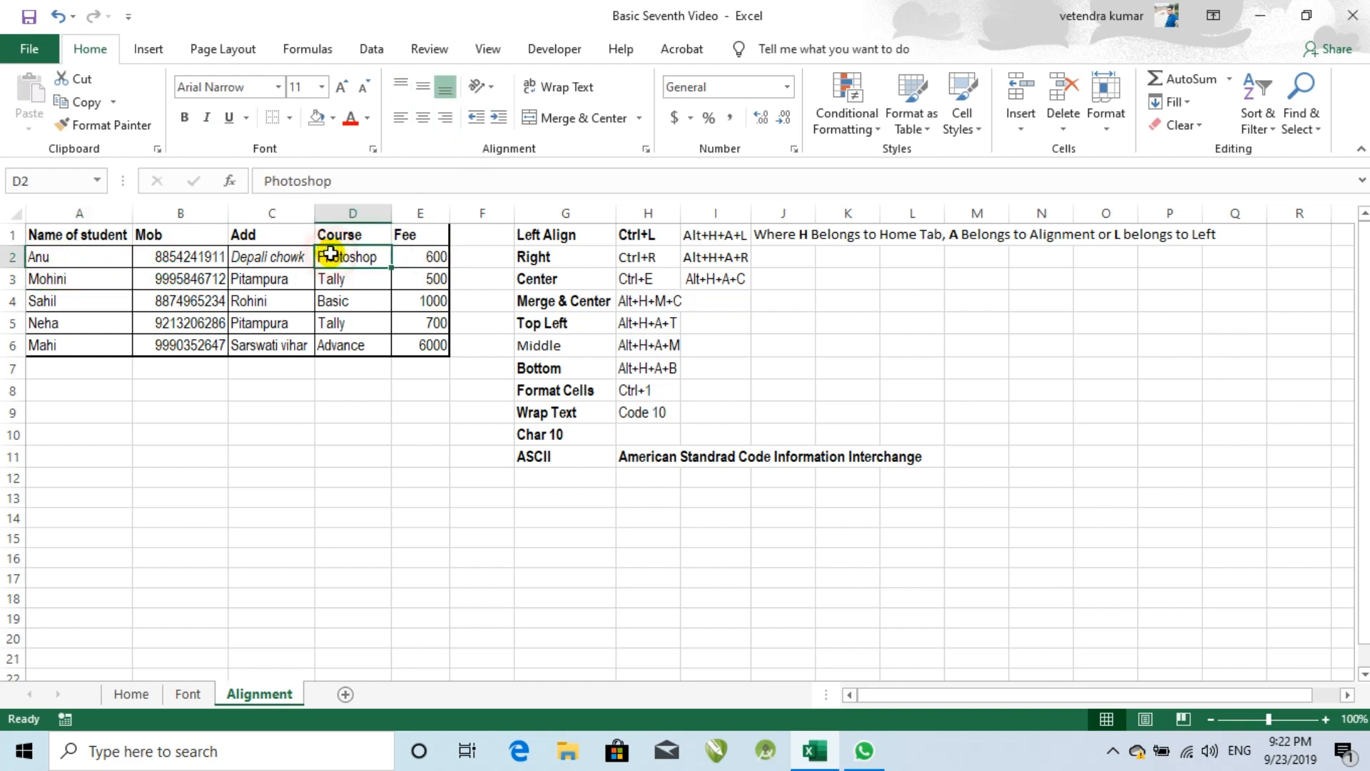
click(275, 259)
click(197, 259)
click(92, 240)
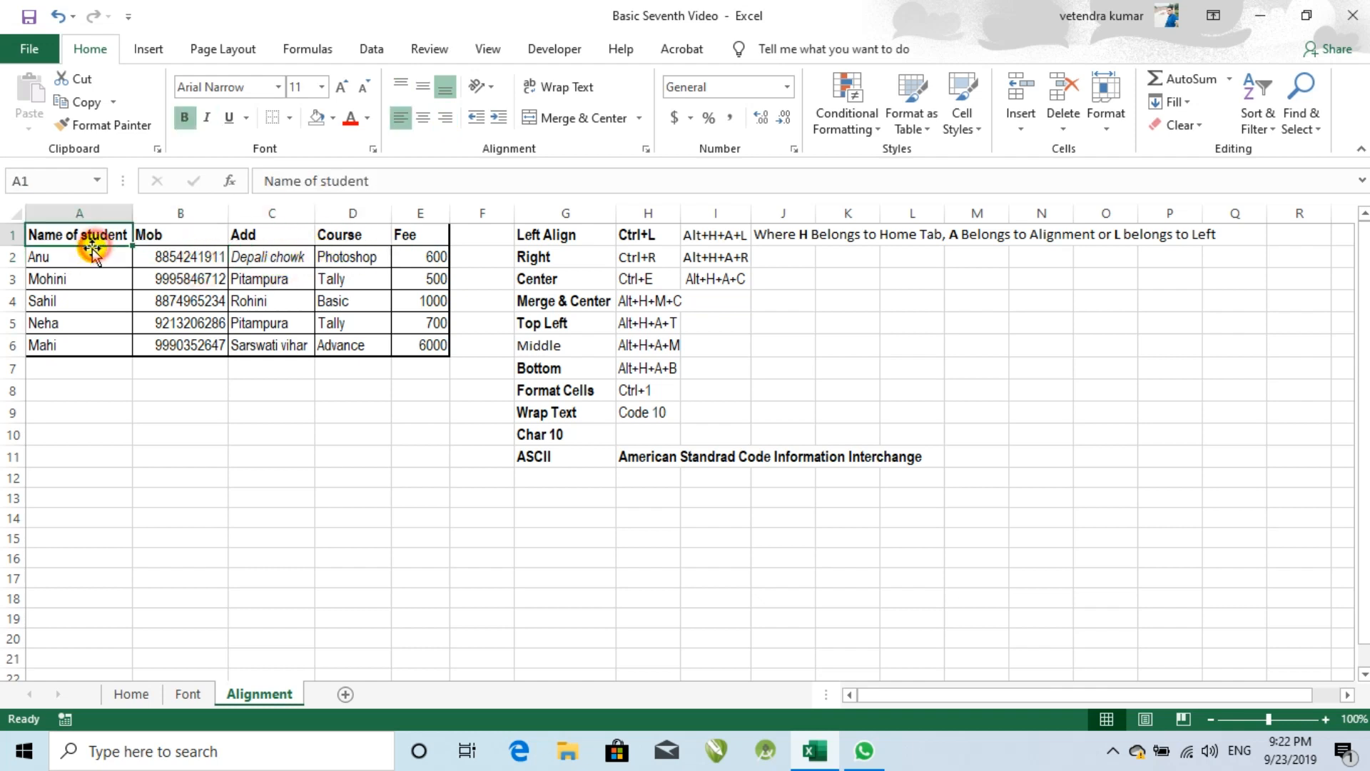
click(79, 258)
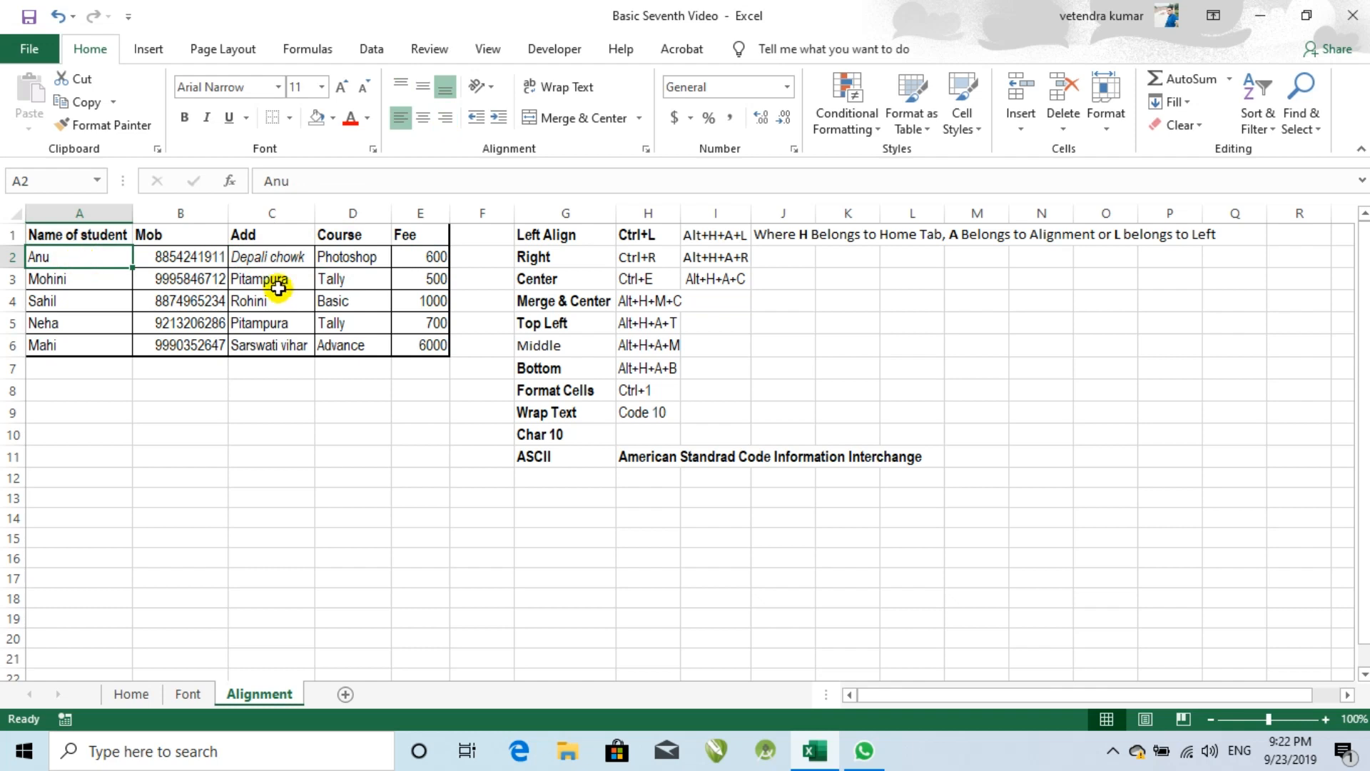
Right-align the contents of the student table in A1:E6.
drag(45, 235, 428, 351)
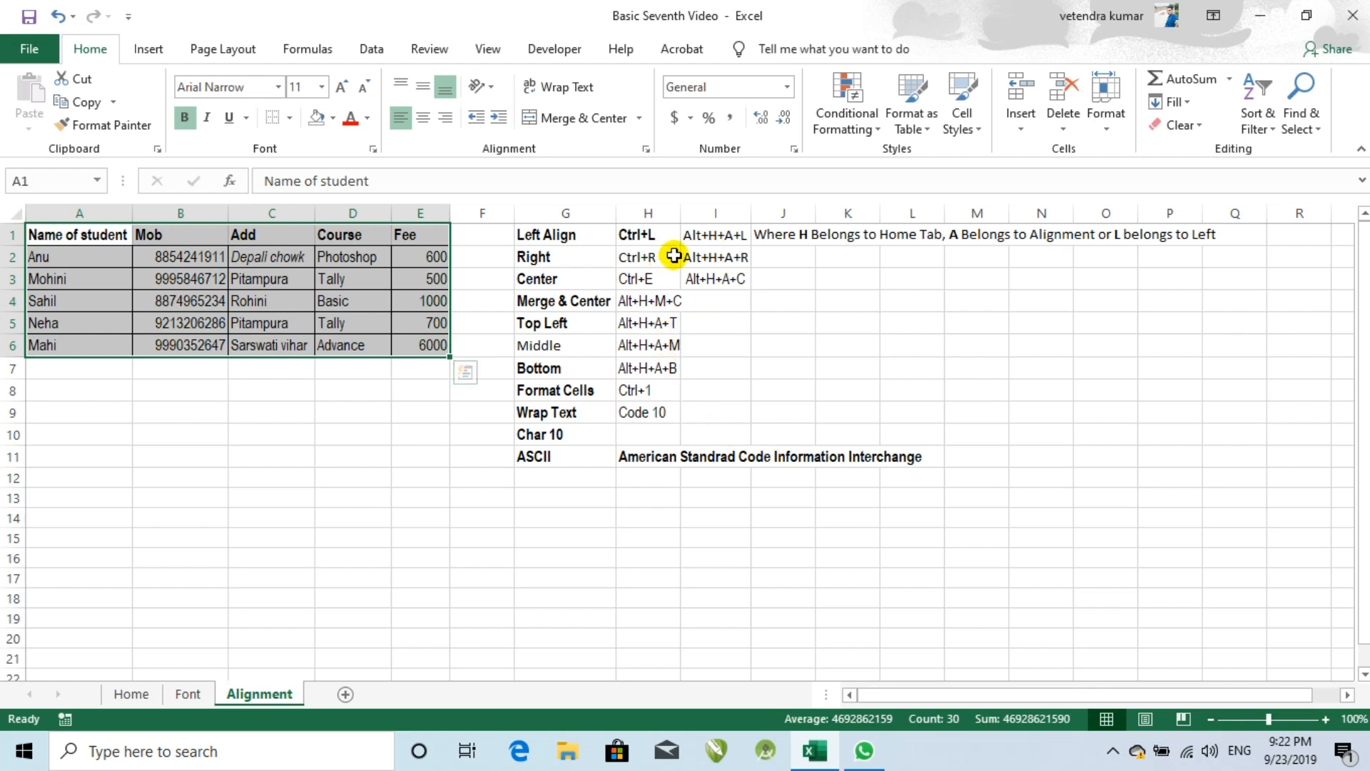
key(alt)
key(h)
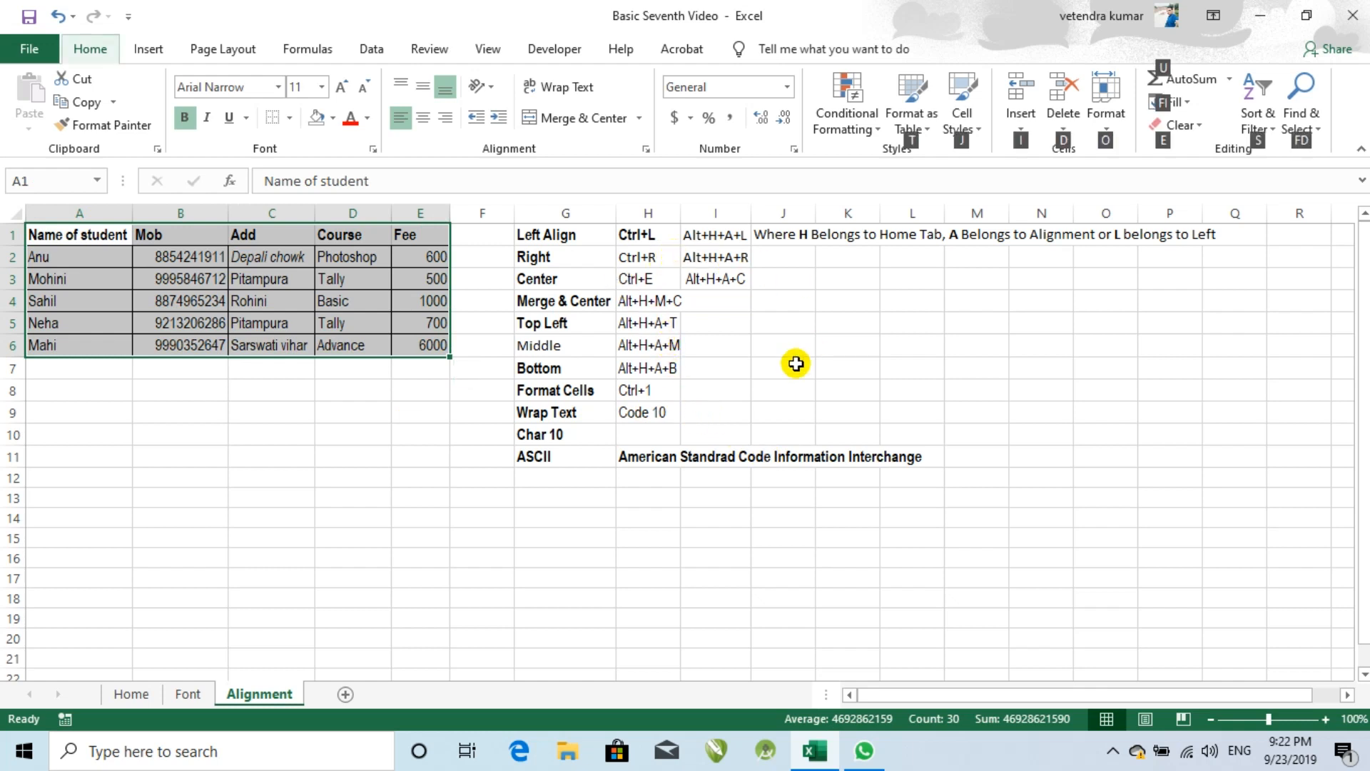
key(a)
key(r)
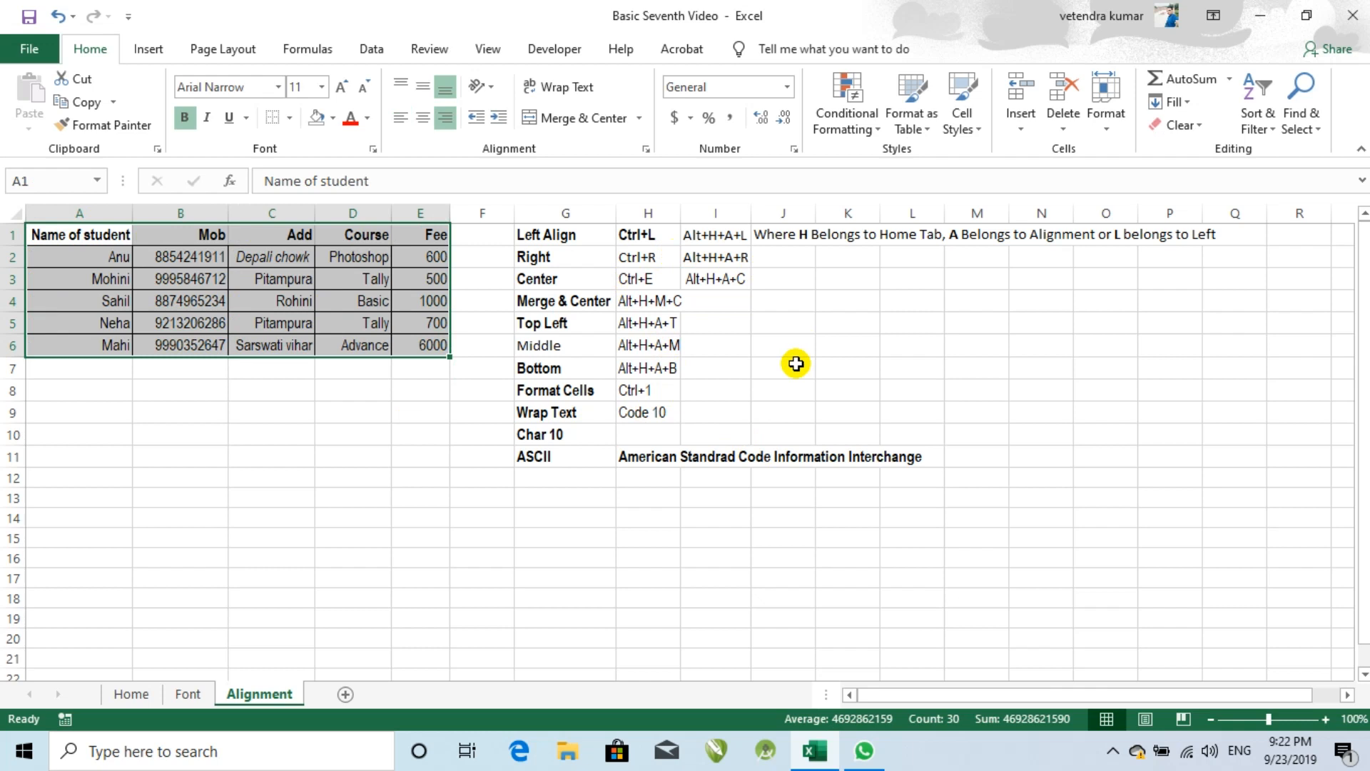
Center the contents of the student table A1:E6 horizontally.
key(alt)
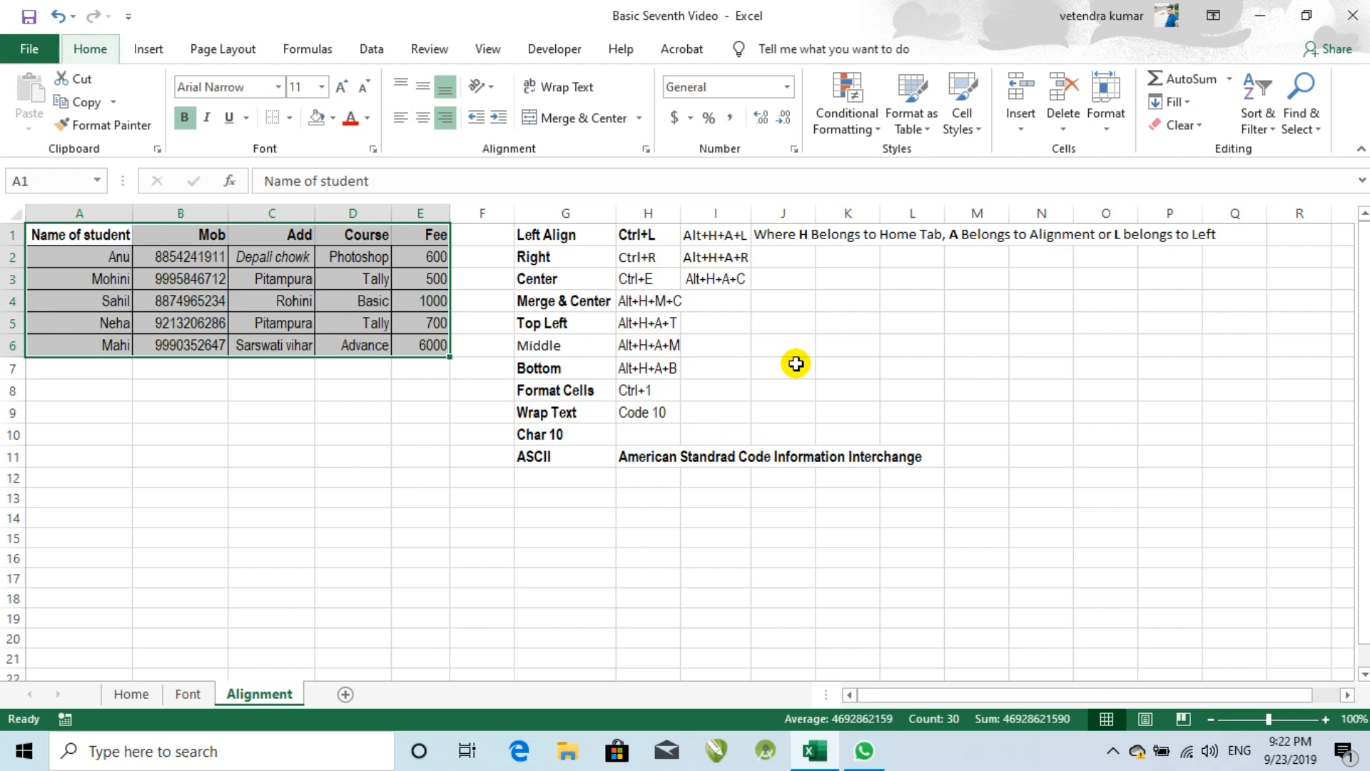
key(h)
key(a)
key(c)
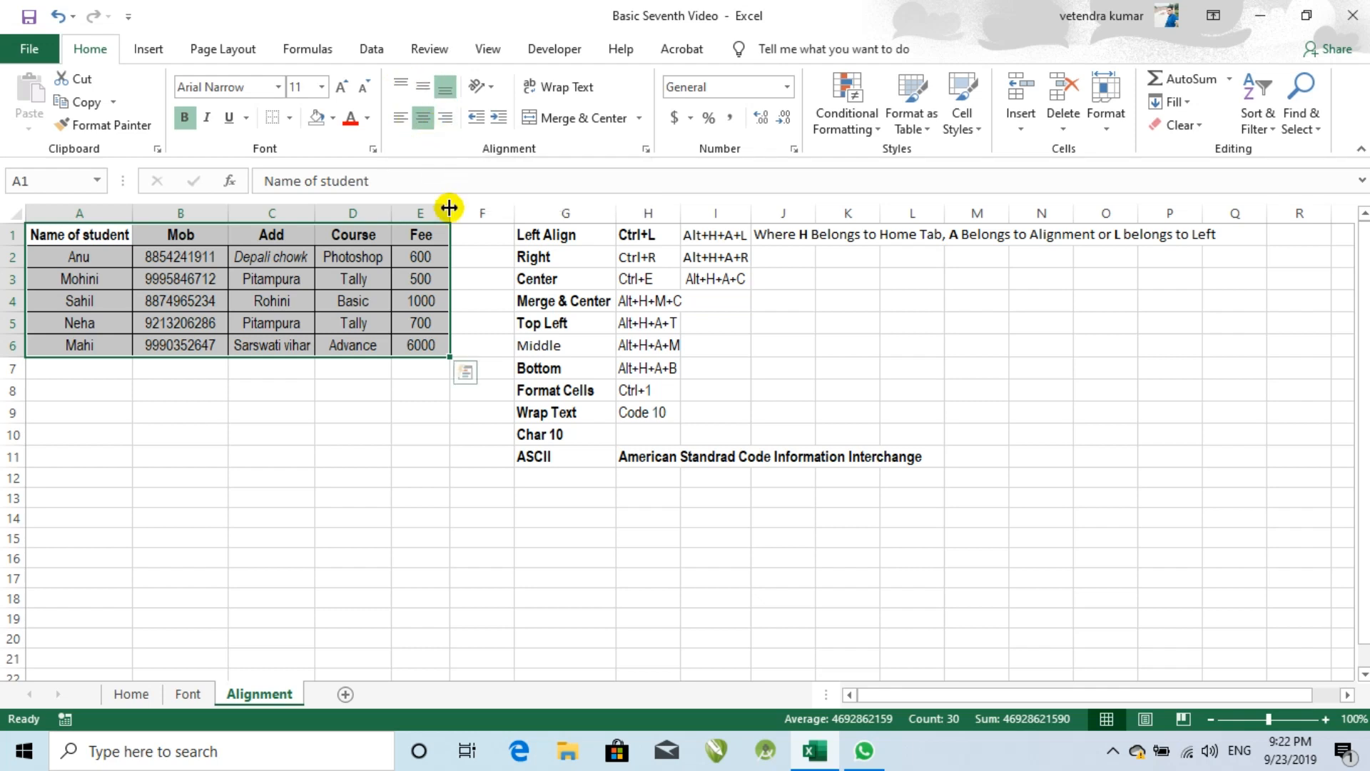
Left-align all headings and entries of the student table A1:E6.
key(alt+h)
key(a)
key(l)
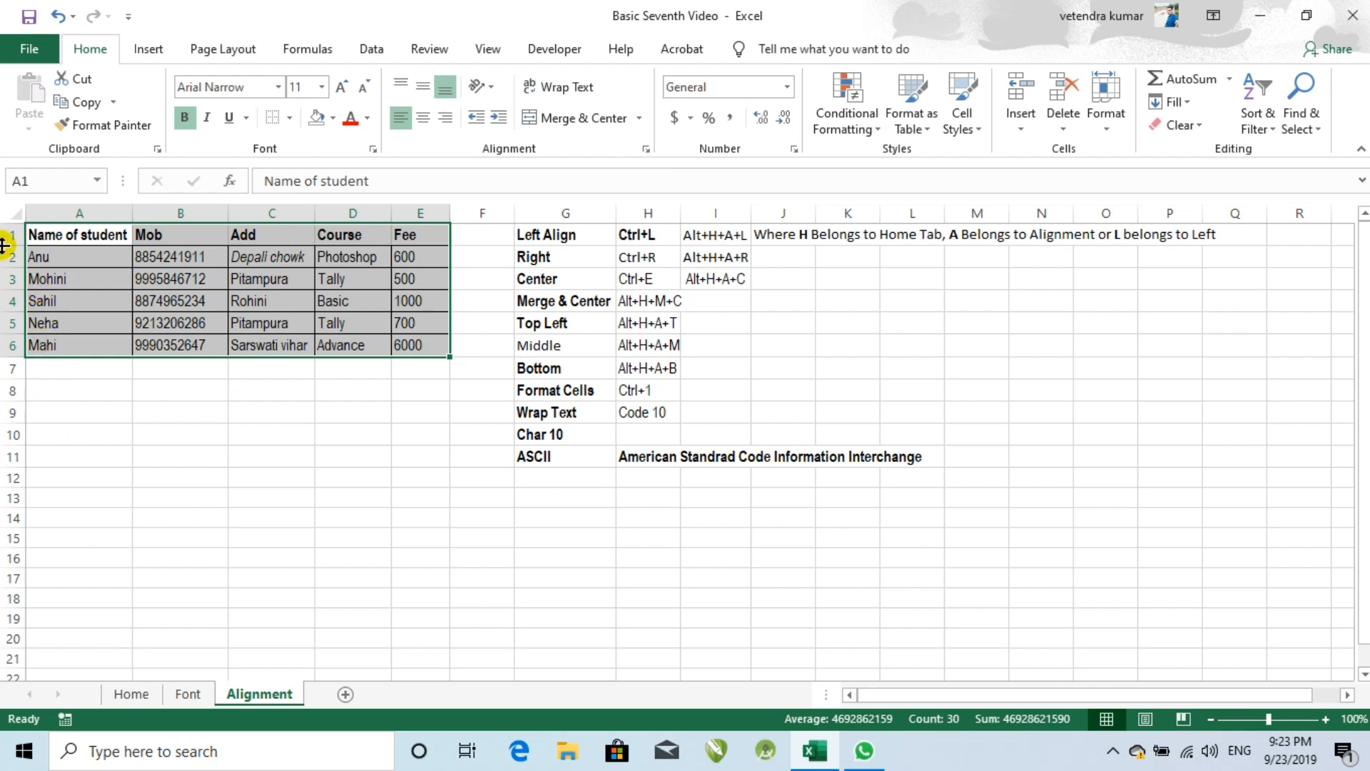
Increase the height of row 1 and top-align the contents of A1:E6.
drag(5, 245, 7, 275)
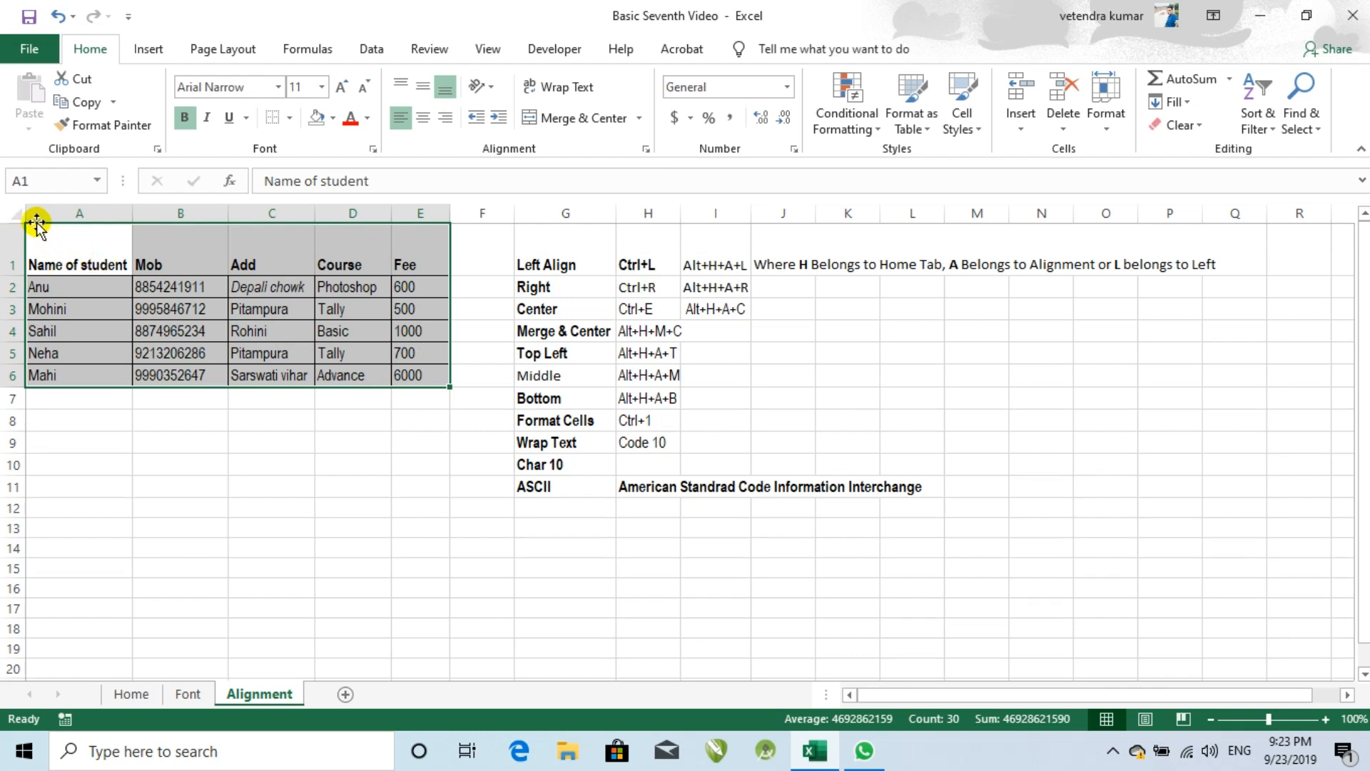
key(alt)
key(h)
key(a)
key(t)
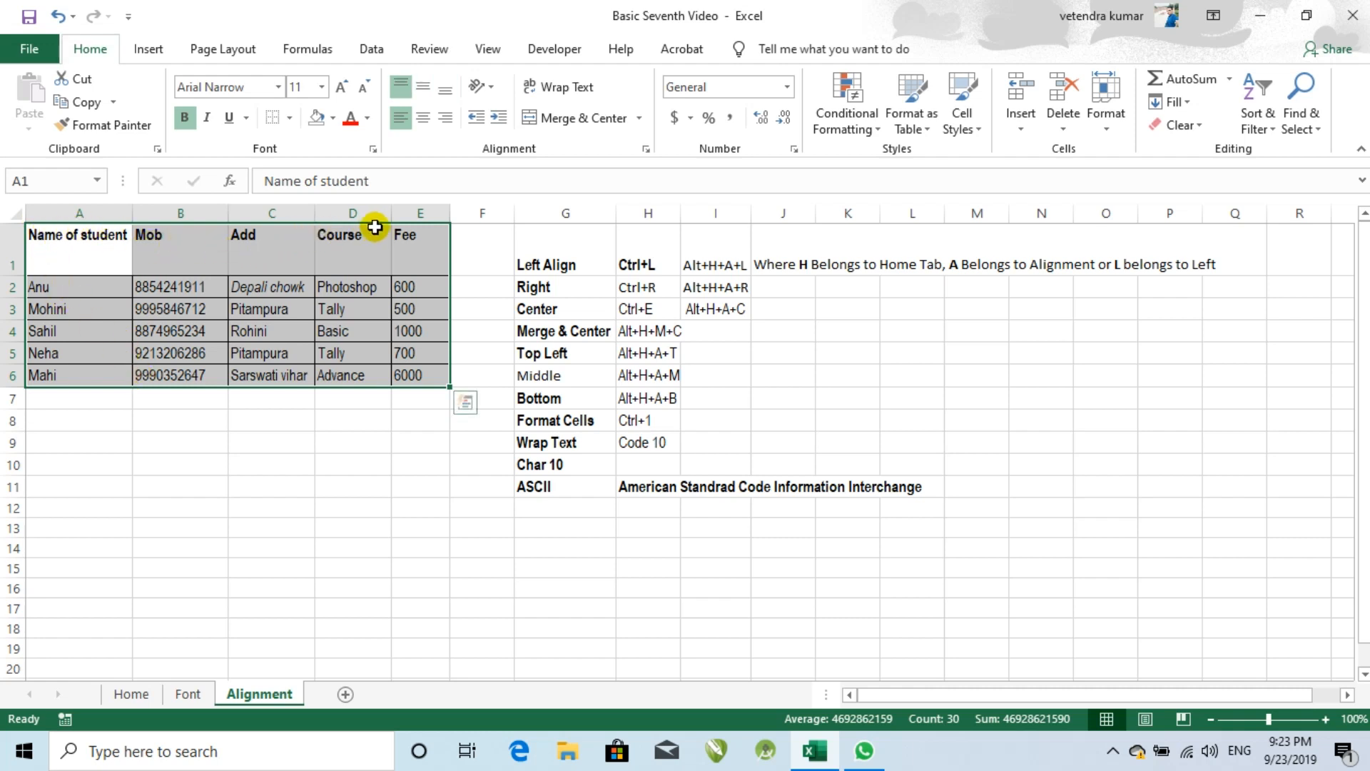
Make rows 2 to 6 taller and bottom-align the contents of A1:E6.
drag(10, 294, 8, 516)
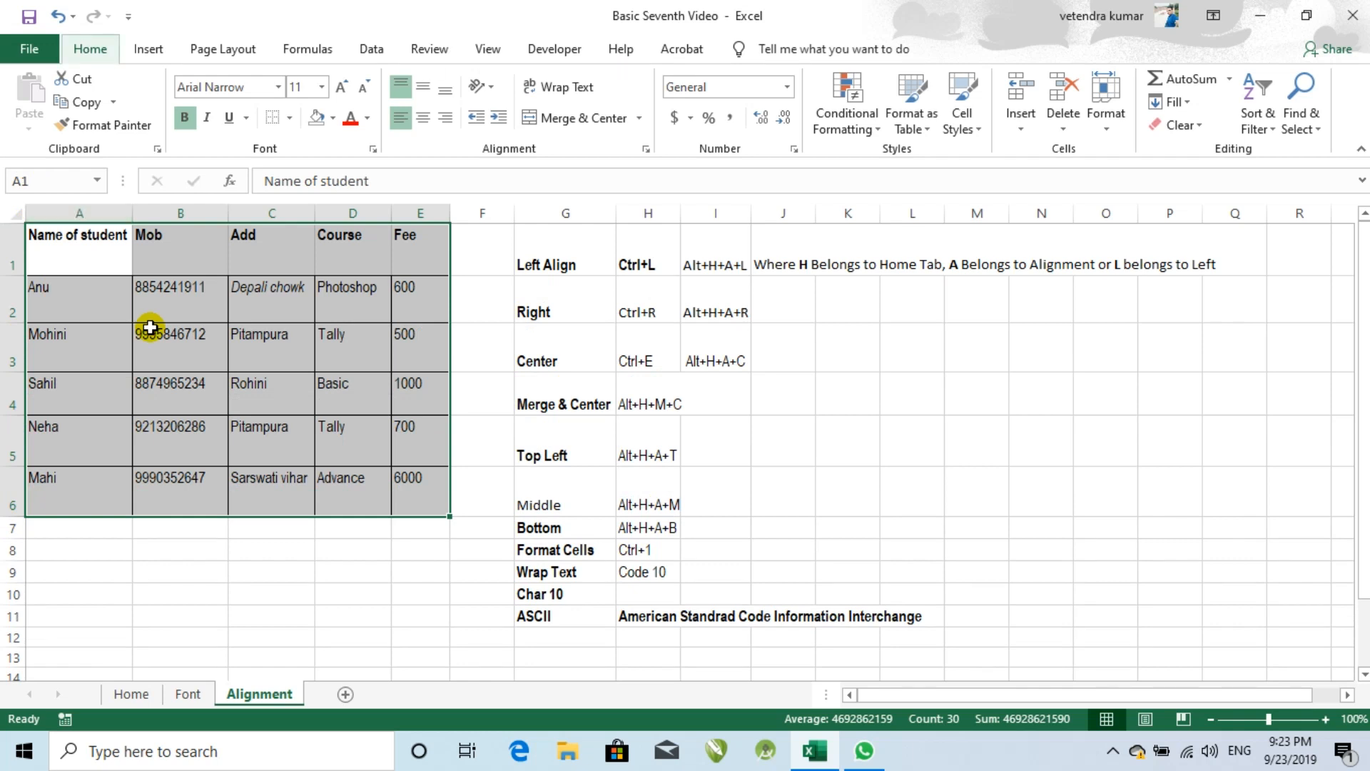
key(alt+h)
key(a)
key(b)
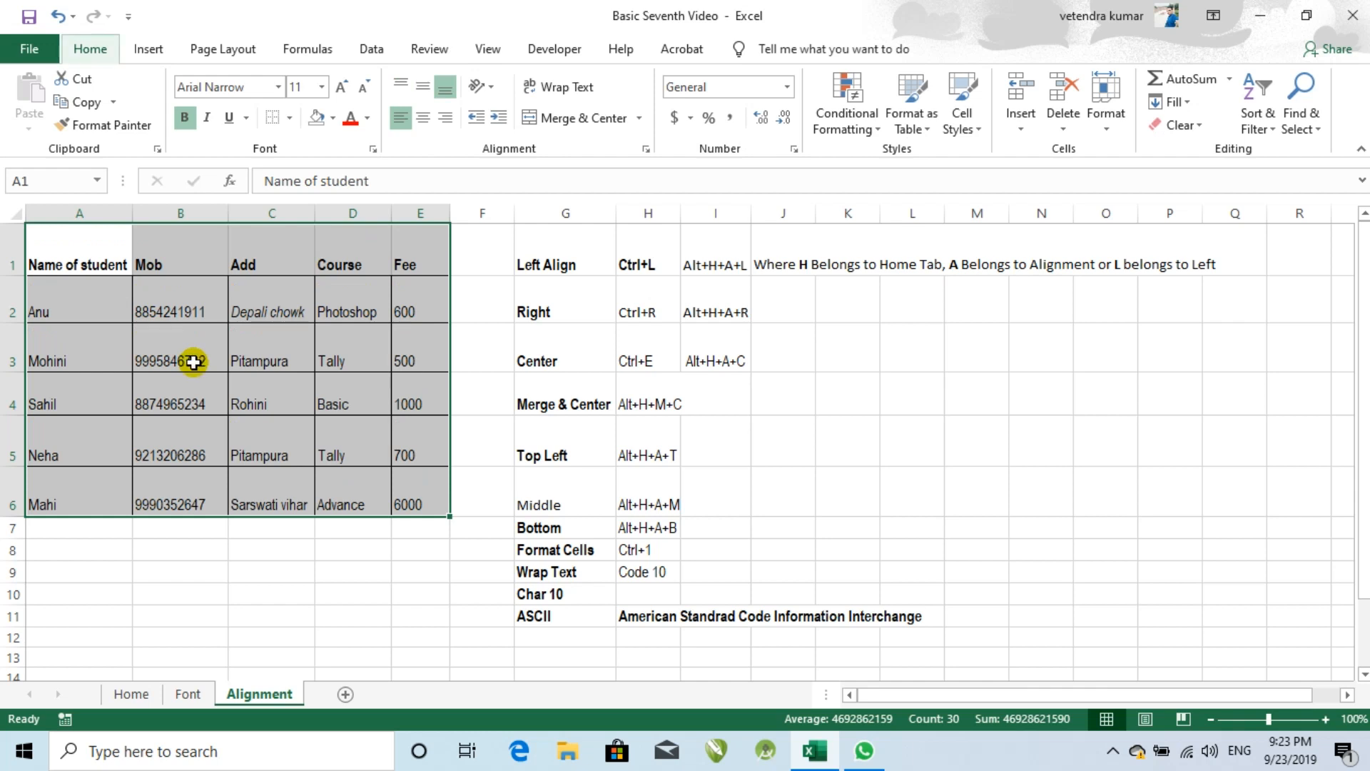
Middle-align the contents of A1:E6 vertically and center them horizontally.
key(alt+h)
key(a)
key(m)
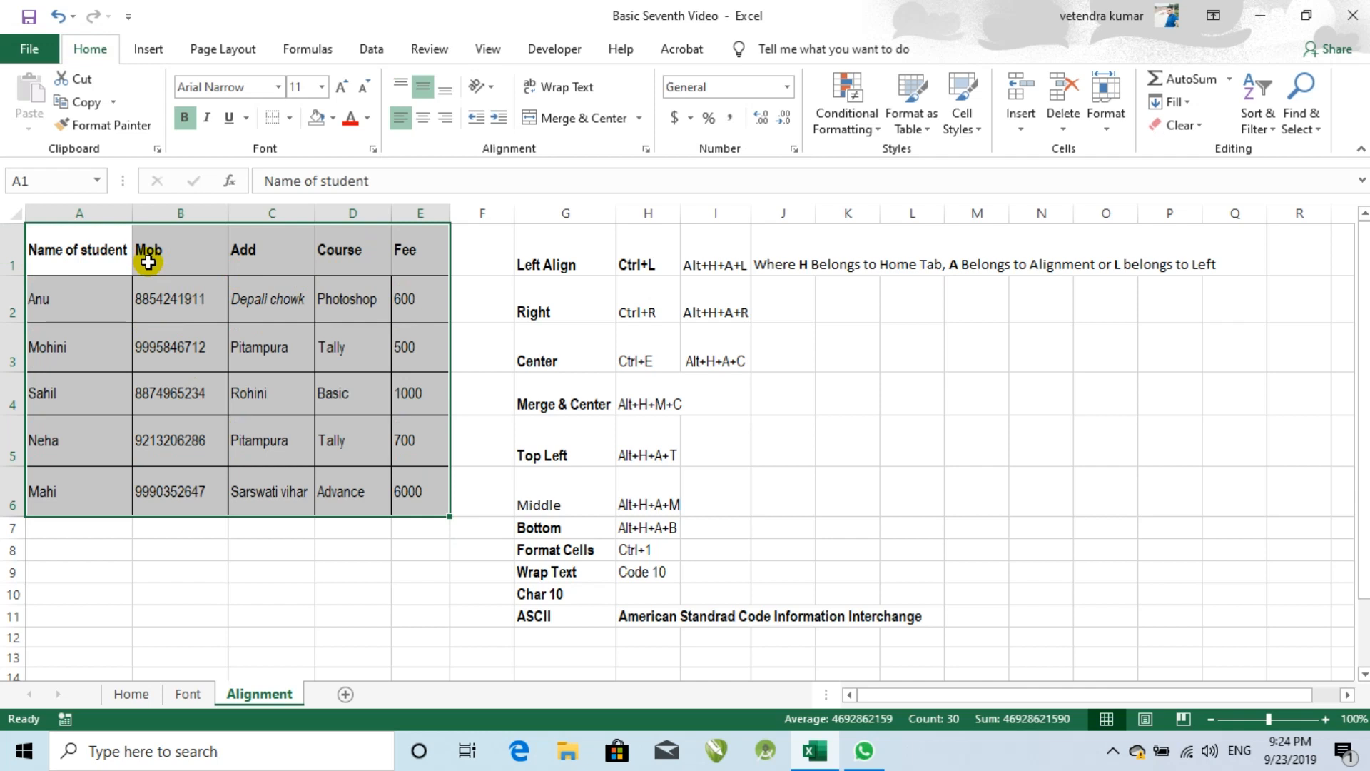
key(alt+h)
key(a)
key(c)
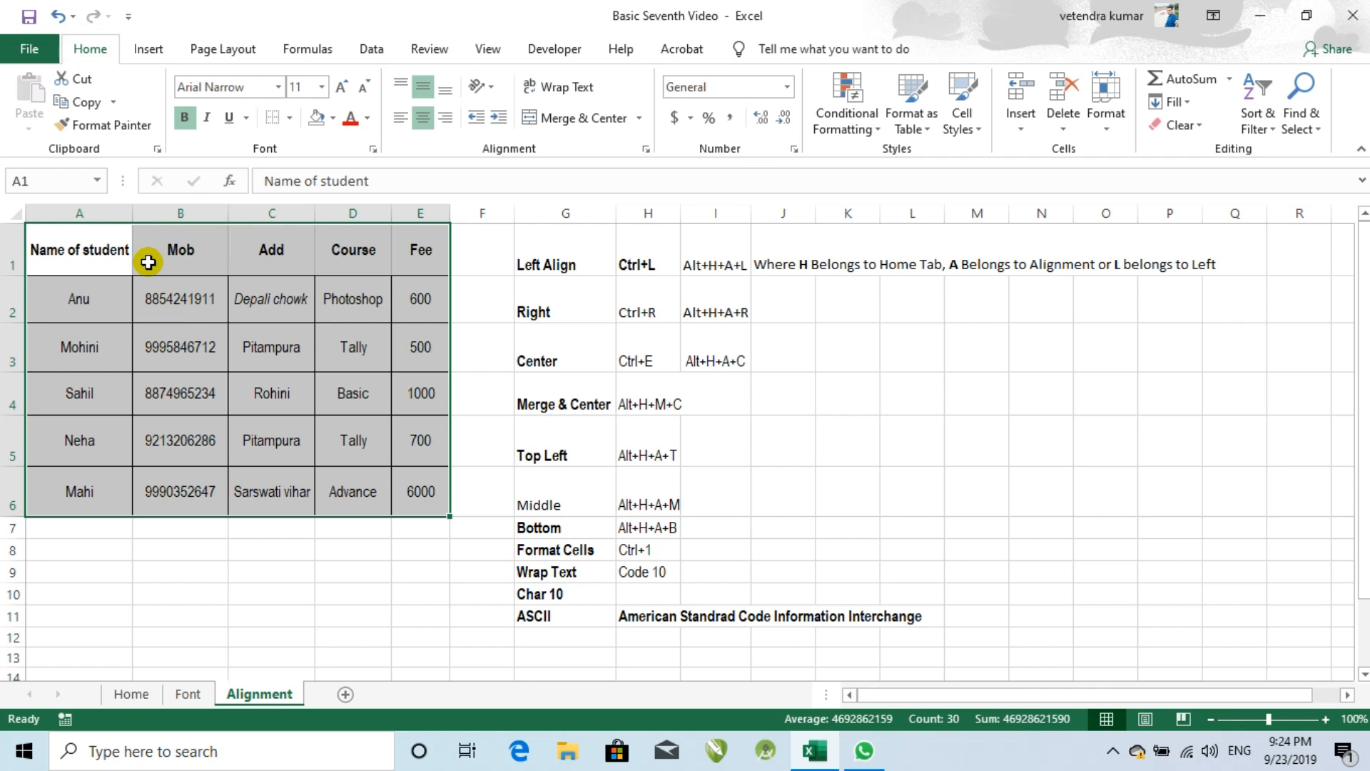
Right-align the contents of A1:E6, keeping the vertical middle alignment.
key(alt)
key(a)
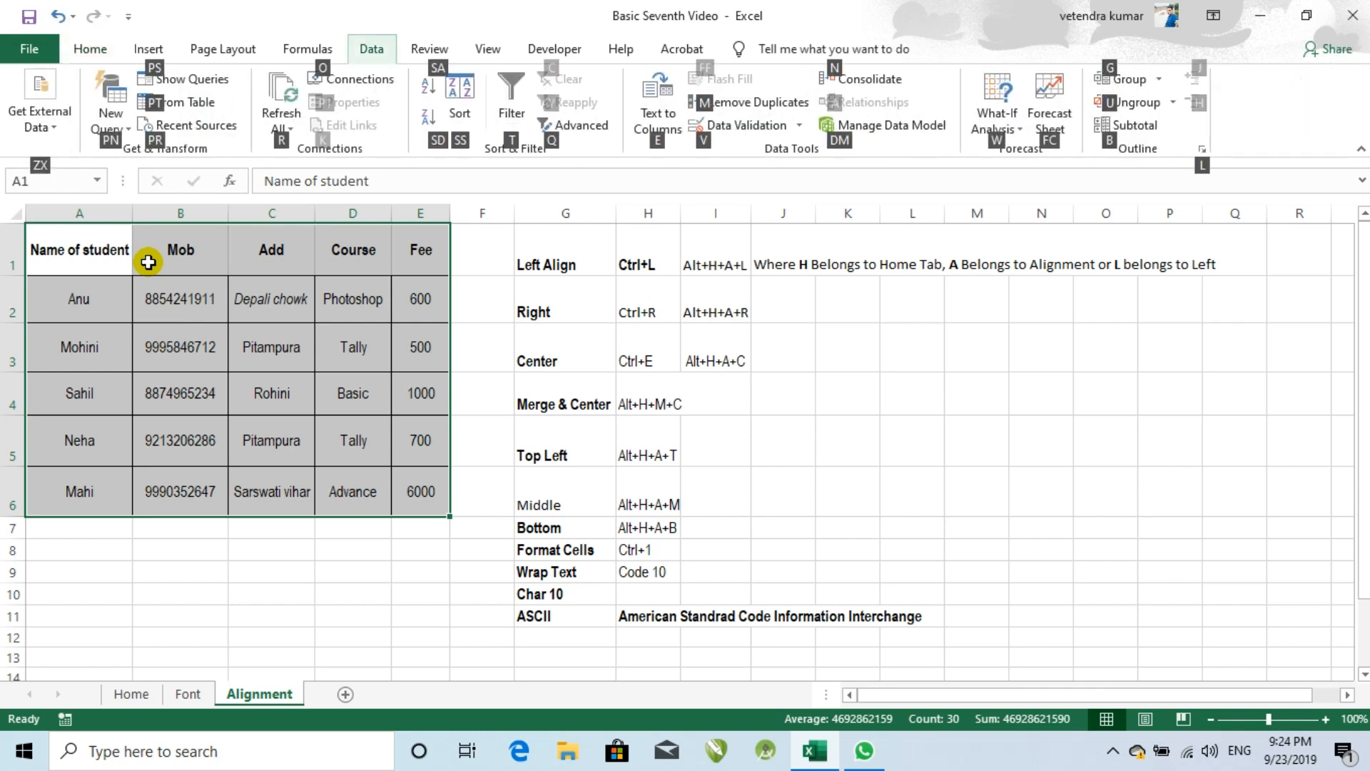
key(Escape)
key(Escape)
key(alt+h)
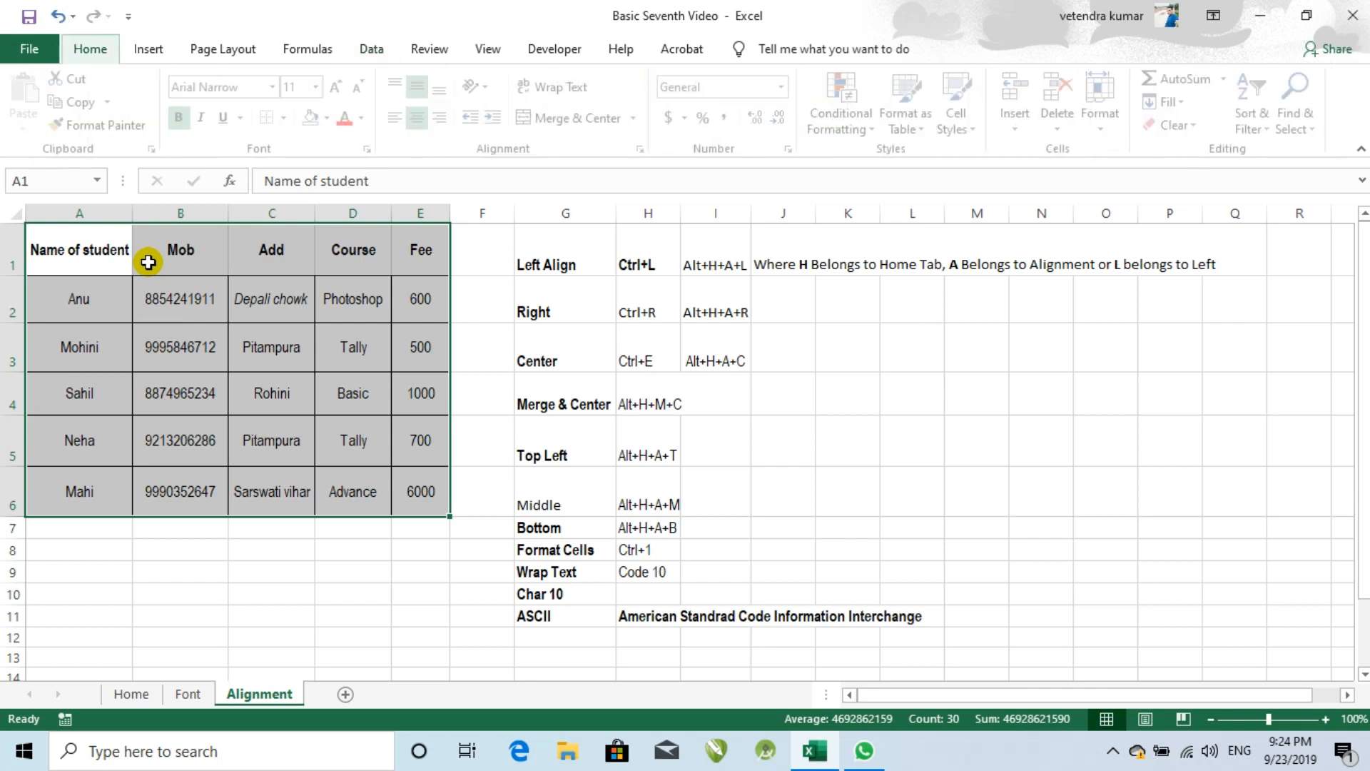
key(a)
key(r)
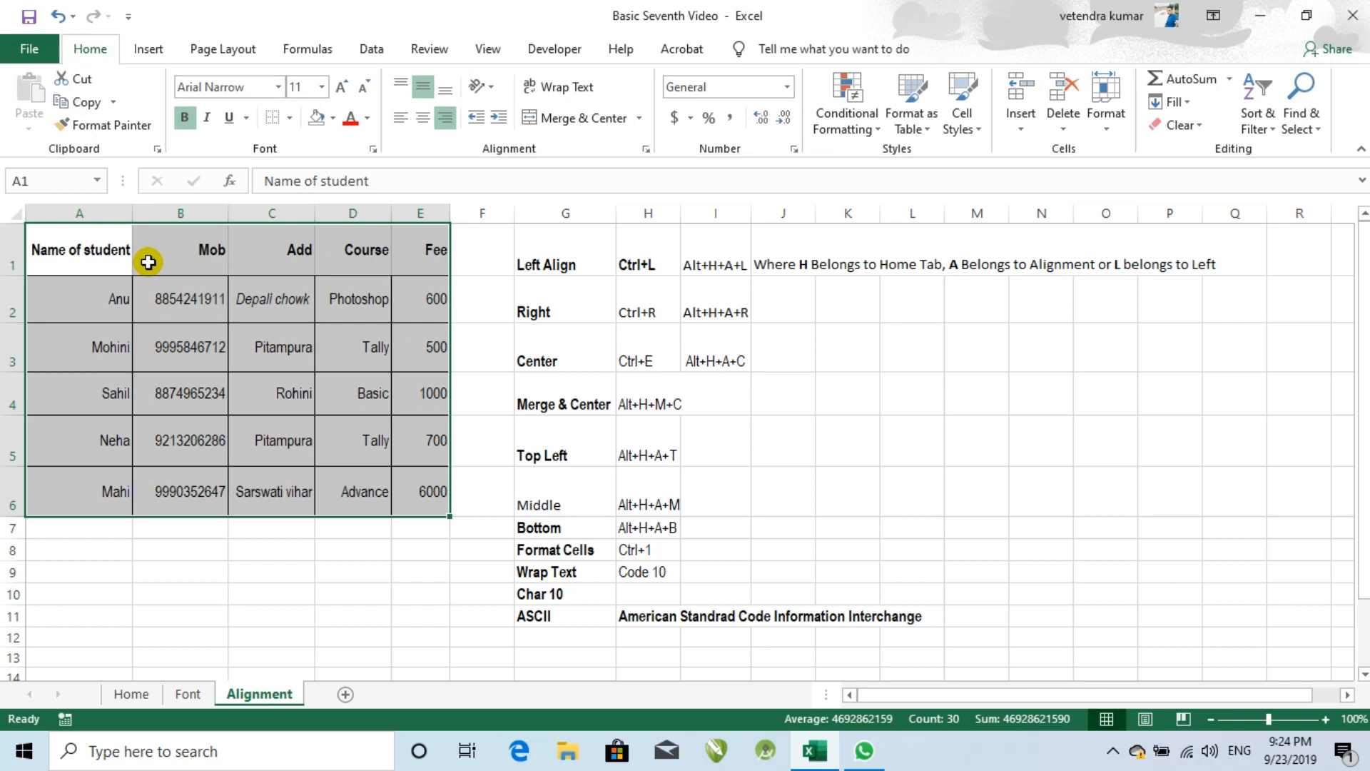
Left-align the contents of A1:E6, keeping the vertical middle alignment.
key(alt)
key(h)
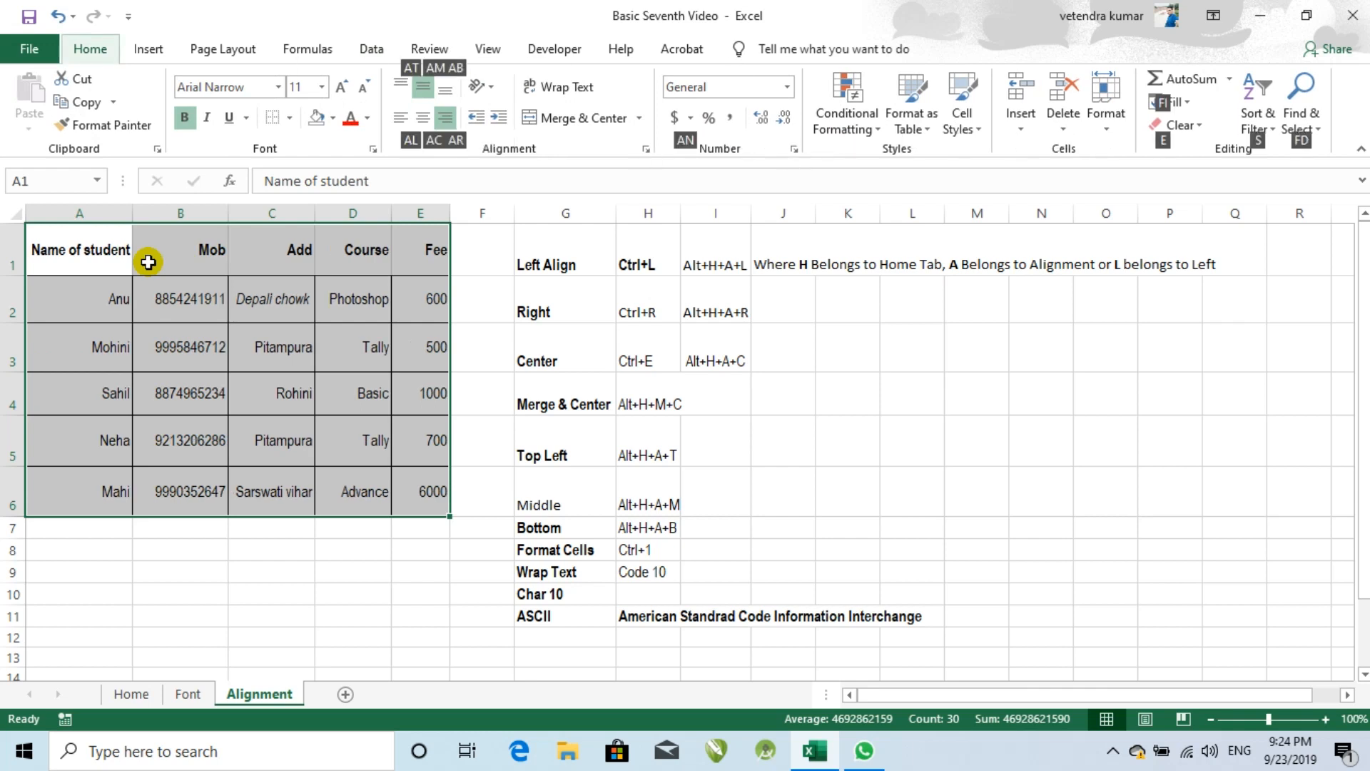
key(a)
key(l)
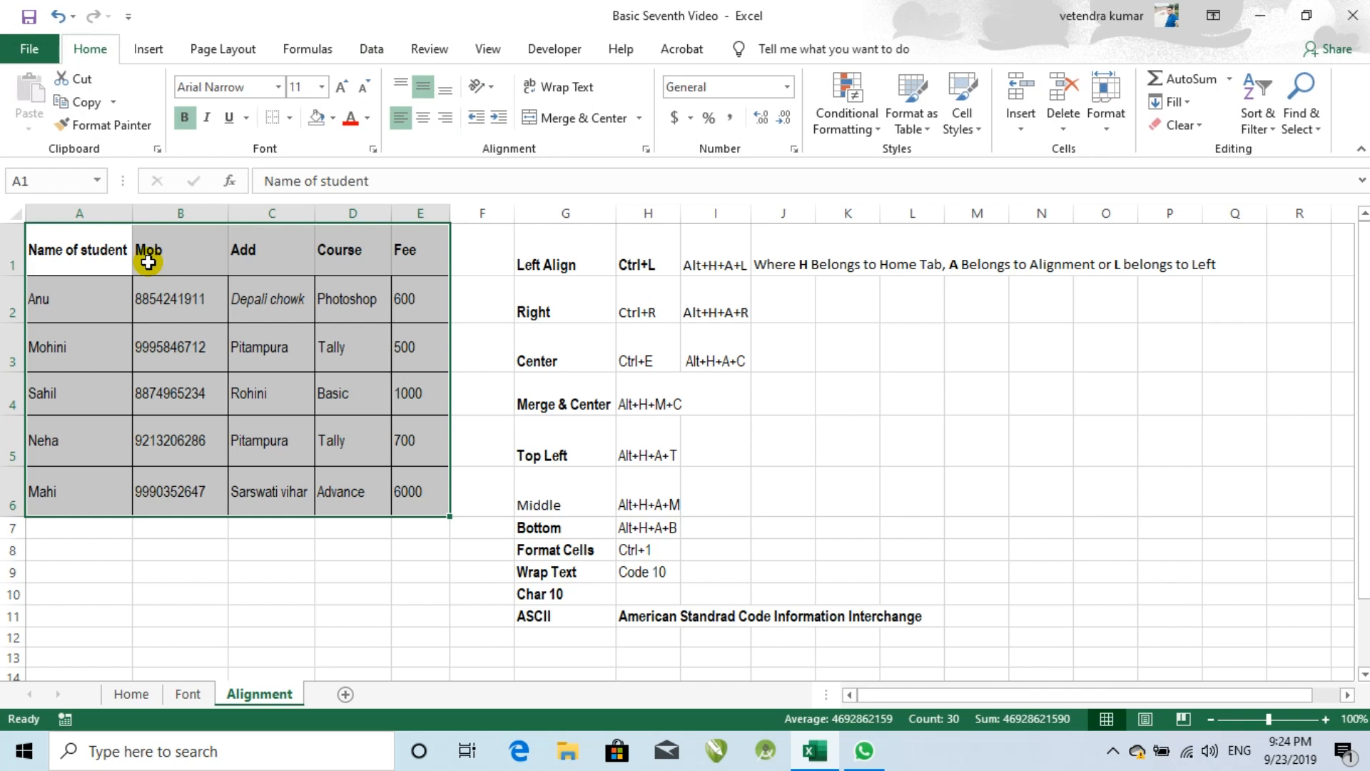
Center the contents of A1:E6 horizontally within their cells.
key(alt)
key(h)
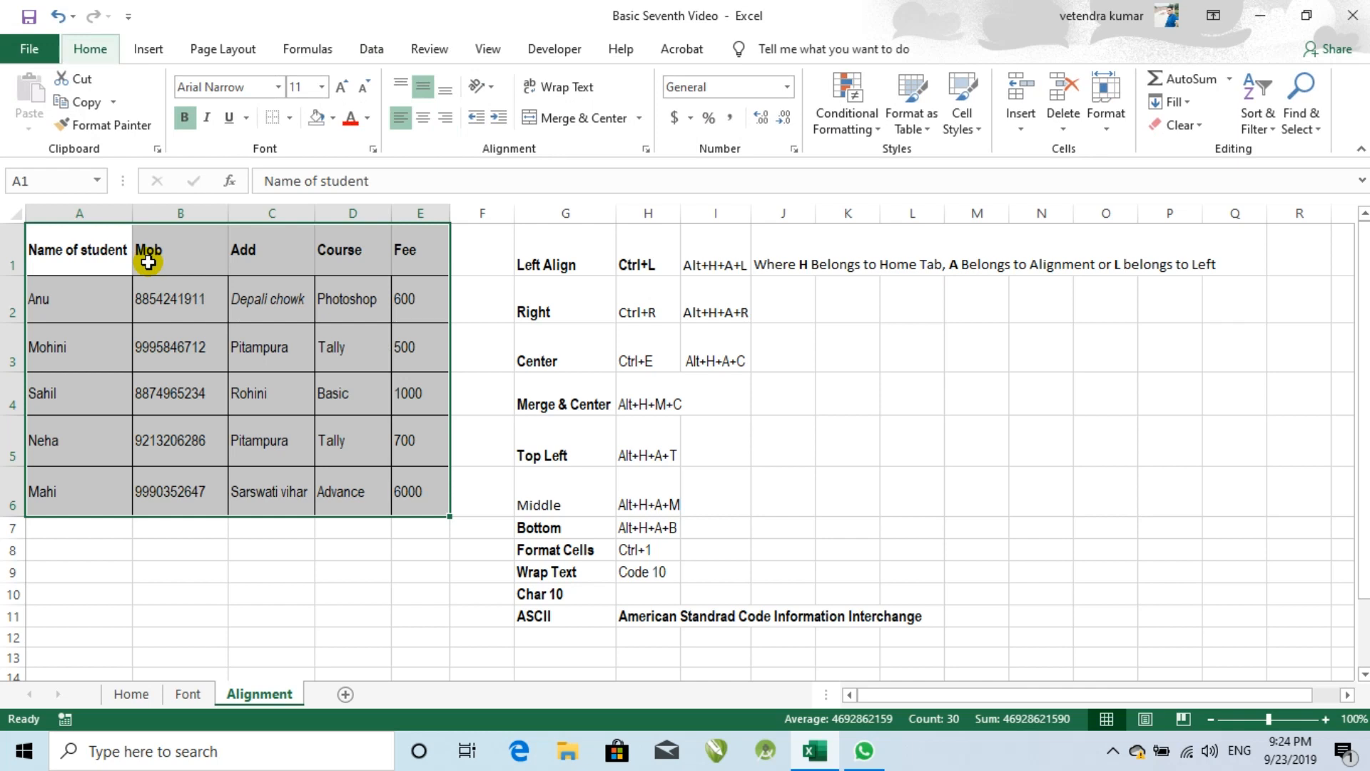
key(a)
key(c)
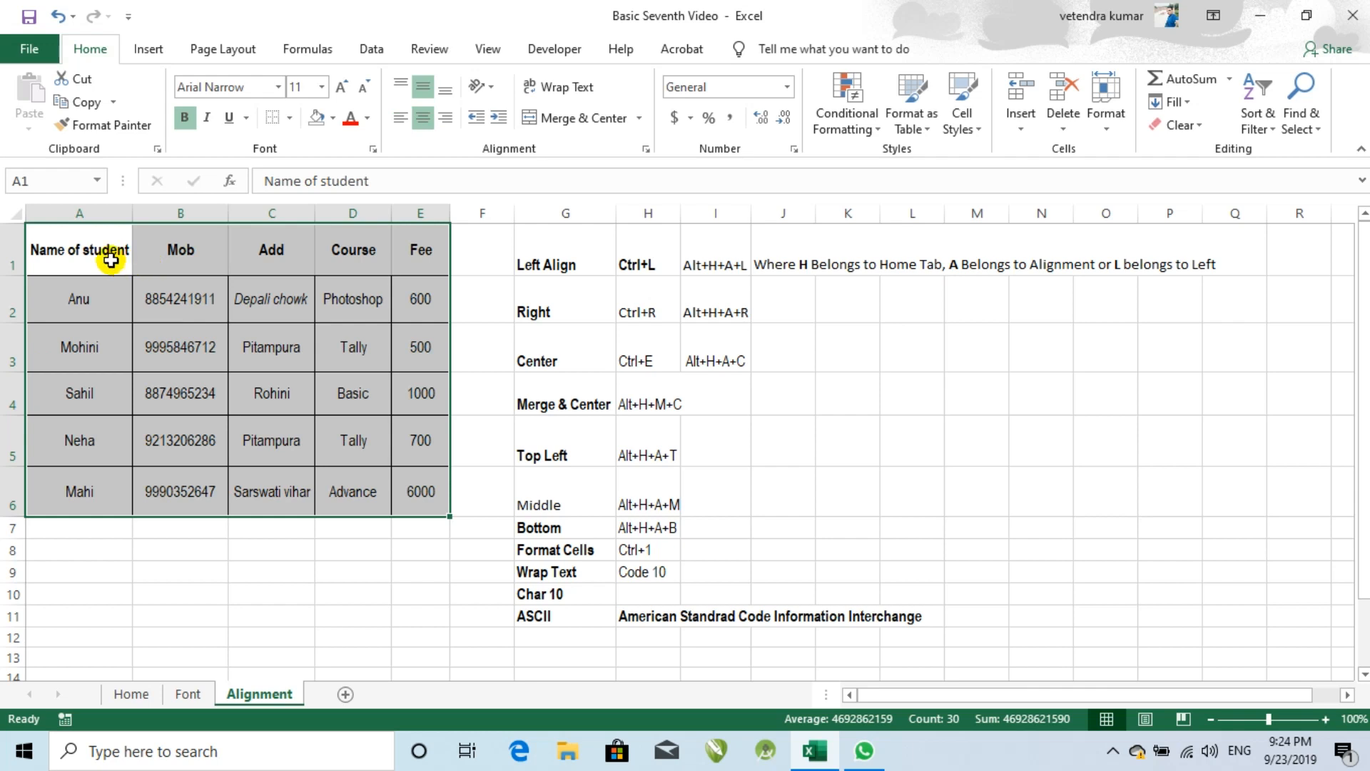
click(95, 249)
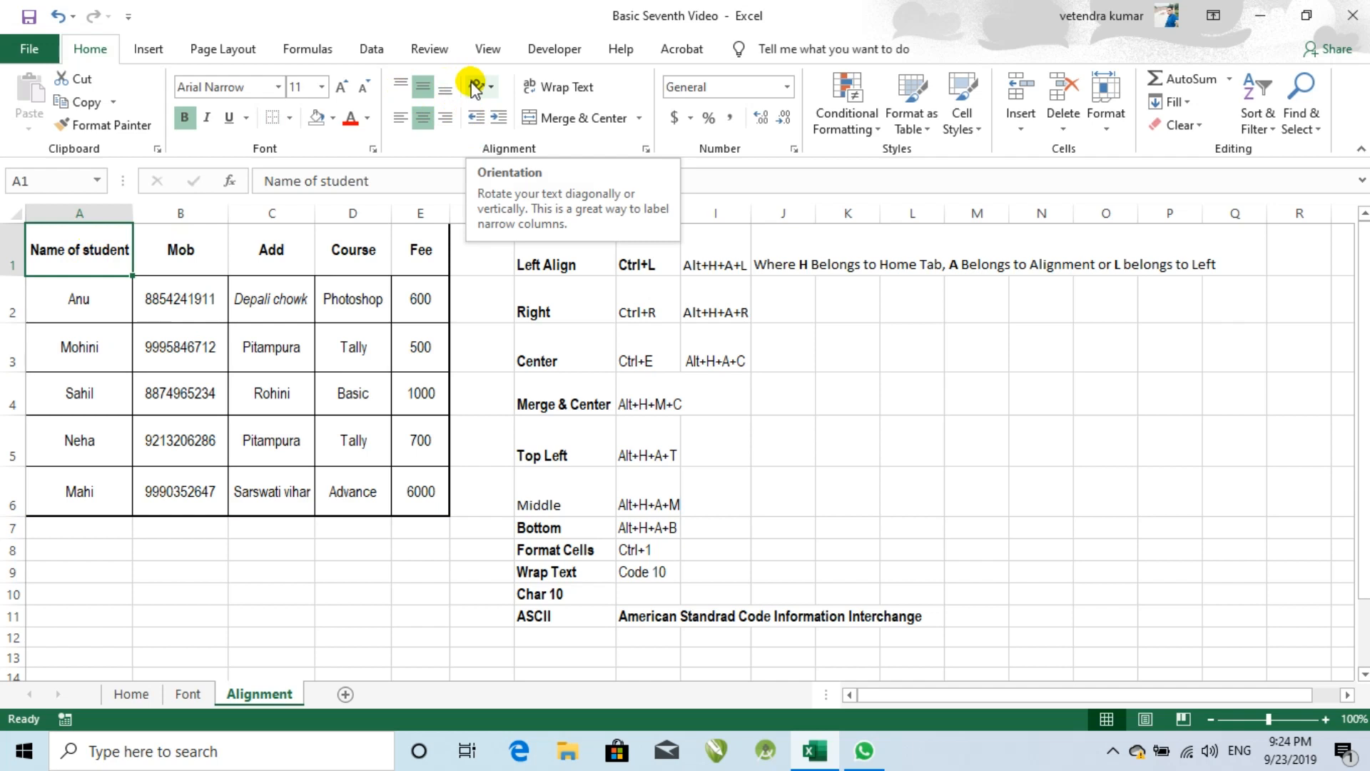
key(shift+Right)
key(shift+Right)
key(shift+Right)
key(shift+Right)
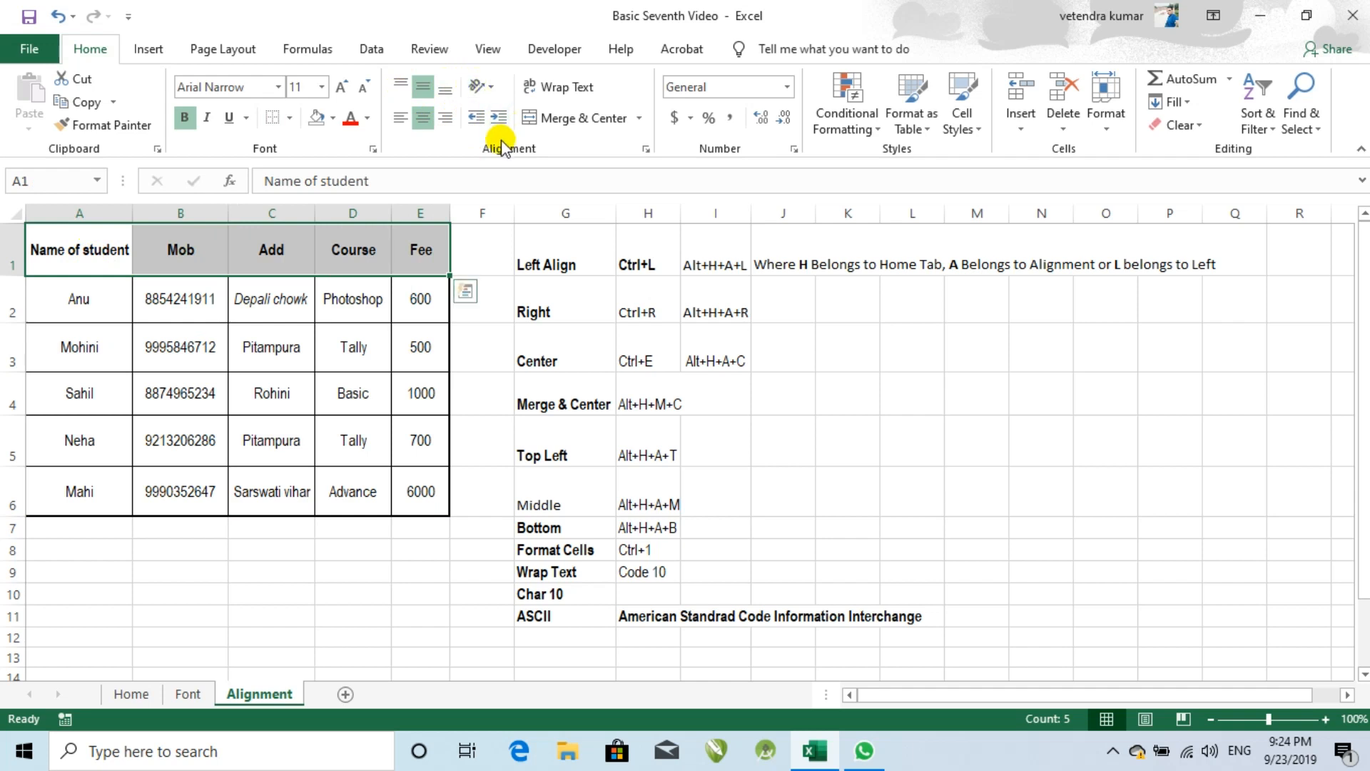
key(ctrl+1)
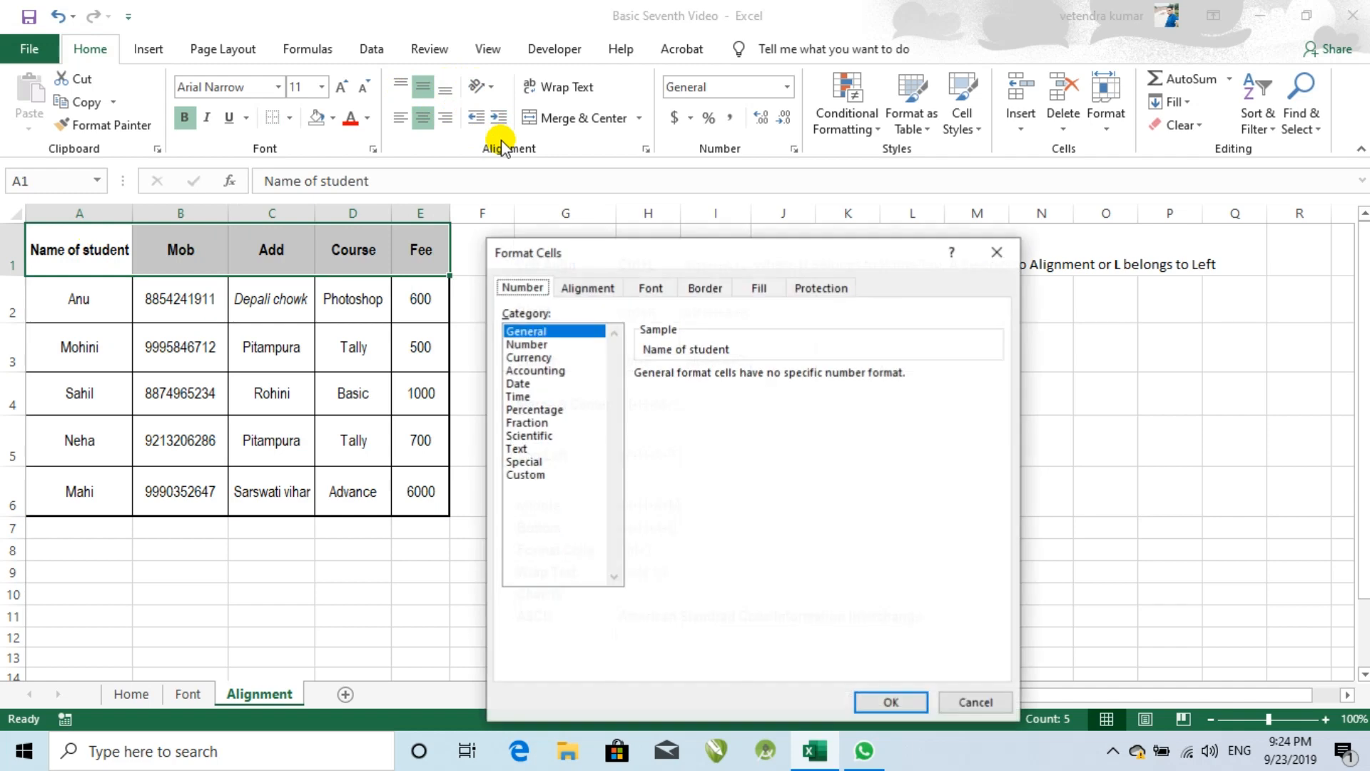
click(993, 253)
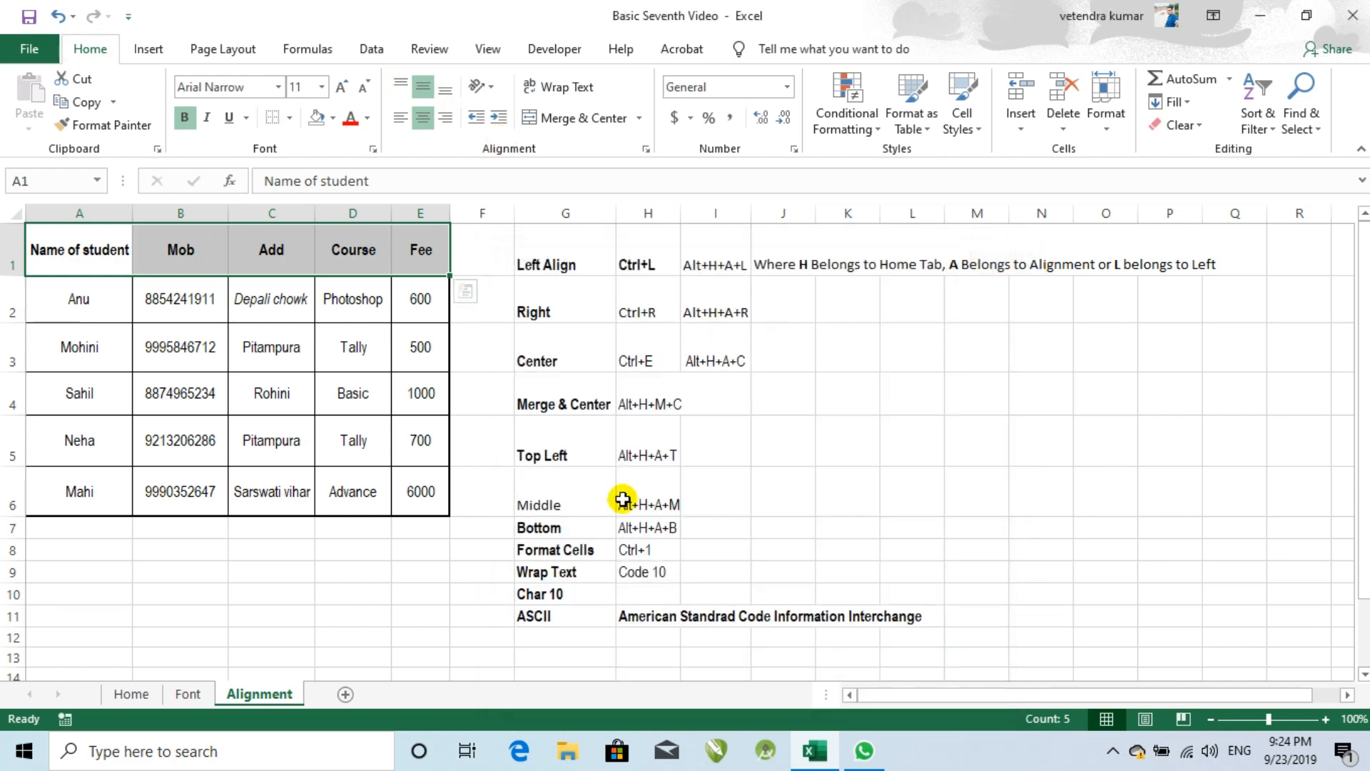
click(634, 546)
key(ctrl+1)
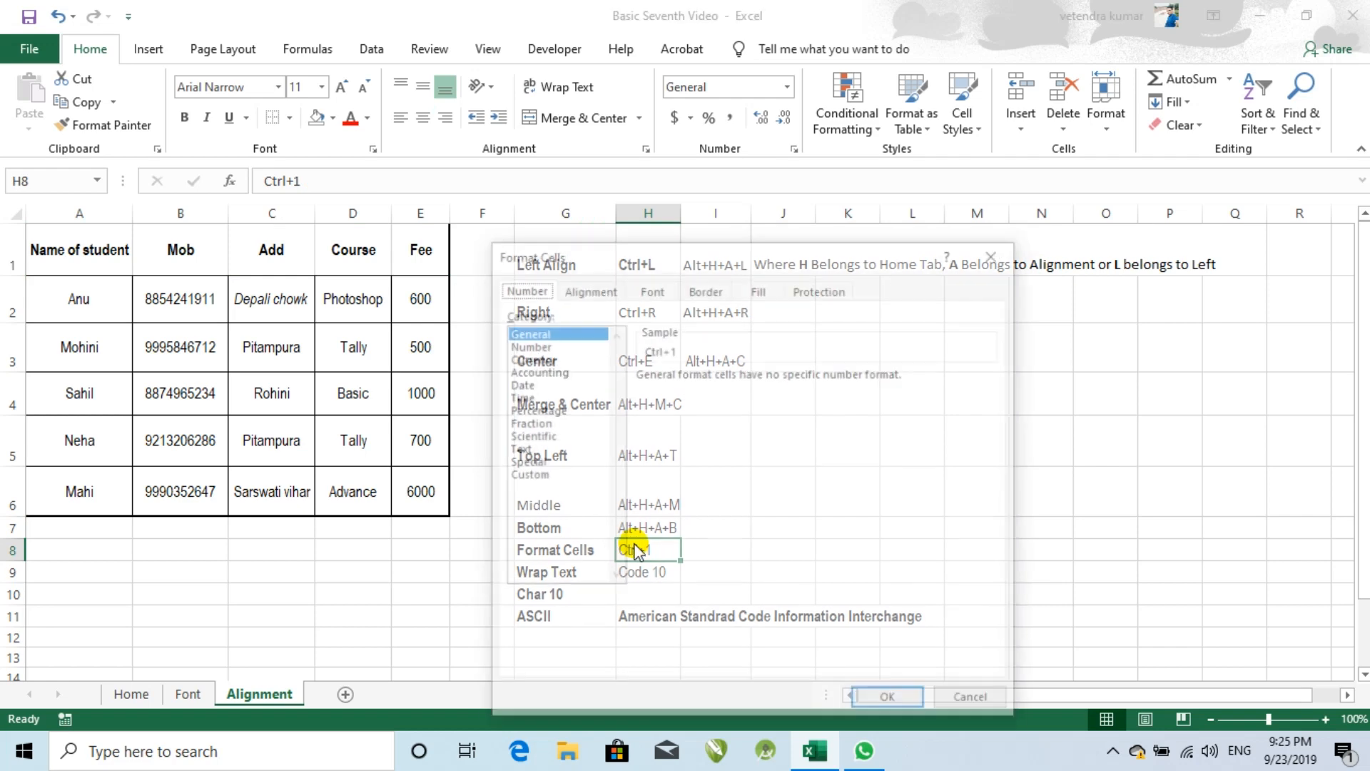
Rotate the header text in A1:E1 to a 45-degree orientation through Format Cells.
click(79, 268)
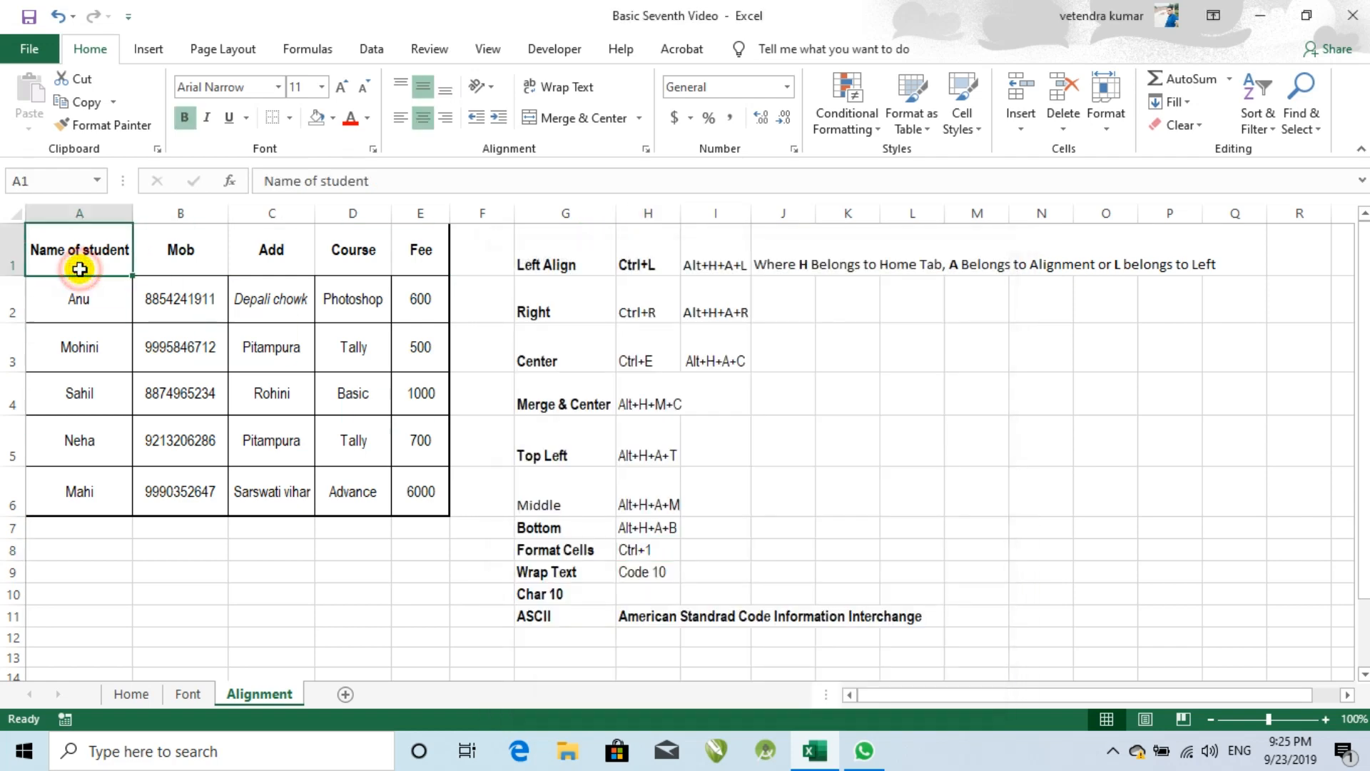
key(shift+Right)
key(shift+Right)
key(shift+Right)
key(shift+Right)
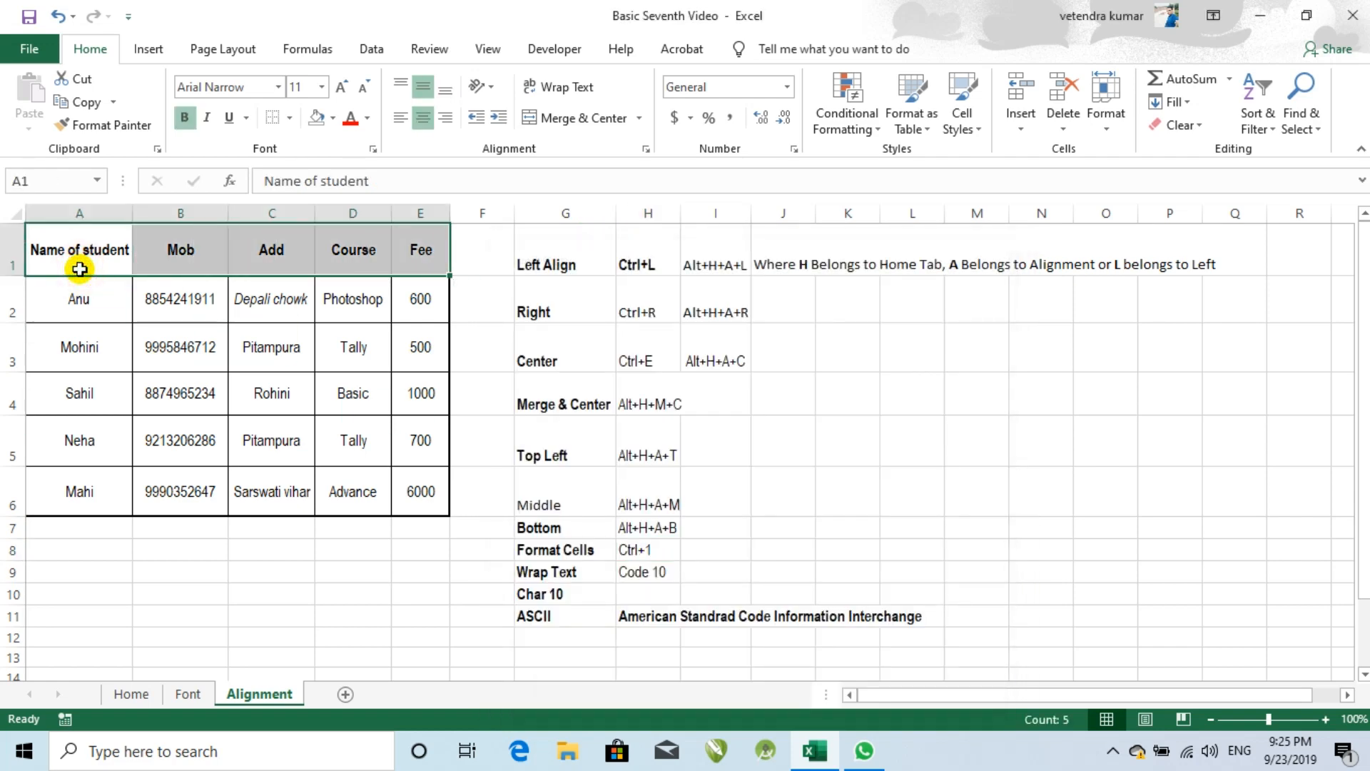
key(ctrl+1)
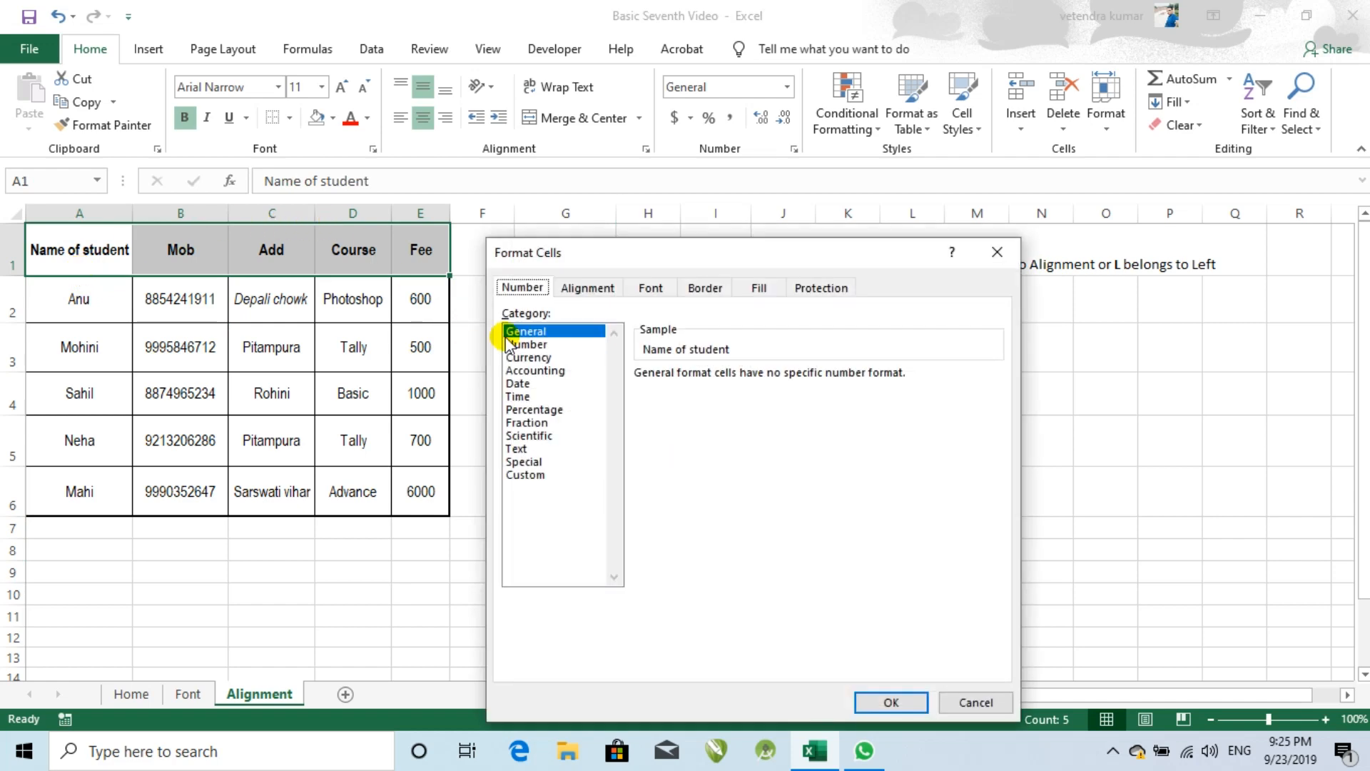
click(586, 289)
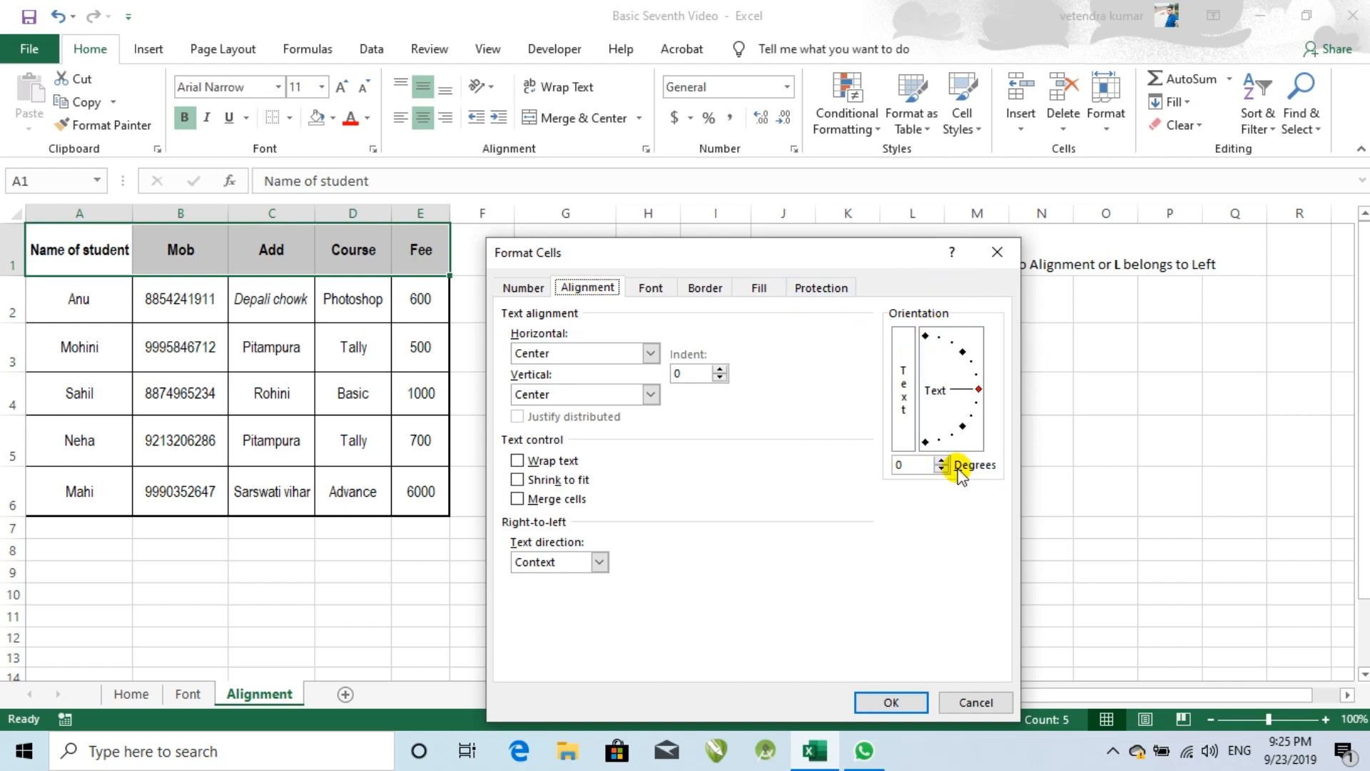
drag(988, 397, 959, 354)
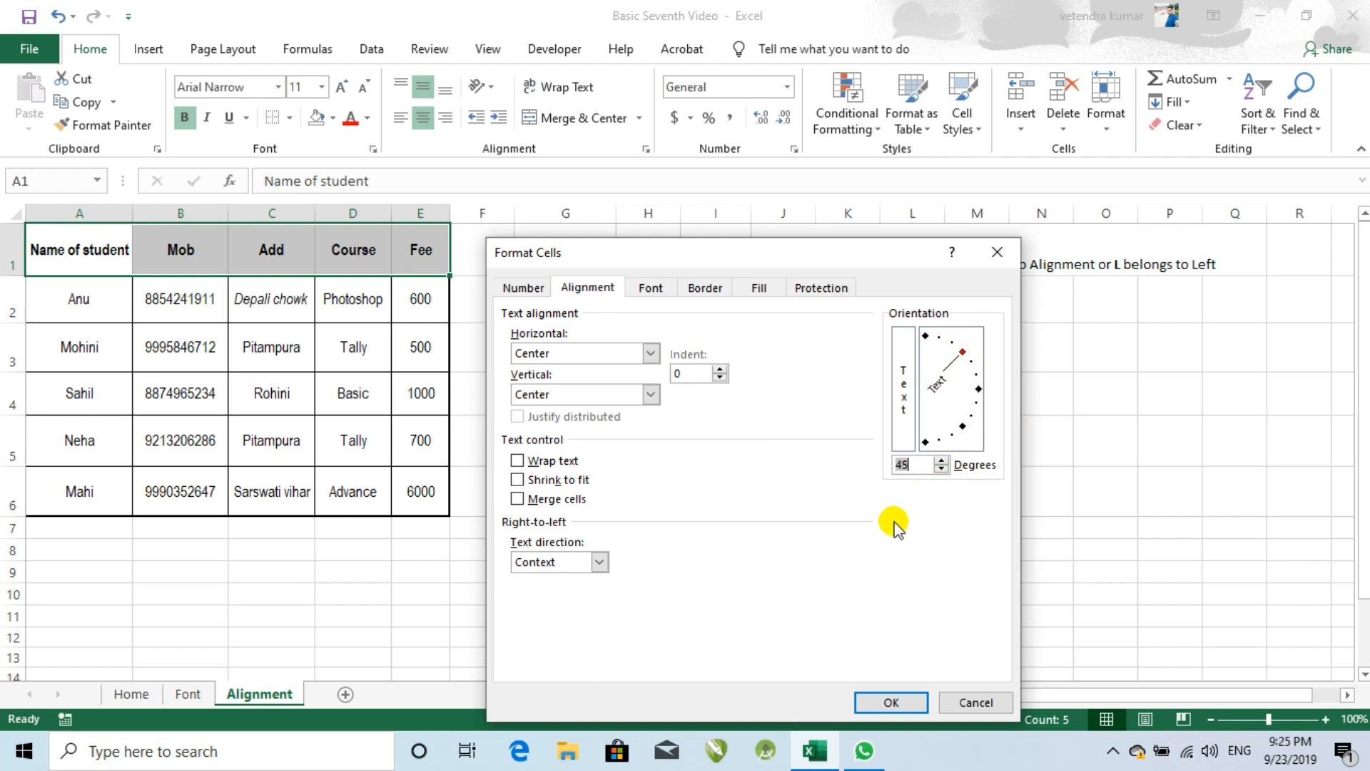
click(884, 703)
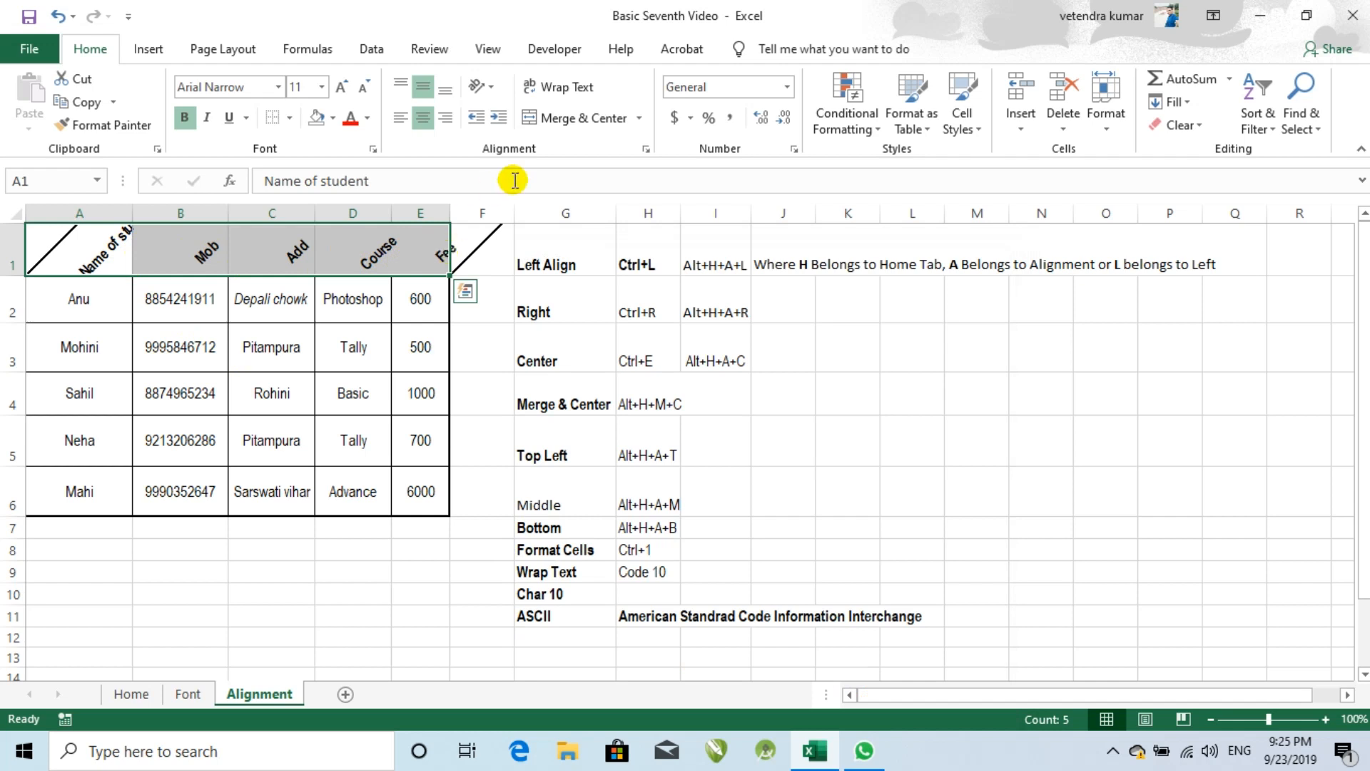
Angle the header text in A1:E1 clockwise and change it to the Vertical Text orientation.
click(496, 90)
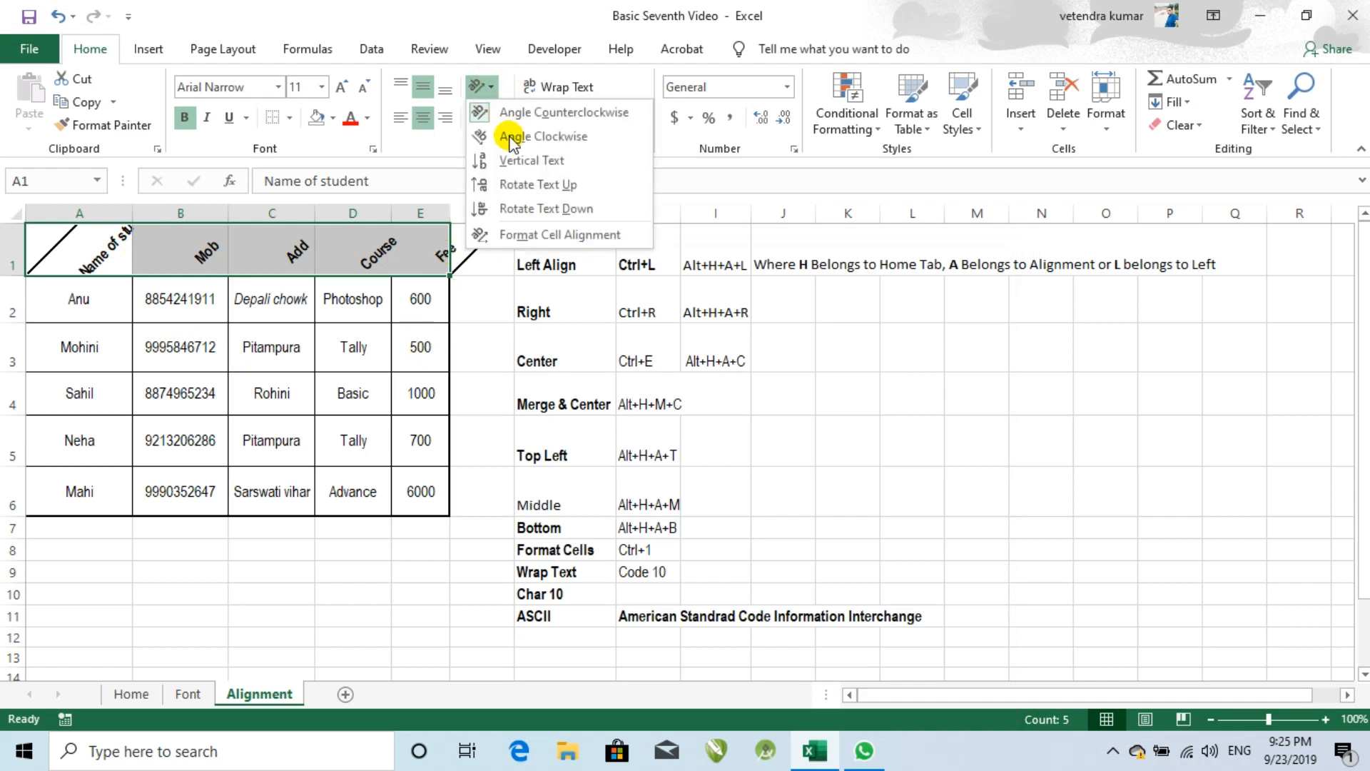
click(505, 135)
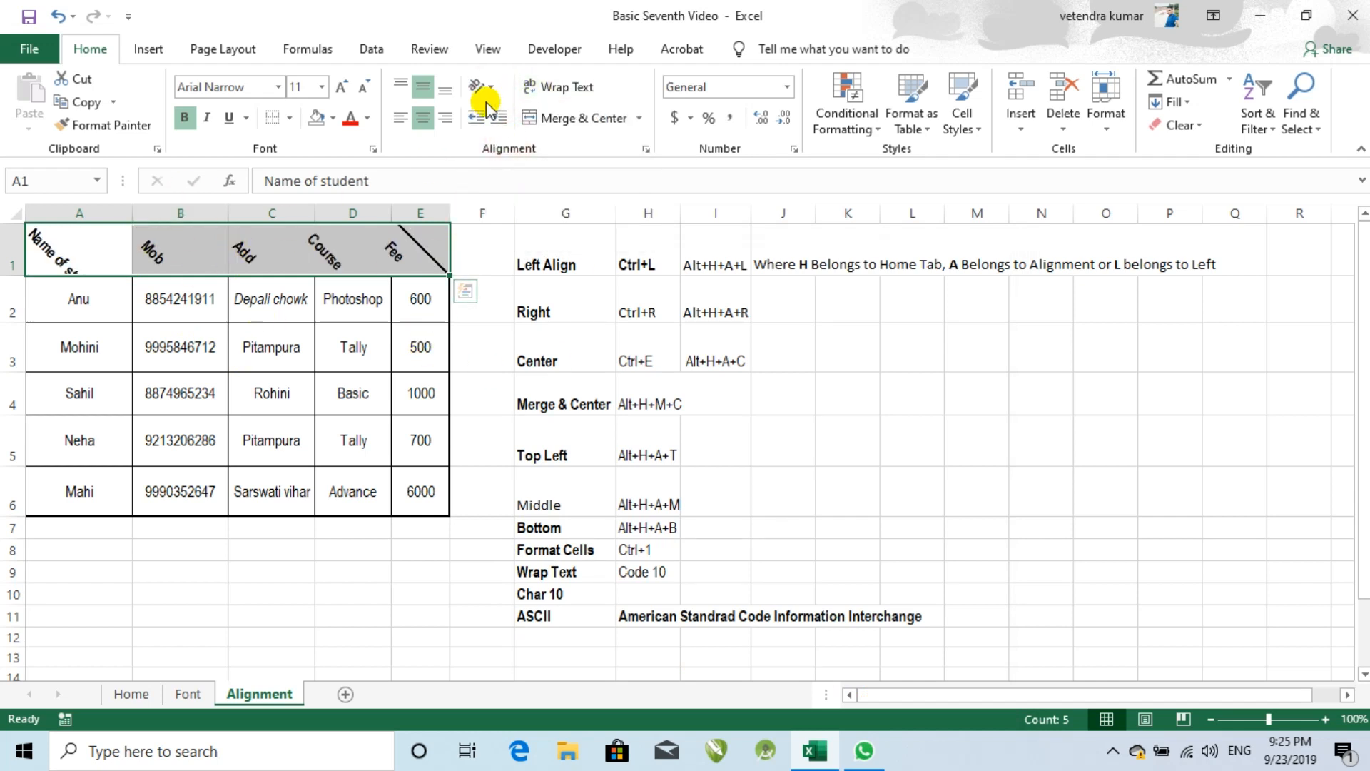
click(481, 87)
click(507, 160)
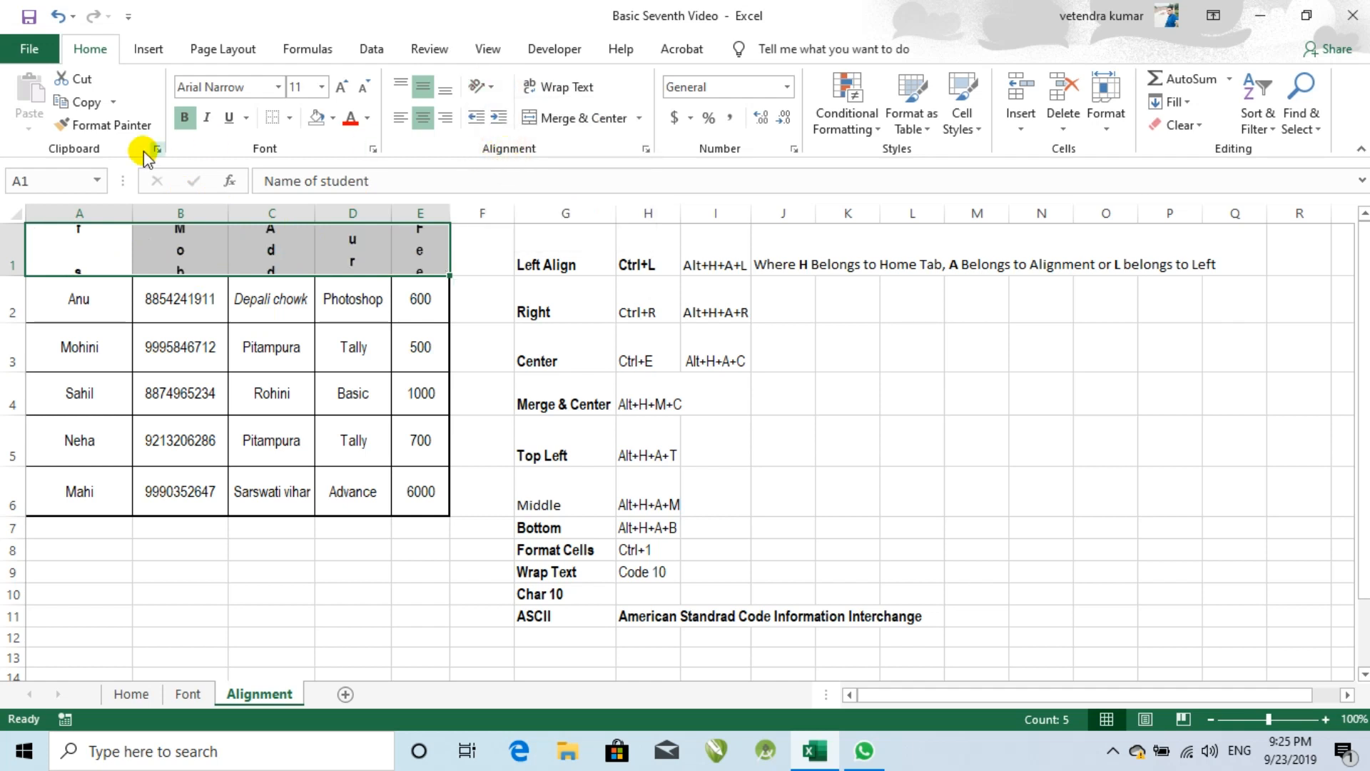
Review the orientation settings of A1:E1 in Format Cell Alignment and accept them as they are.
click(488, 86)
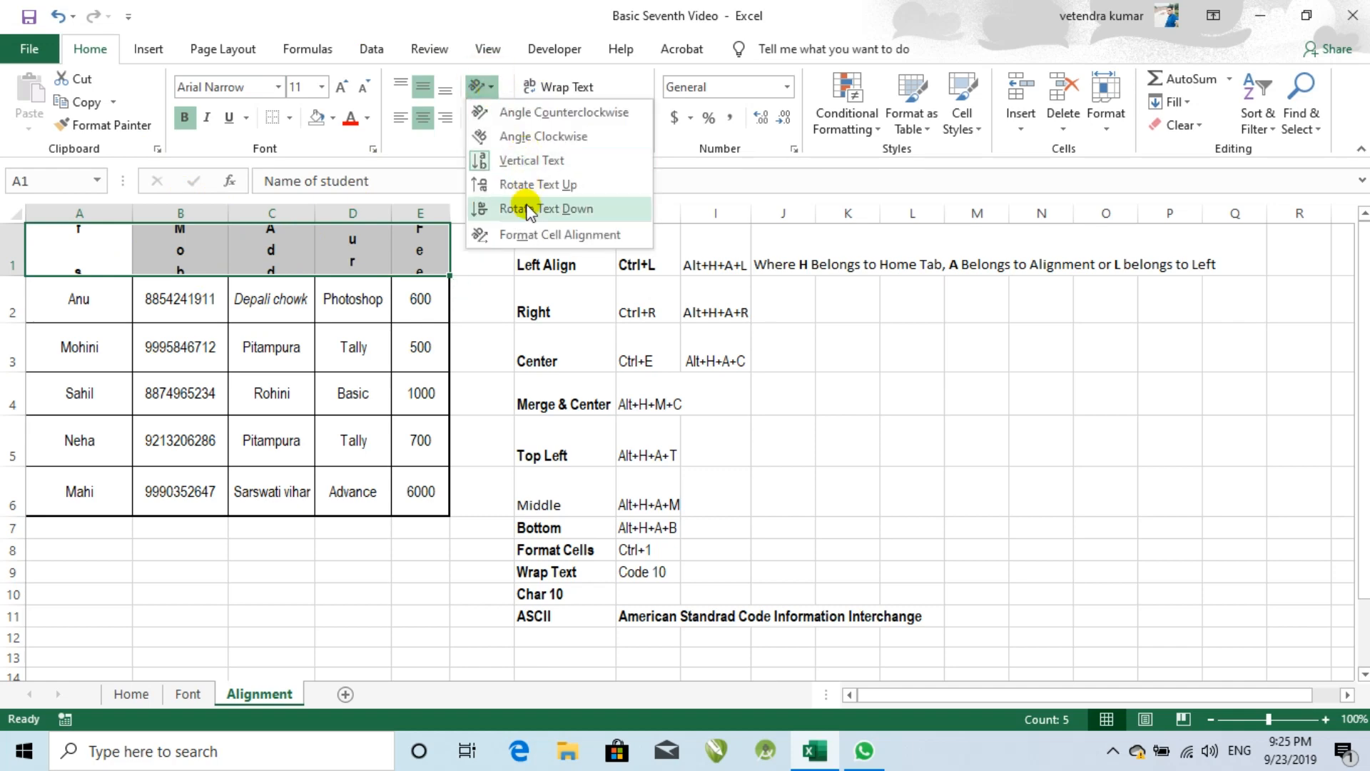
click(514, 235)
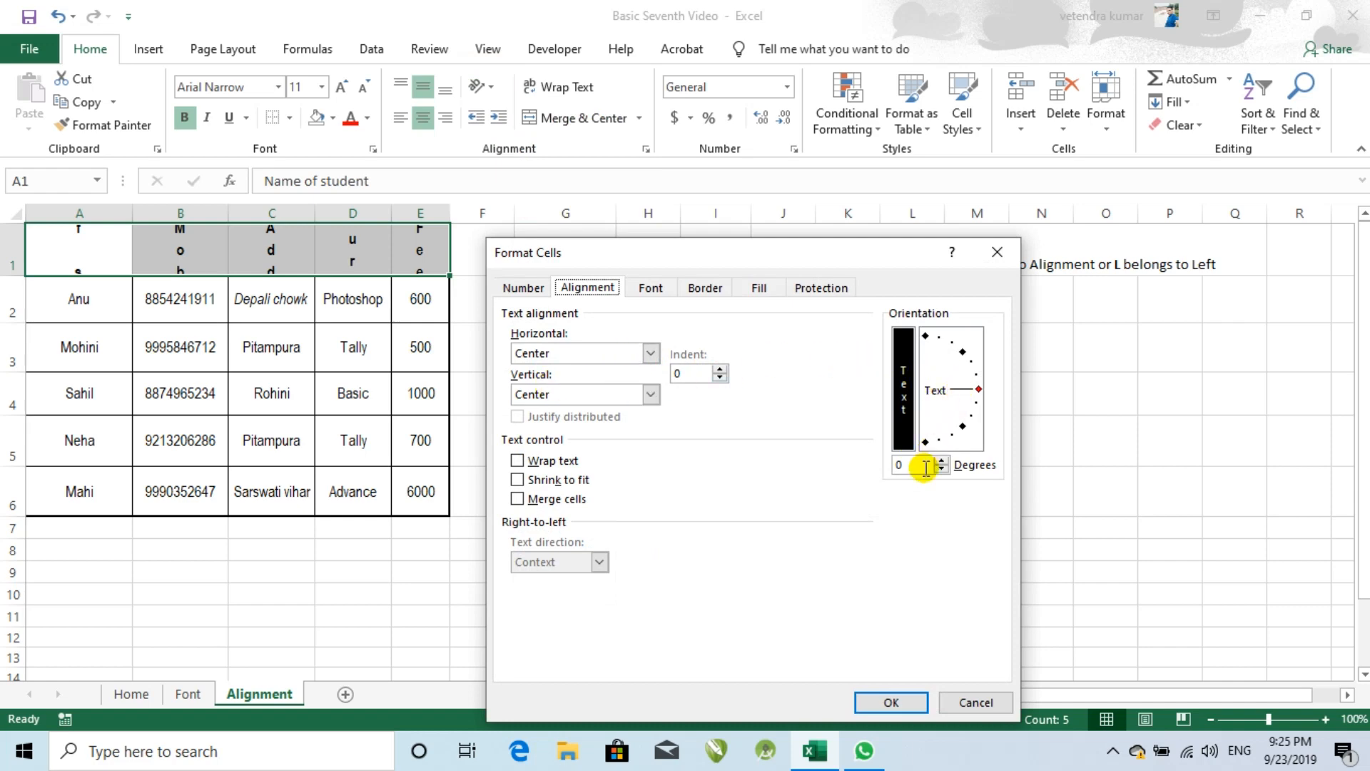
click(910, 702)
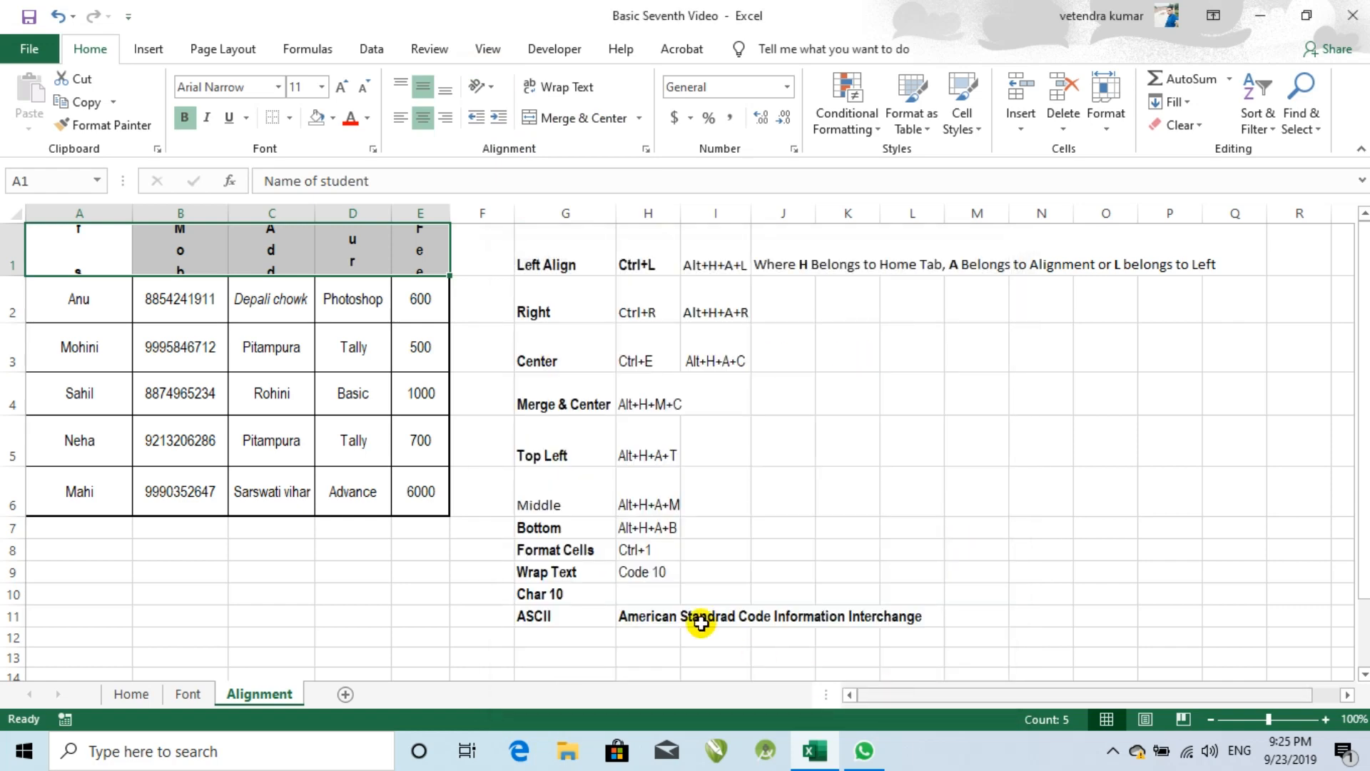
Undo the orientation changes on the header cells A1:E1 until their text is horizontal again.
key(ctrl+z)
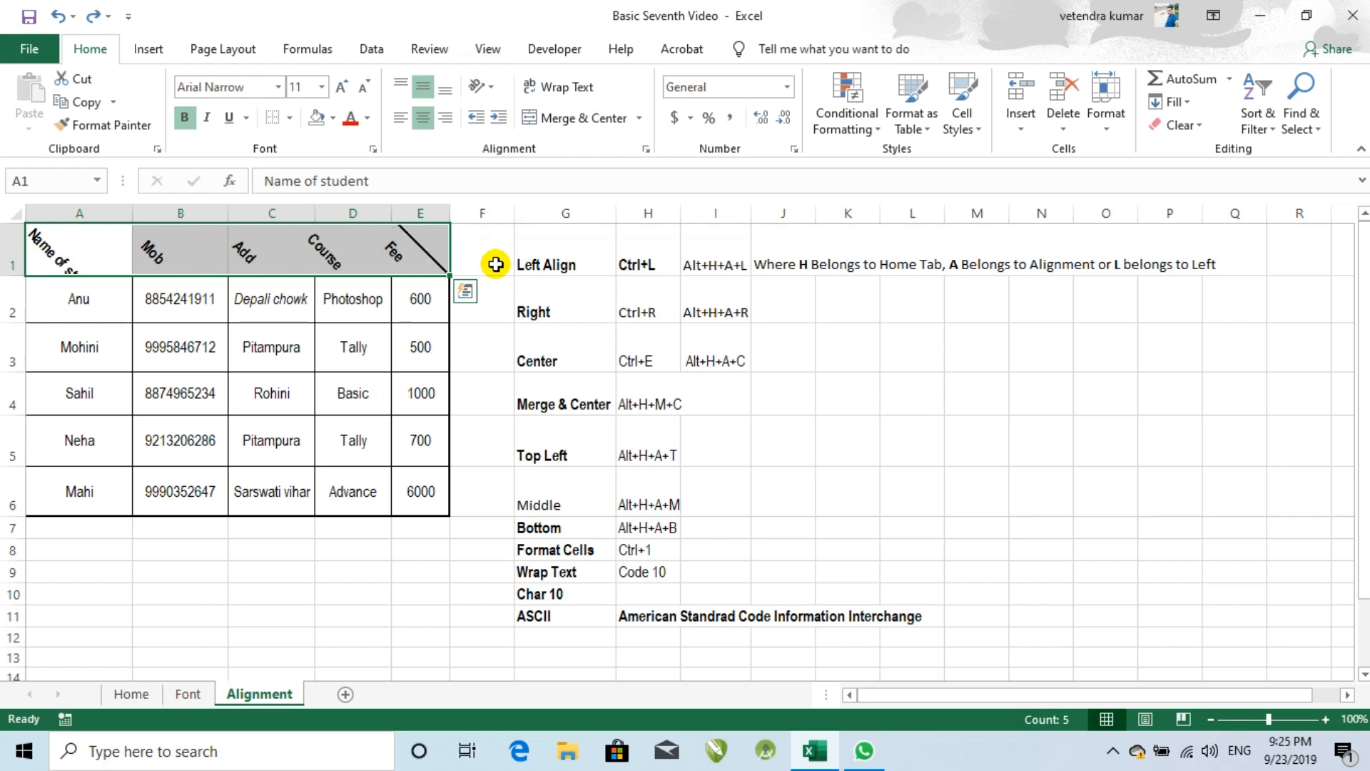
key(ctrl+q)
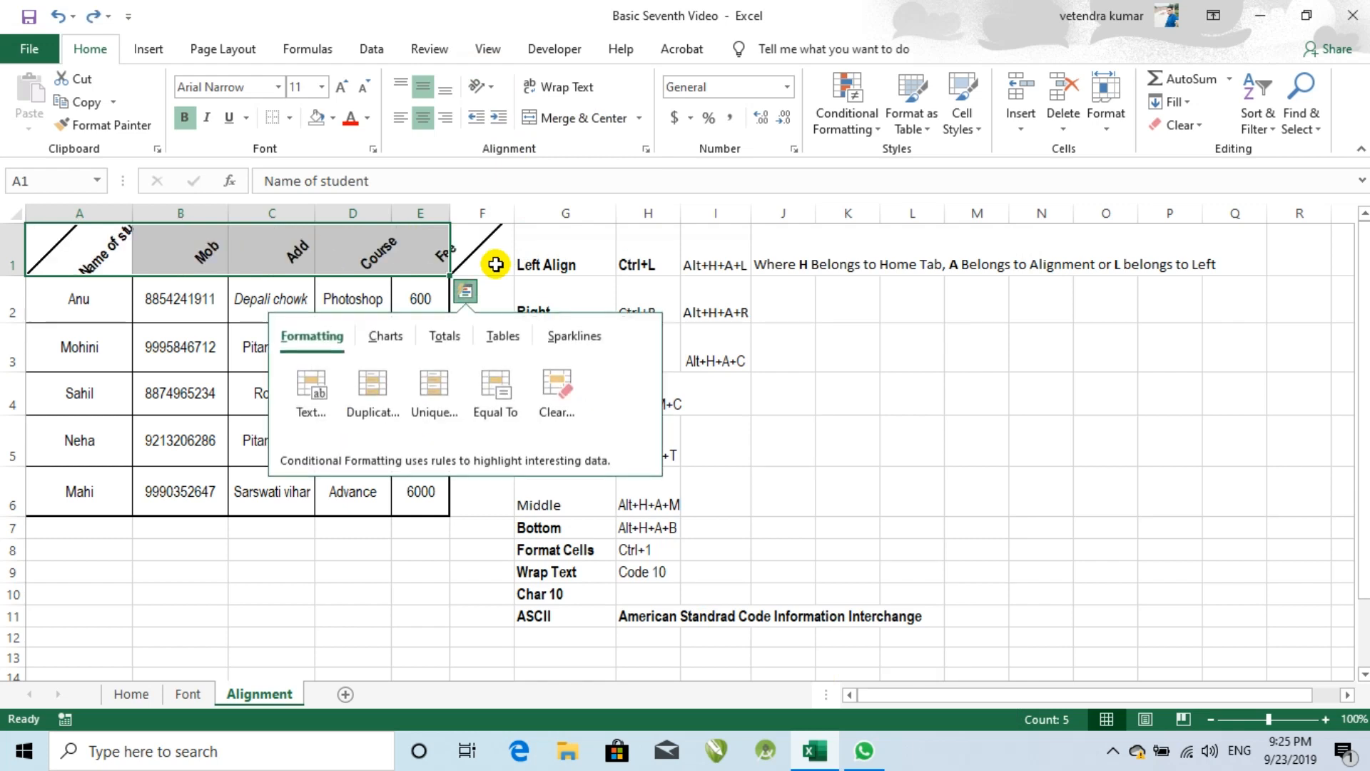
key(Escape)
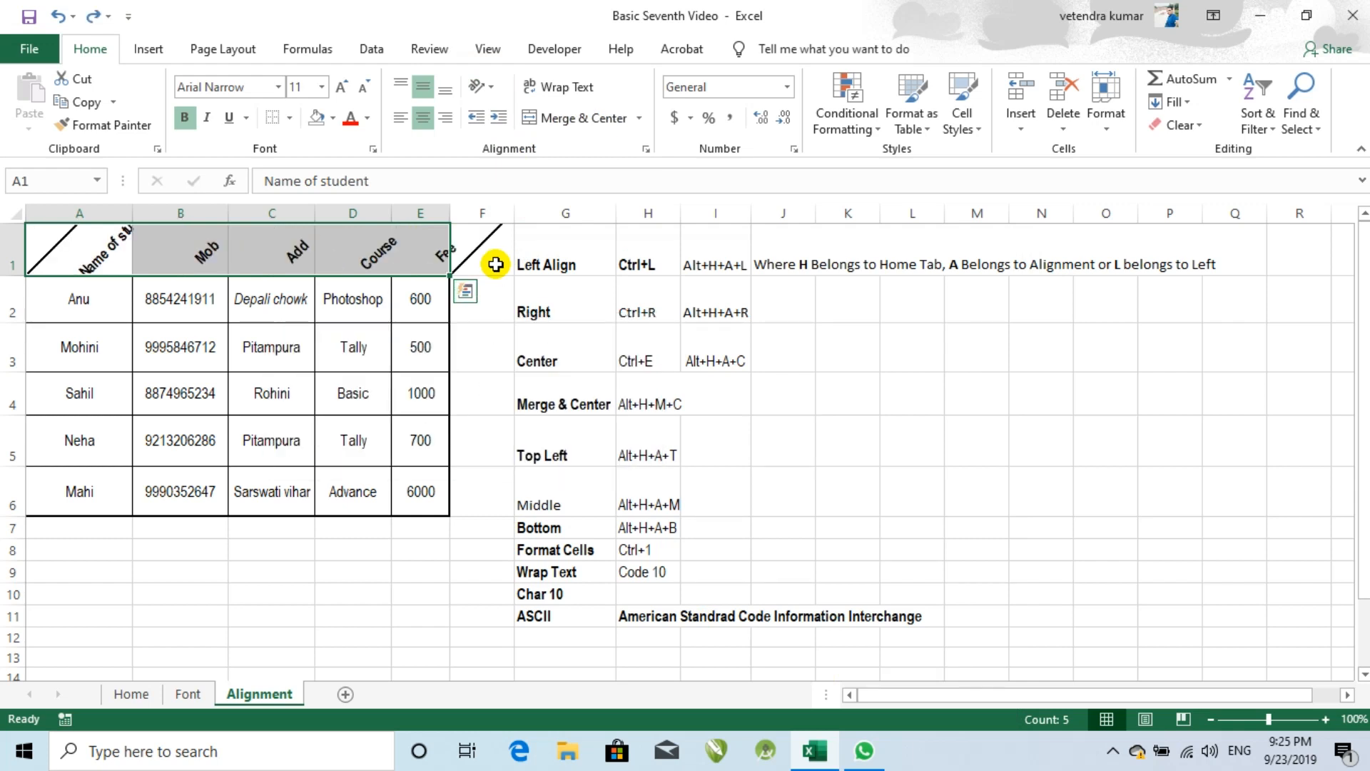
key(ctrl+z)
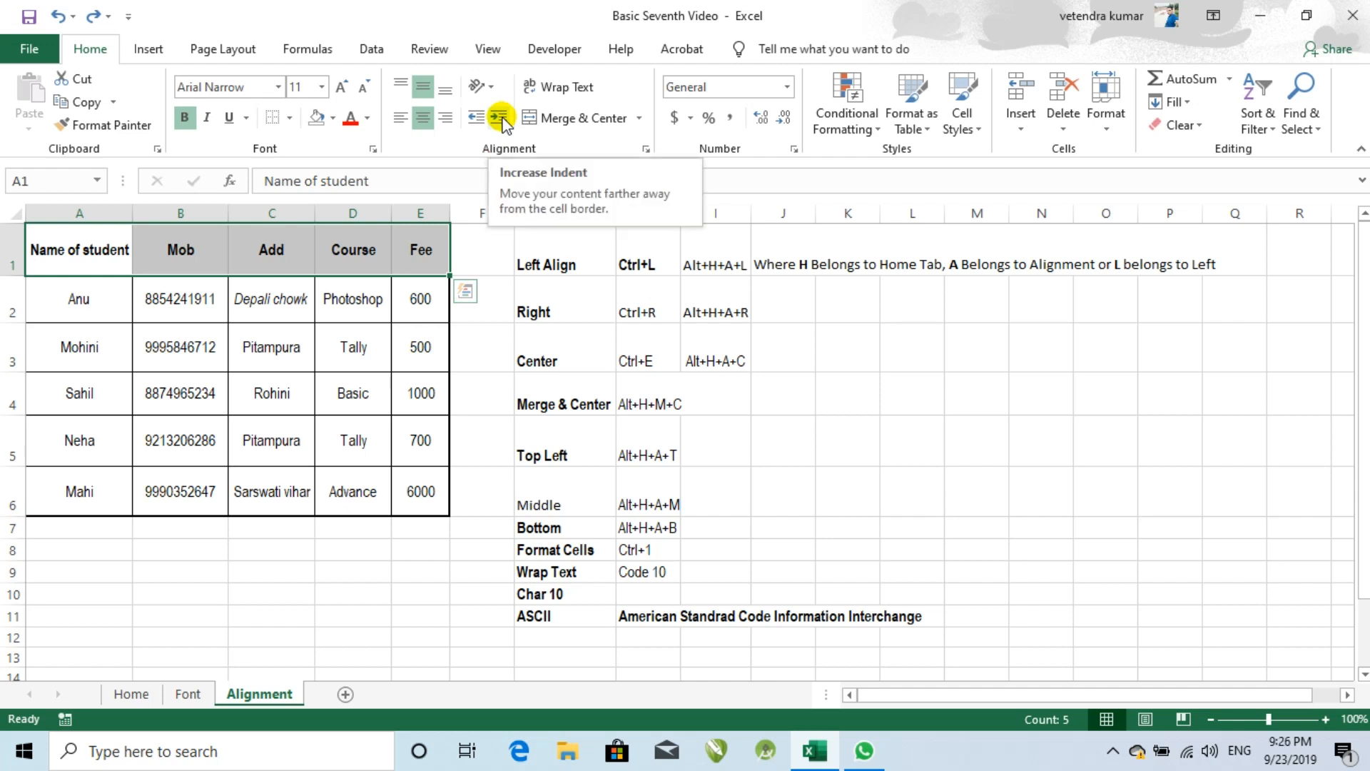
Left-align the header cells A1:E1 and increase their indent by two levels.
key(alt)
key(h)
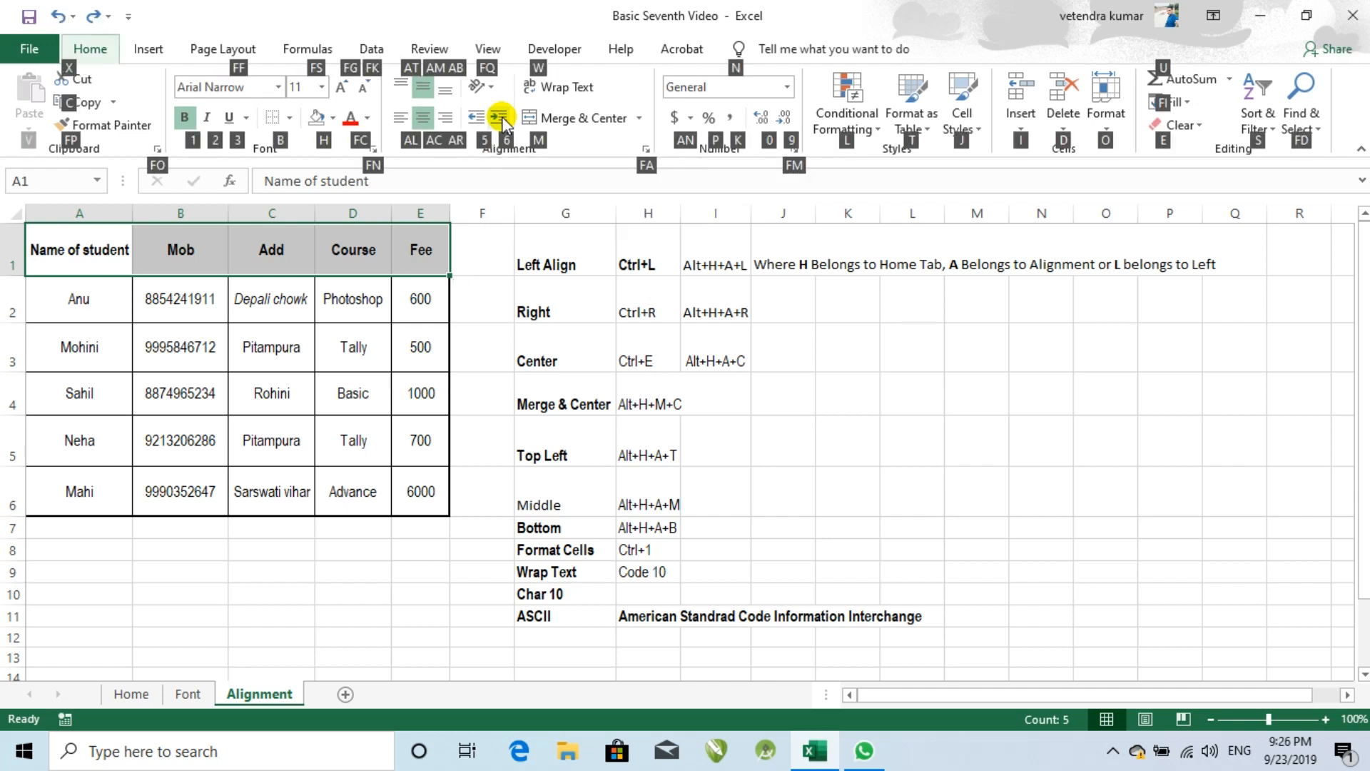
key(a)
key(l)
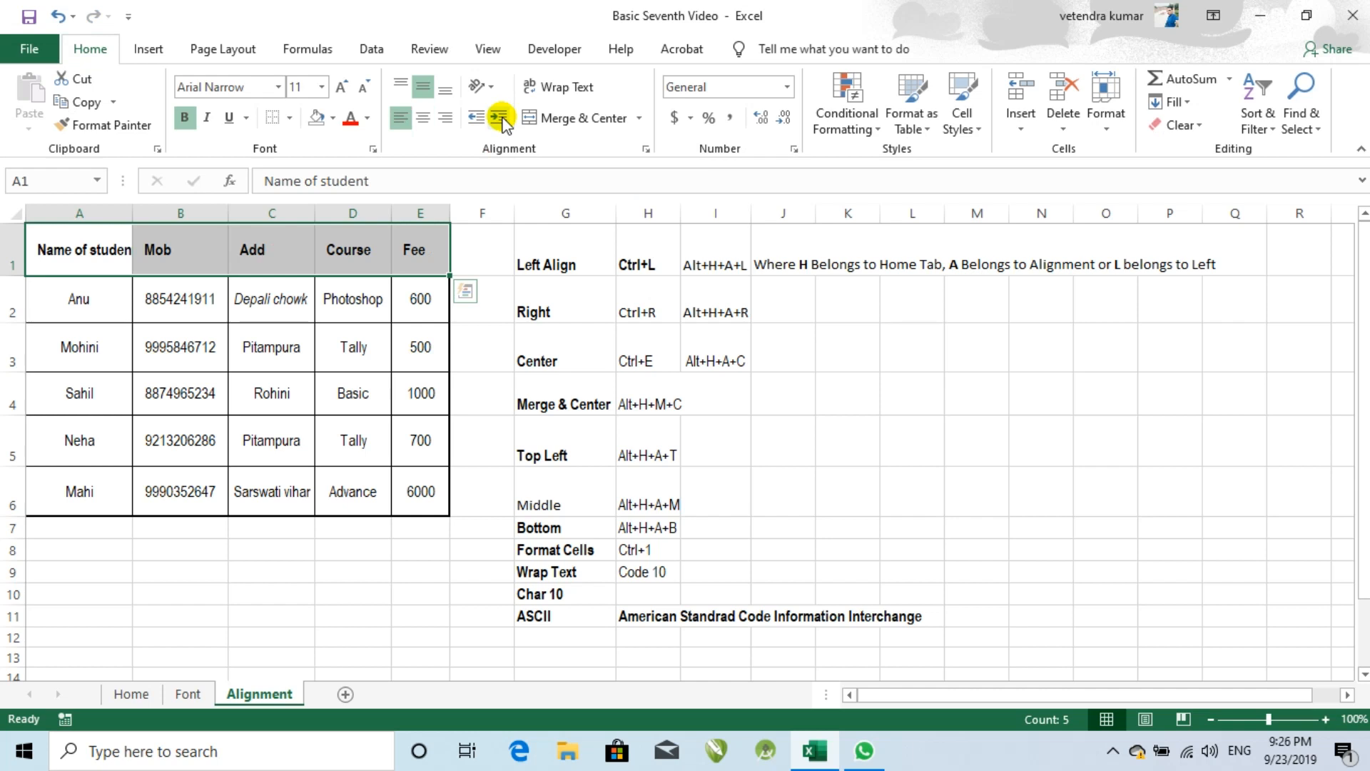
click(500, 117)
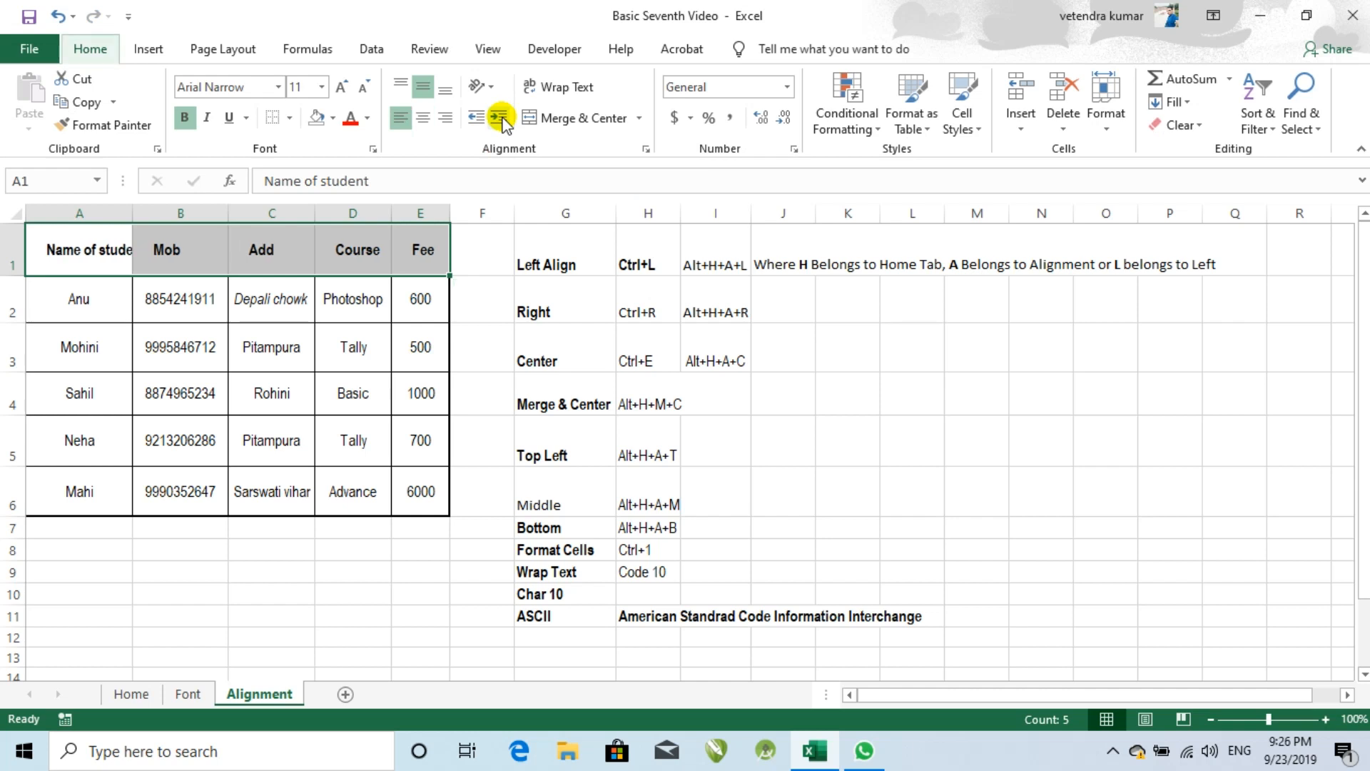
Decrease the indent of the header cells A1:E1 by two levels.
key(alt+h)
key(5)
key(alt+h)
key(5)
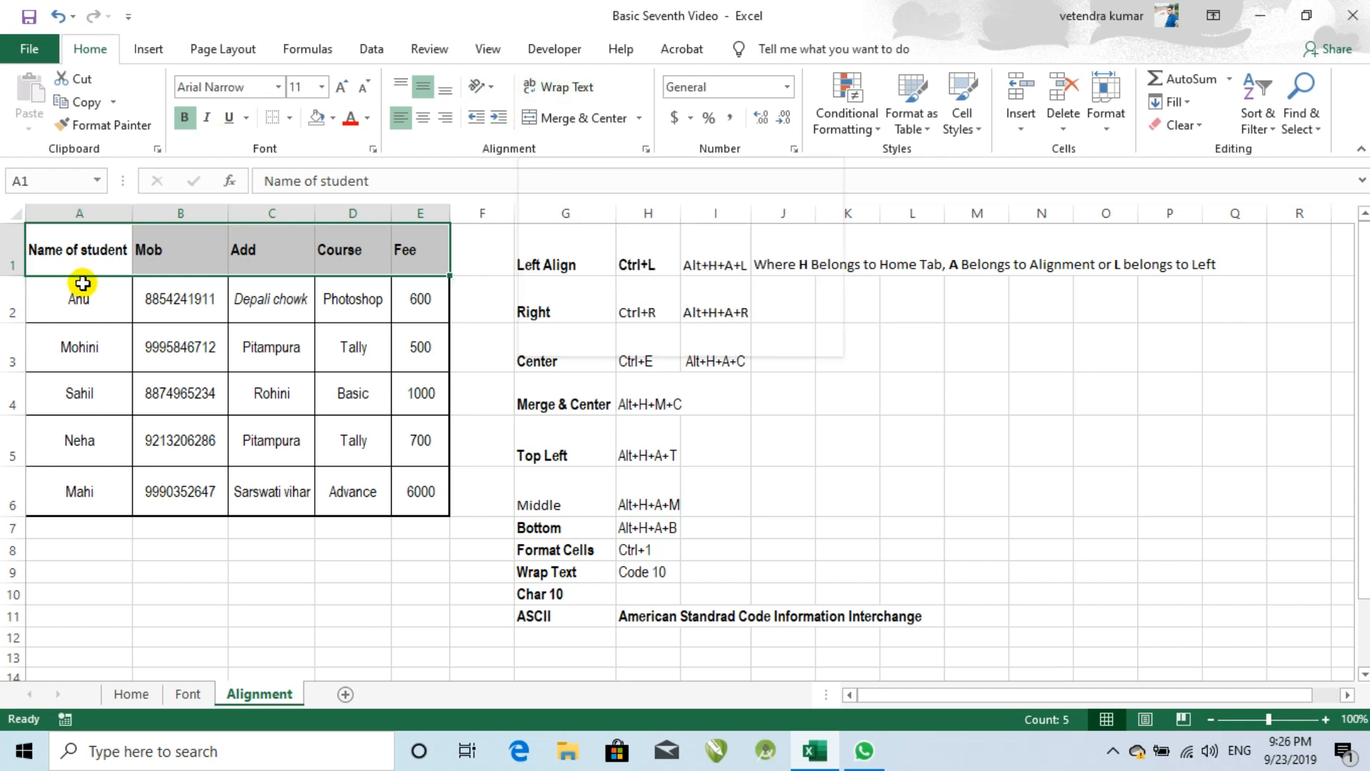
Autofit the heights of rows 1 to 6 to their contents.
double_click(10, 324)
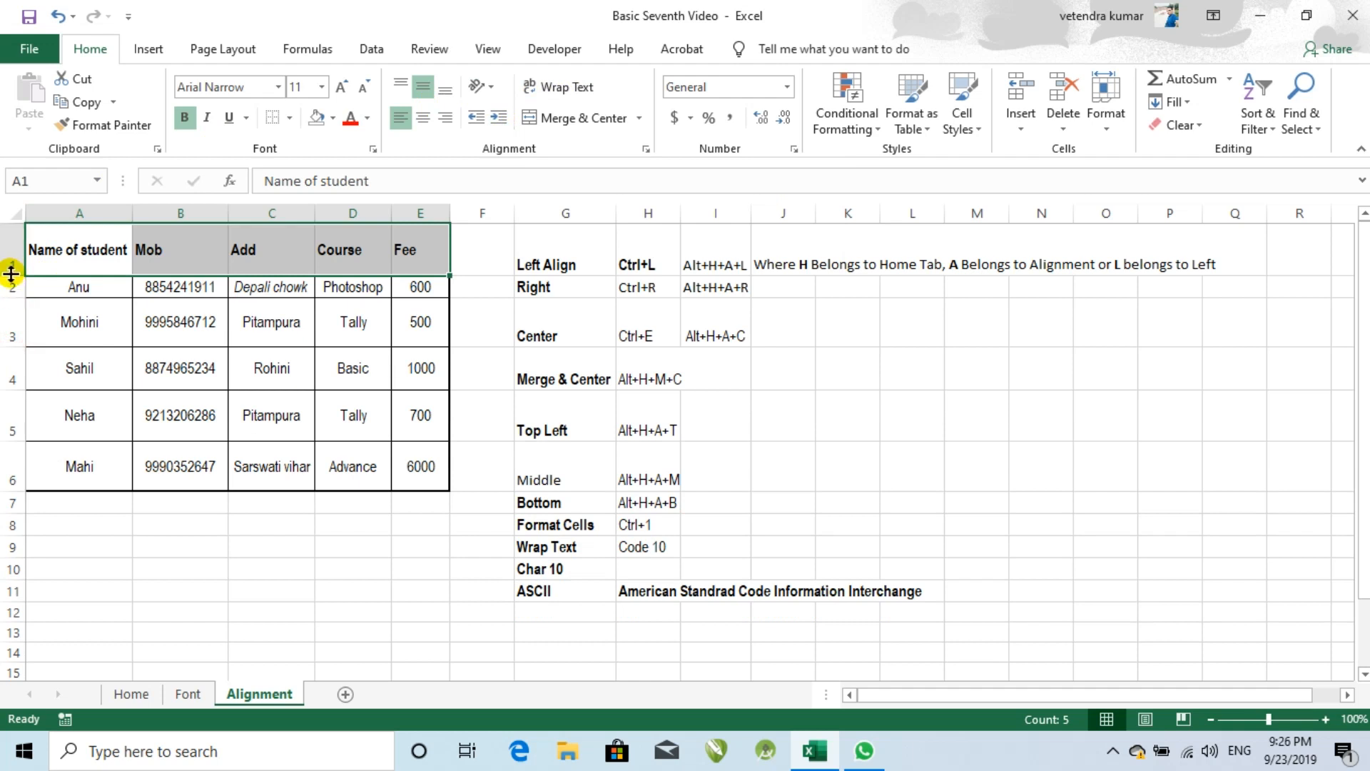
double_click(11, 275)
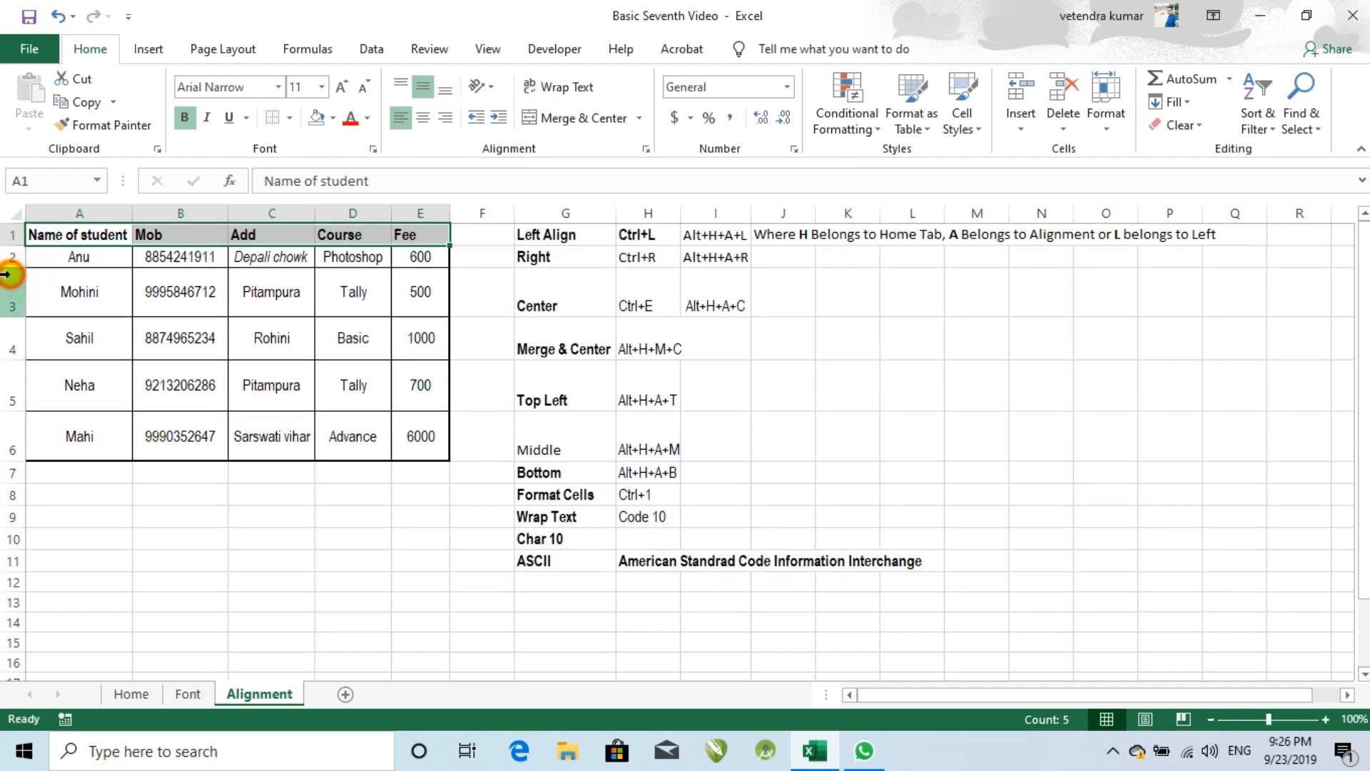
double_click(13, 317)
double_click(13, 333)
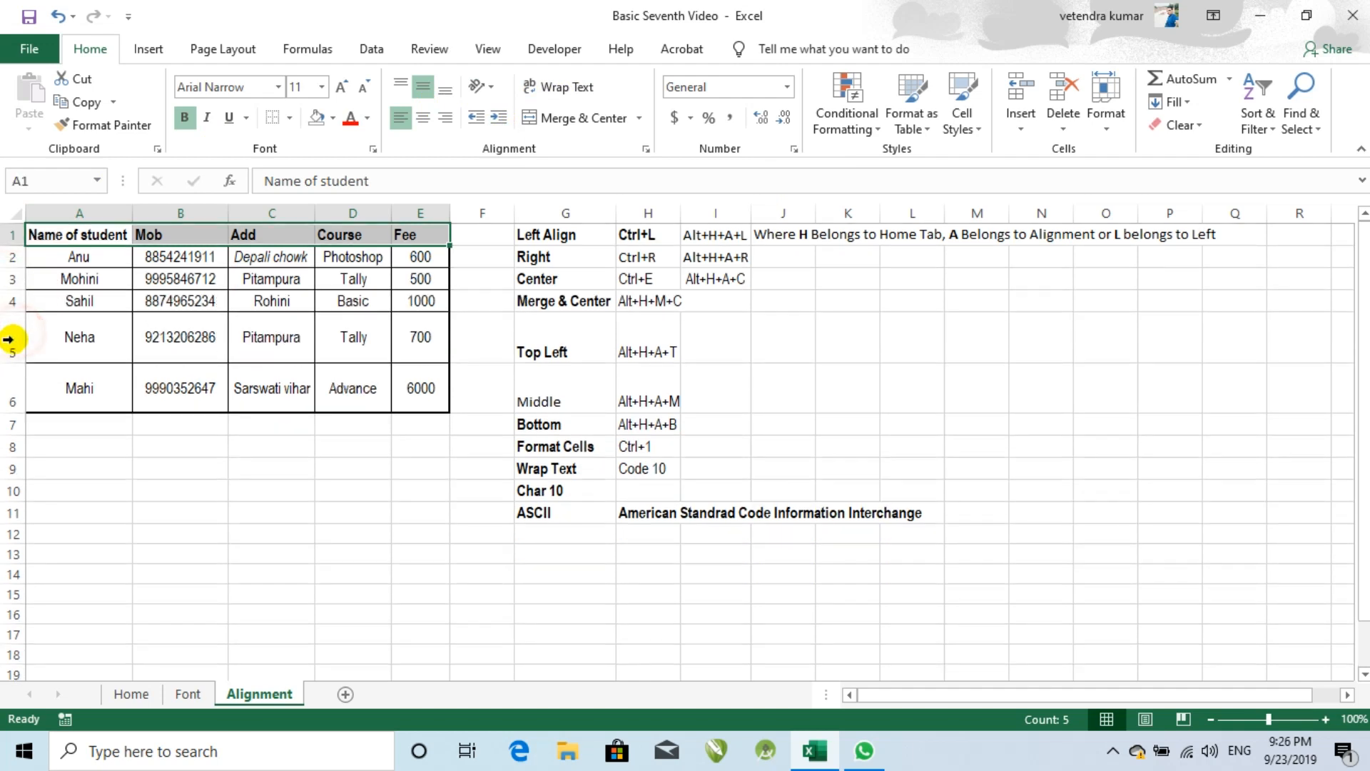
double_click(12, 362)
click(12, 367)
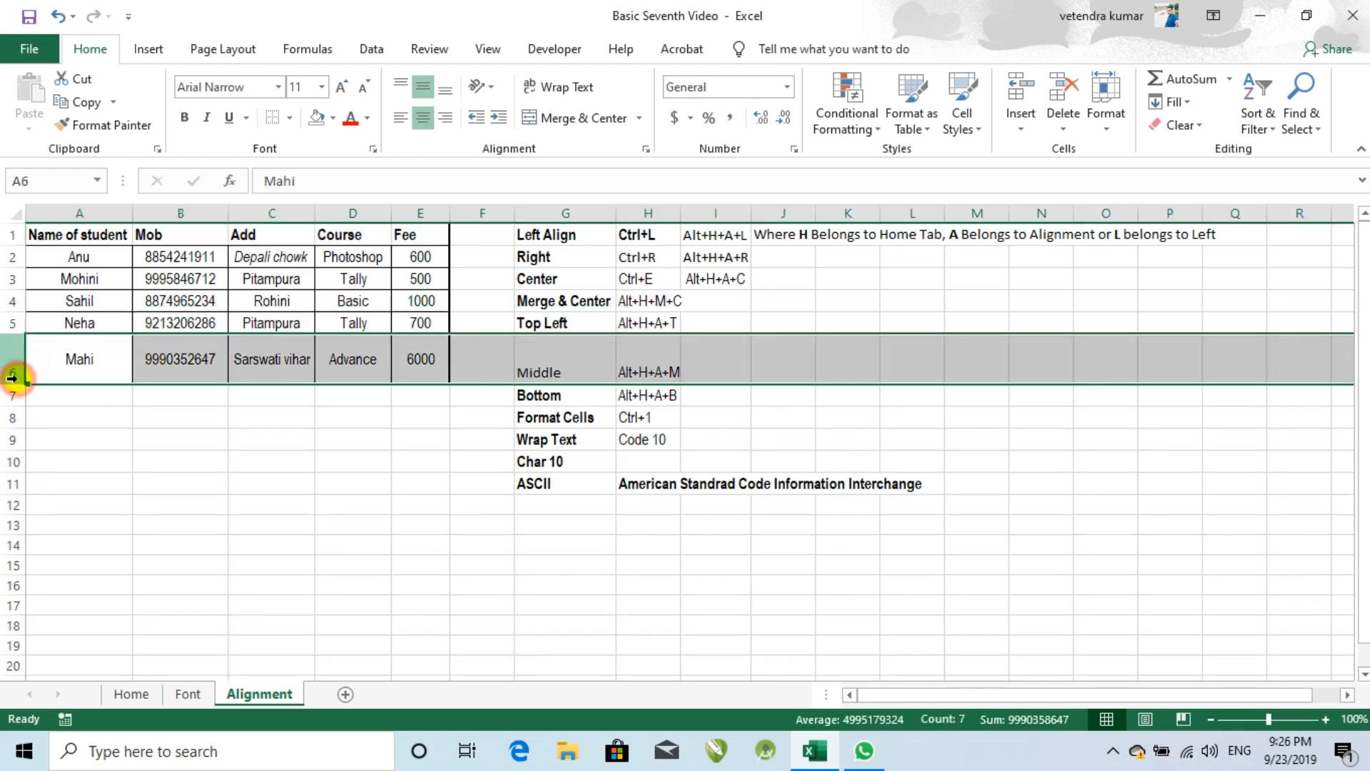
double_click(18, 386)
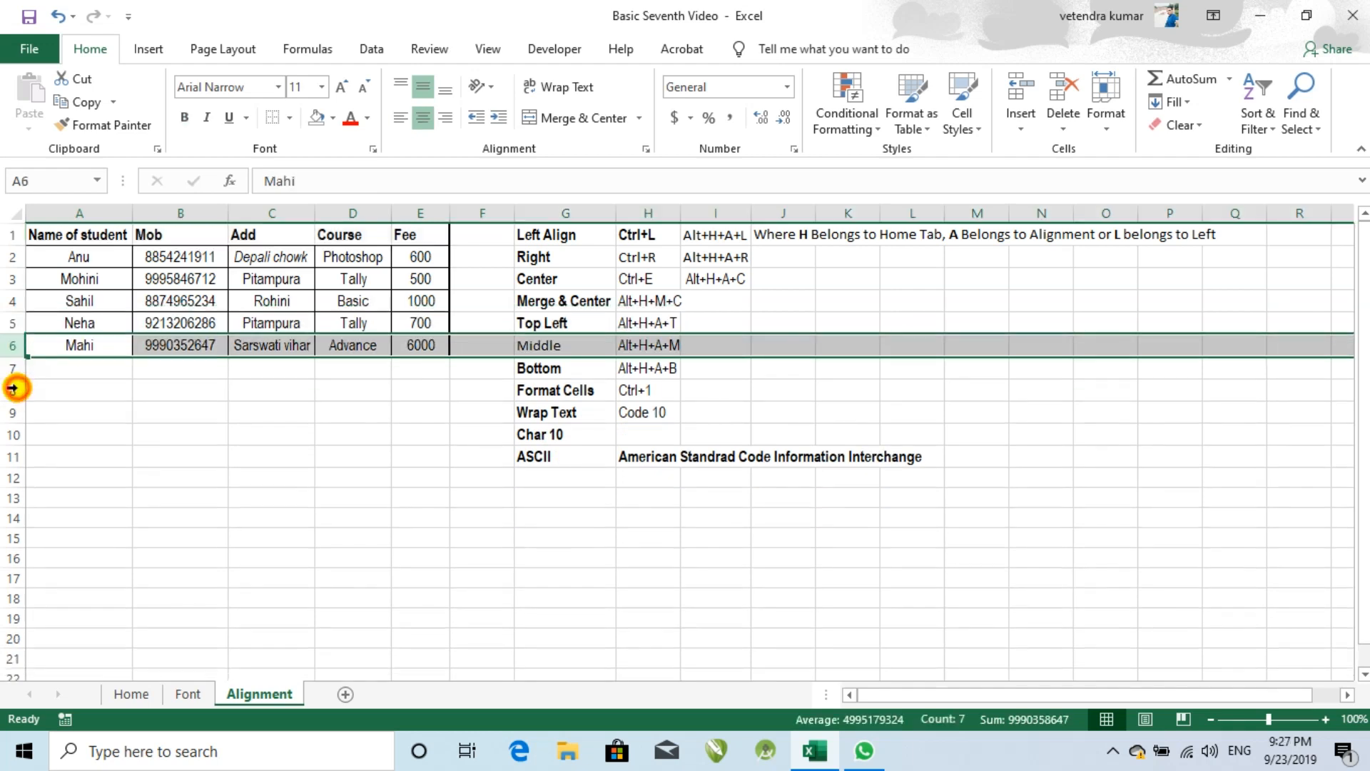
Enter the tutorial channel's name, ending in "Tech Edu", in cell B9.
click(184, 405)
text(Vetend)
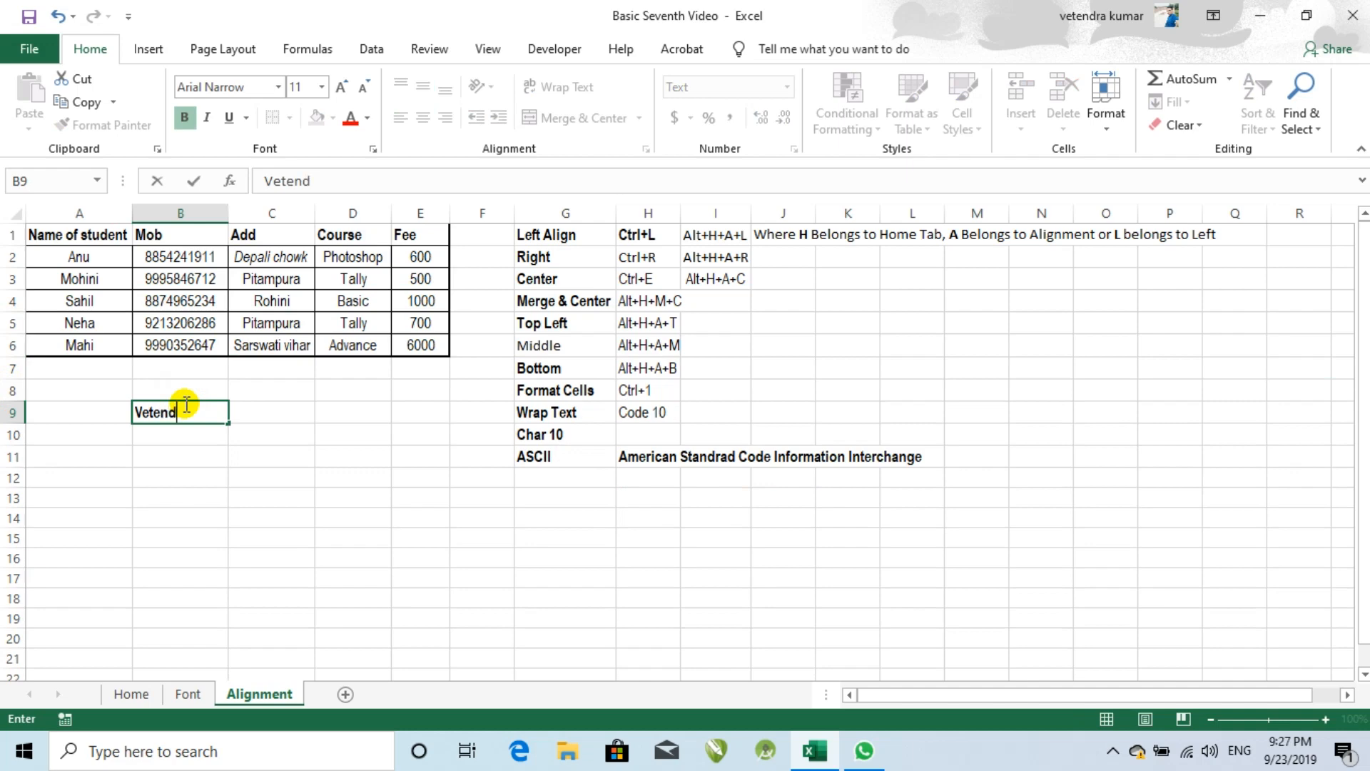
text(ra Tech W)
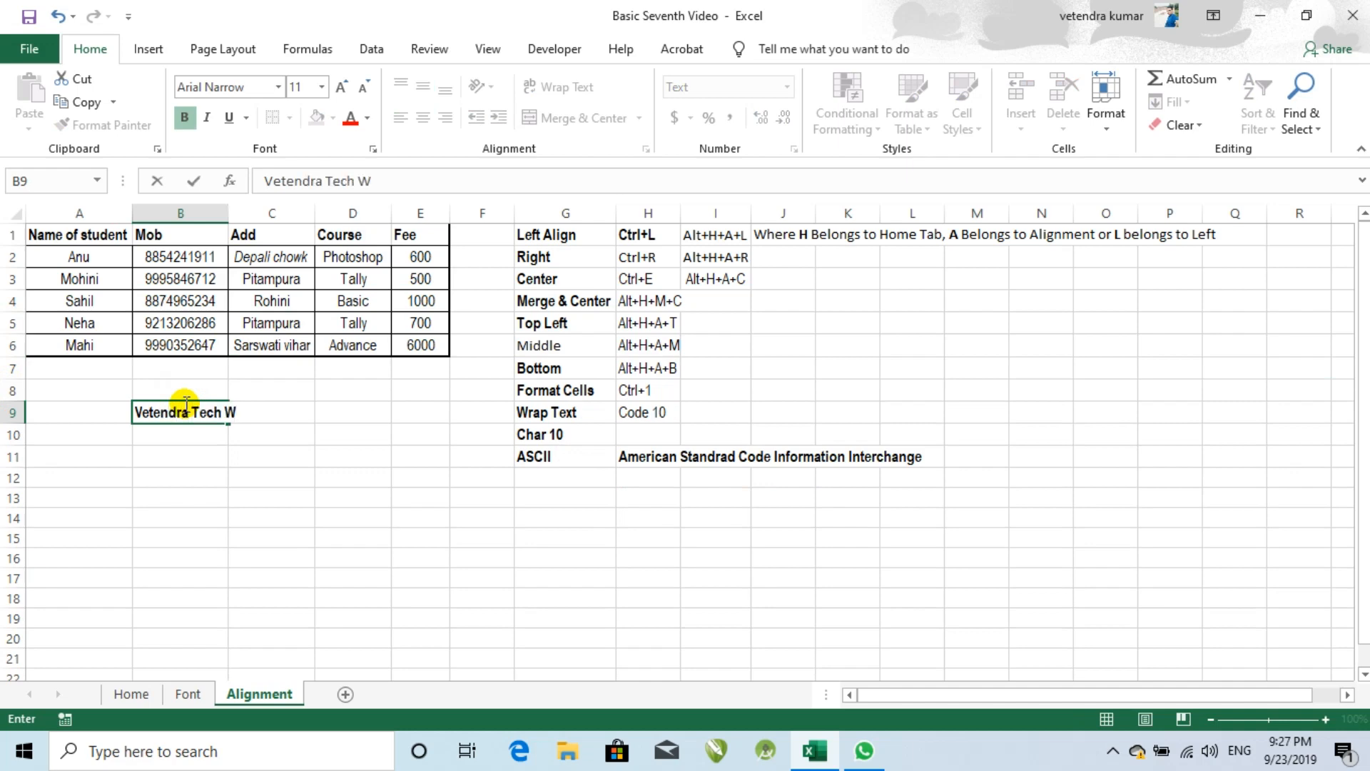
key(BackSpace)
text(Ec)
key(BackSpace)
text(du)
key(Return)
Wrap the text in cell B9 so it fits within the column width.
click(184, 405)
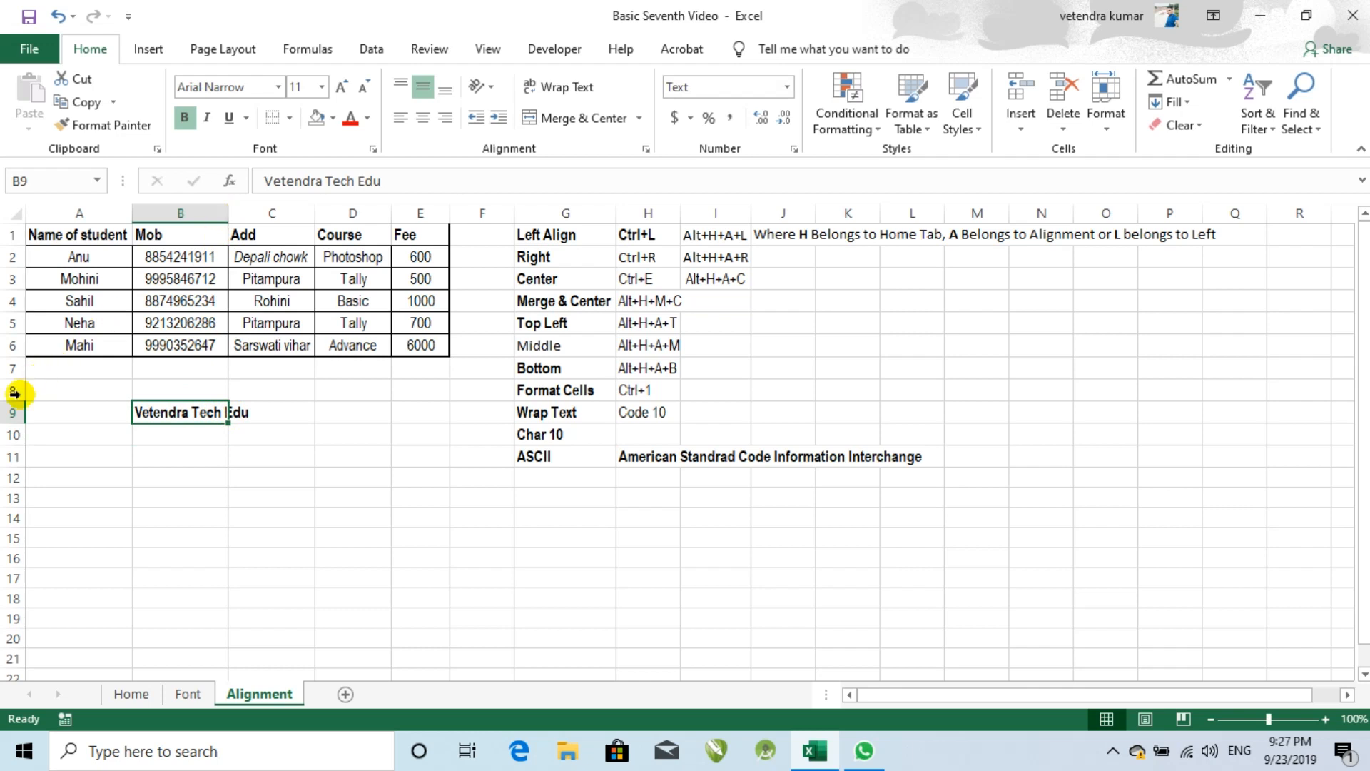
drag(7, 422, 9, 441)
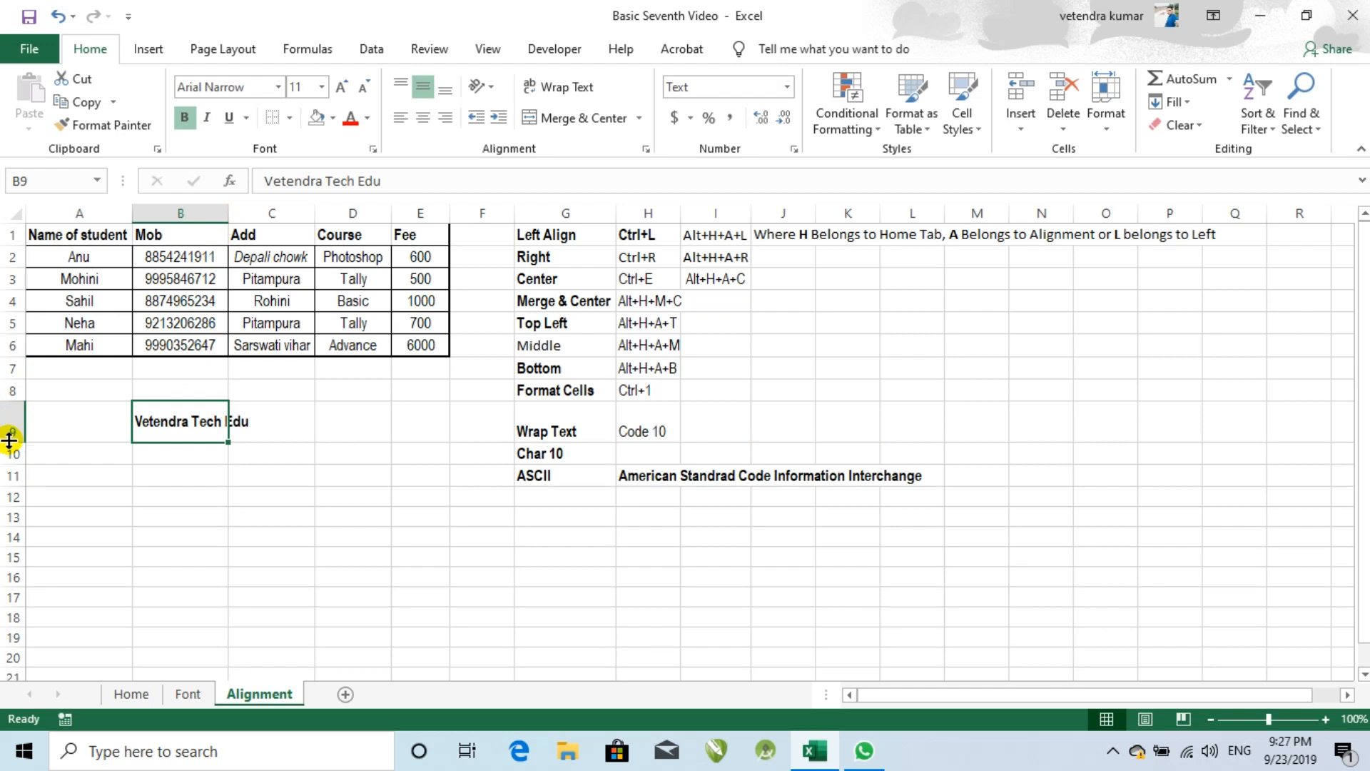
key(ctrl+z)
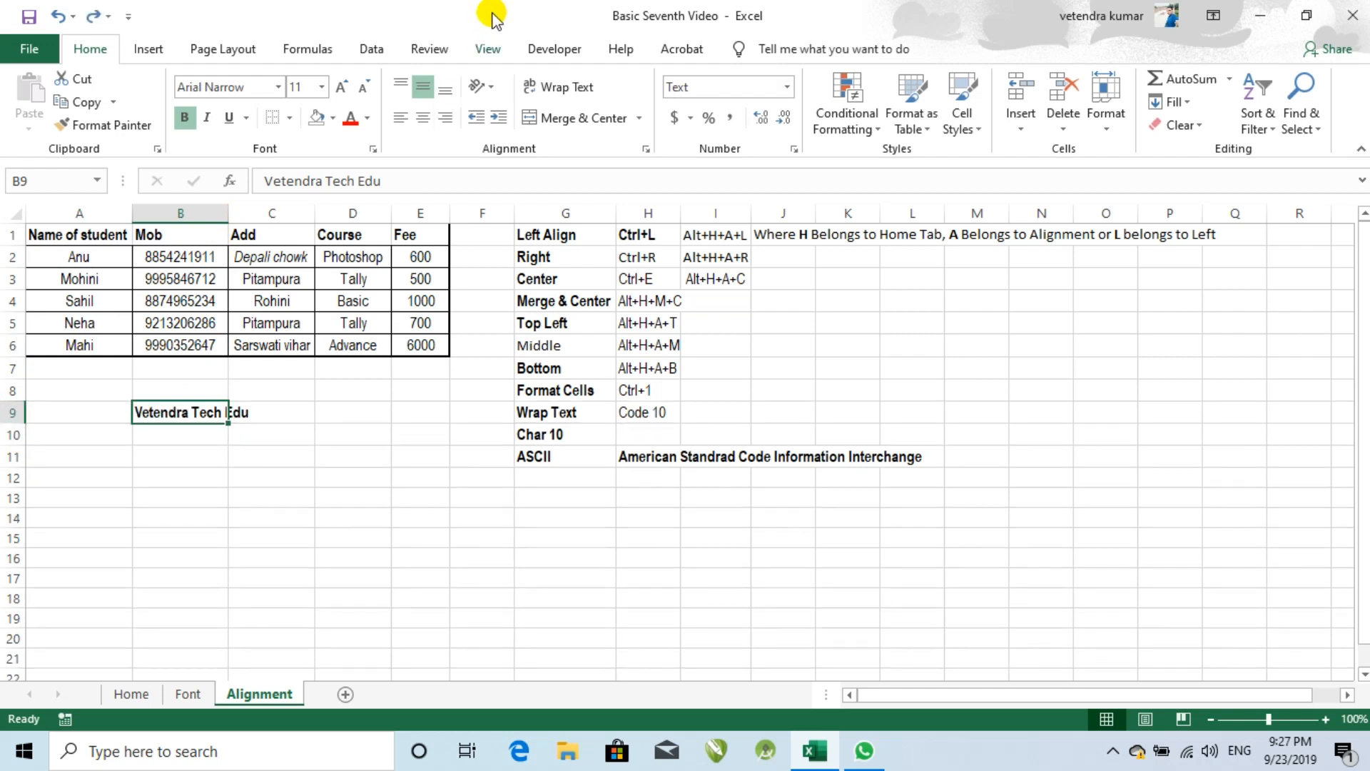
click(548, 84)
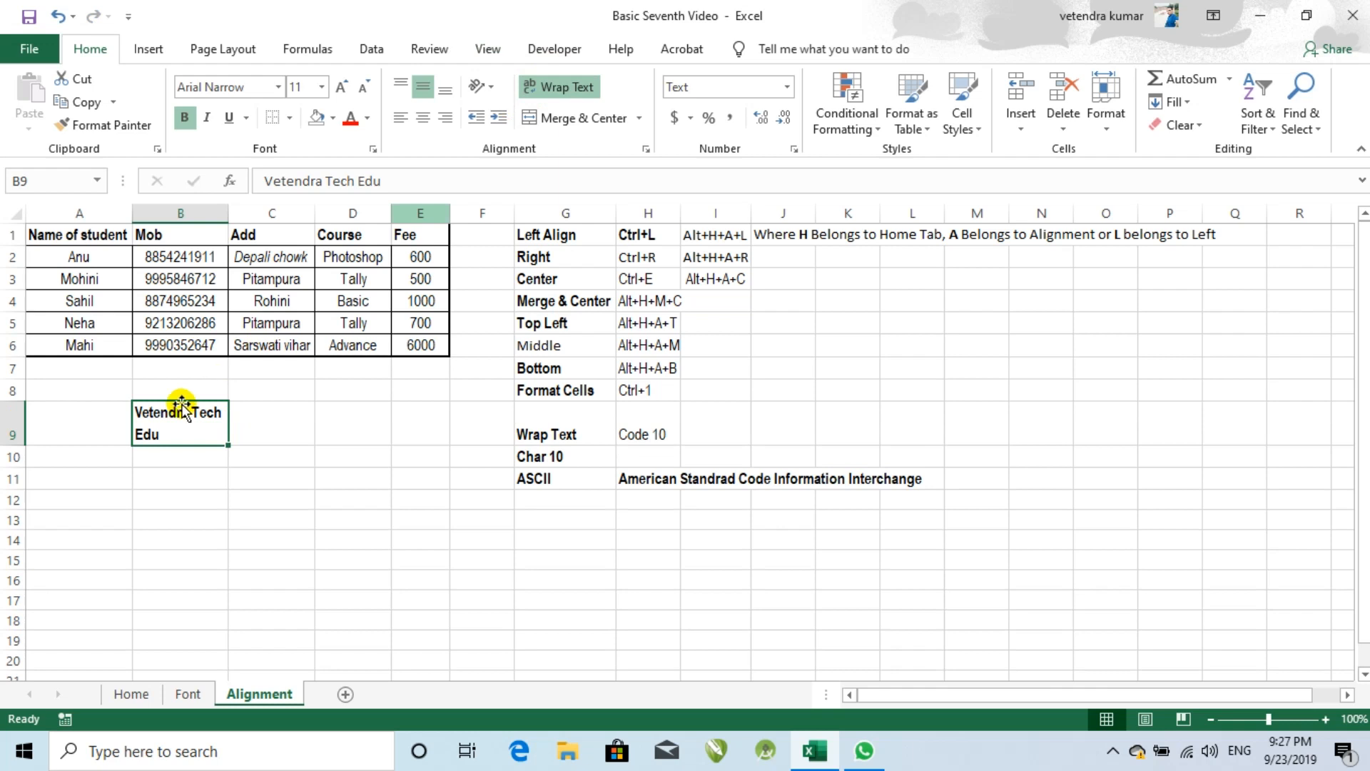
Append "ii" to the wrapped text in cell B9.
double_click(200, 422)
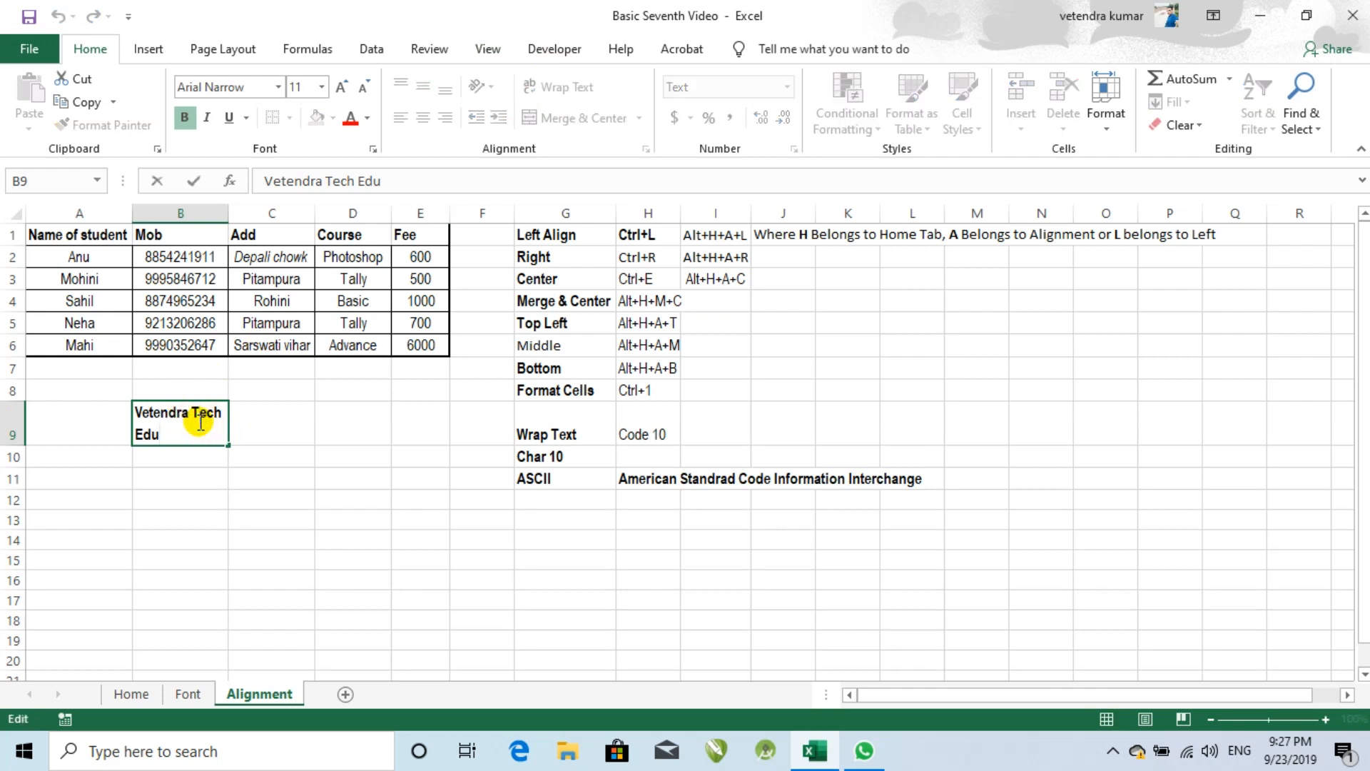
text(ii)
key(Return)
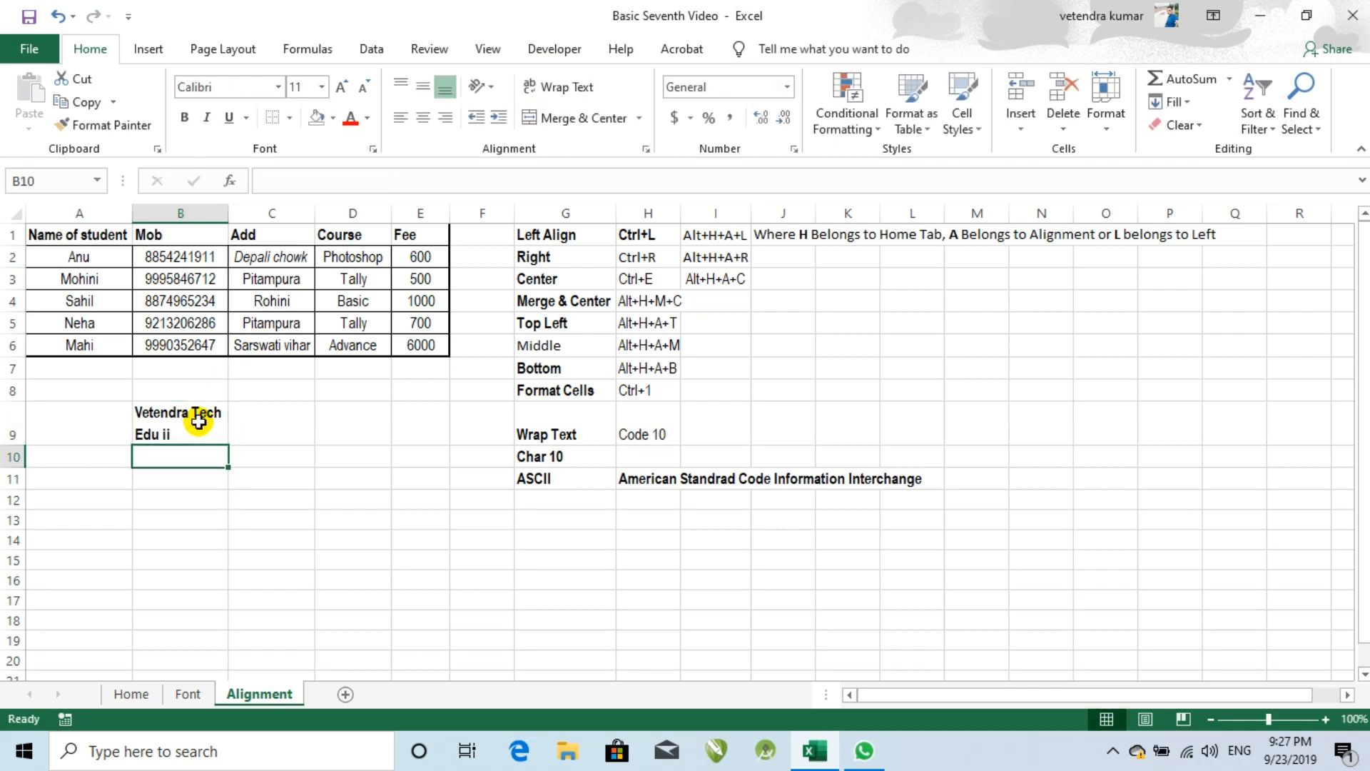
Try extending the wrapped text in cell B9 with a long run of the letter b, and undo that addition.
click(199, 421)
key(F2)
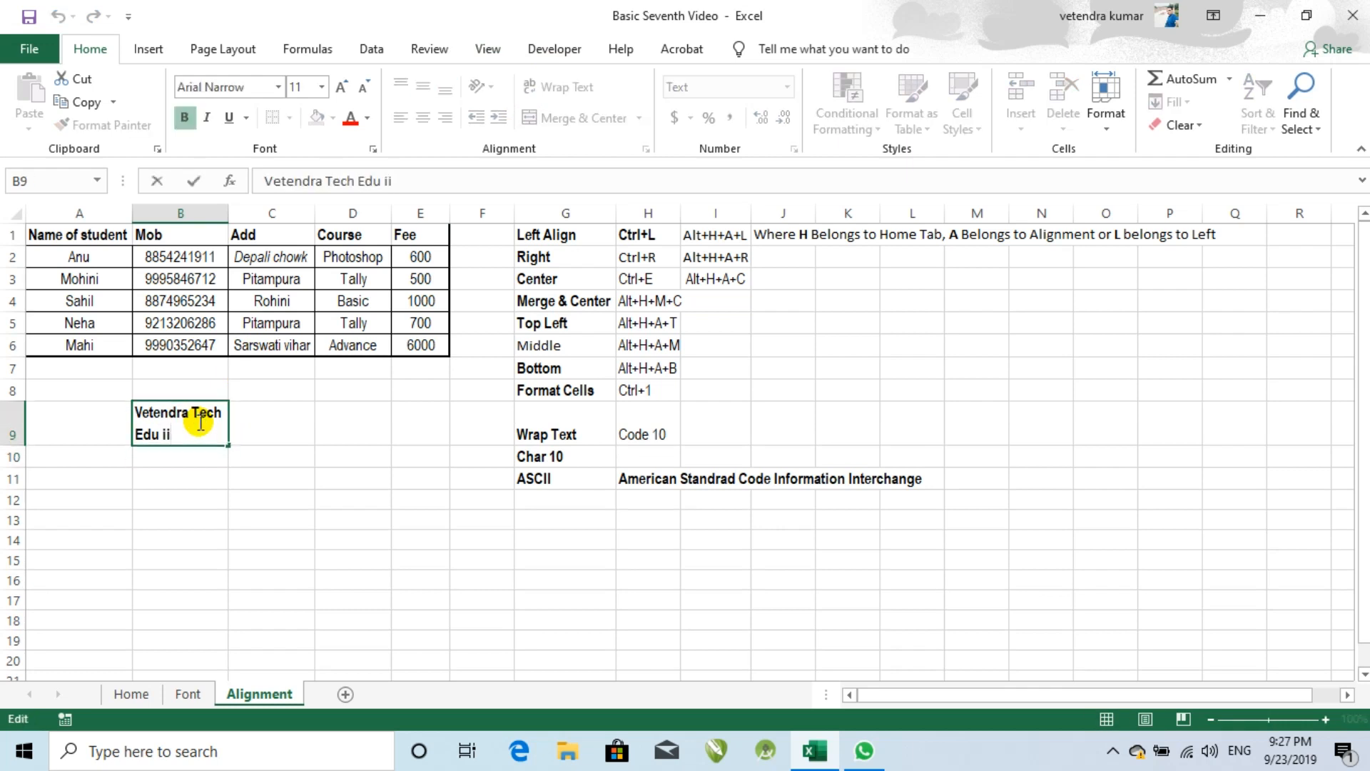
text(bbbbbbb)
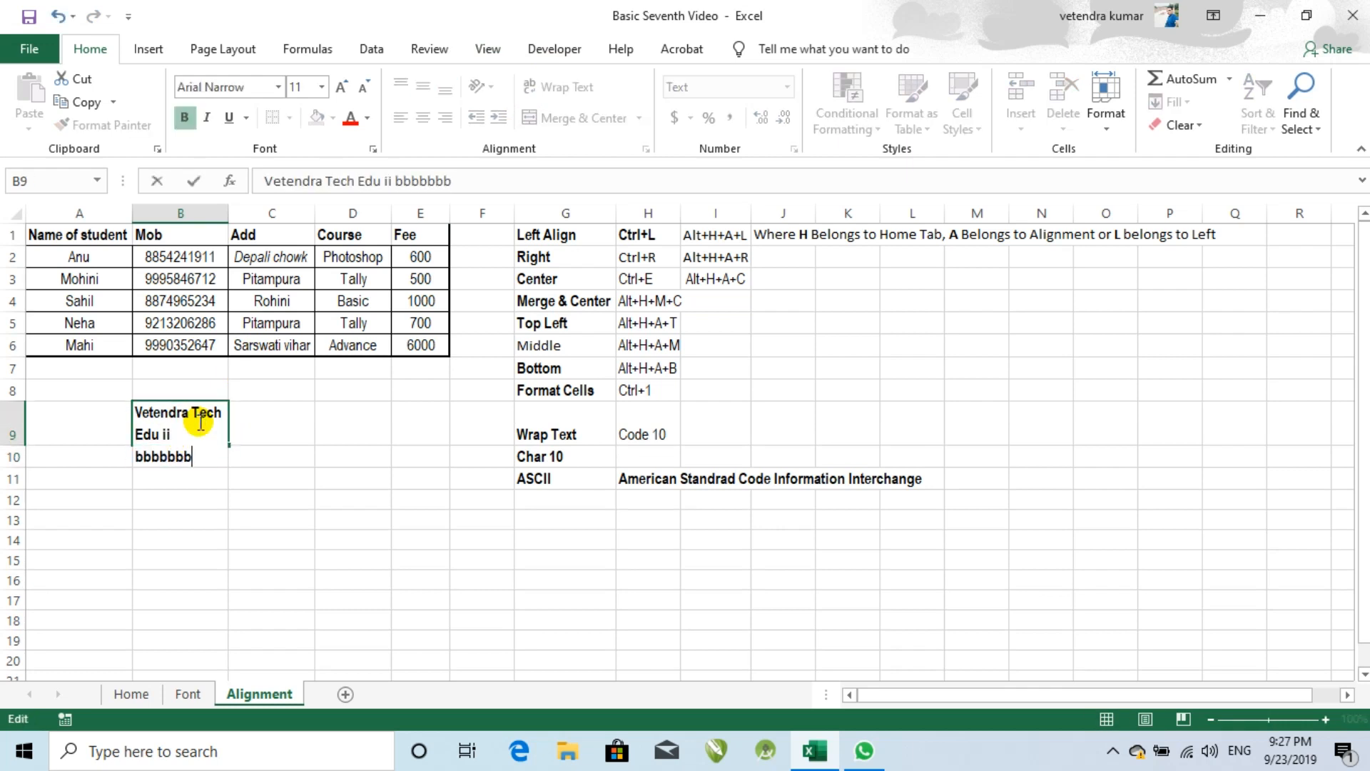
text(bbbbbbbbbbbbb)
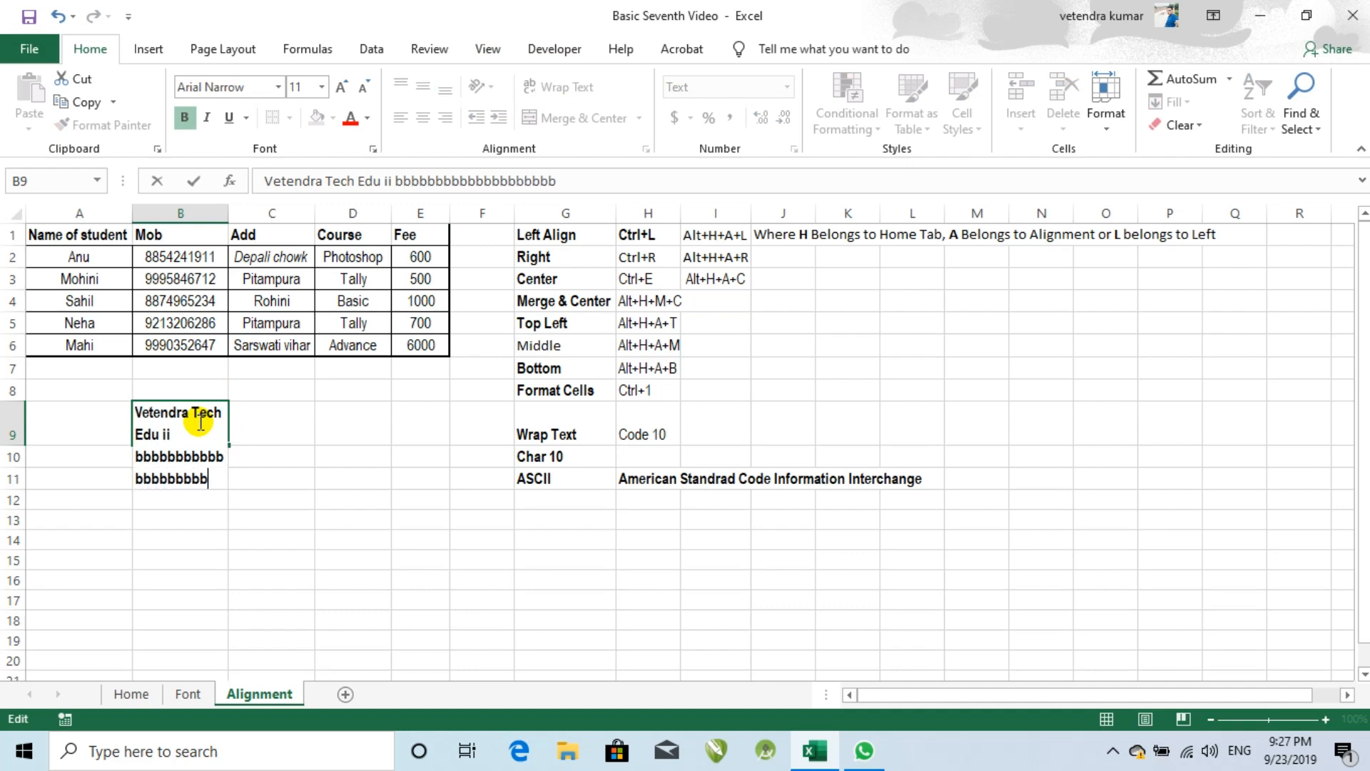
key(ctrl+z)
key(ctrl+y)
key(ctrl+z)
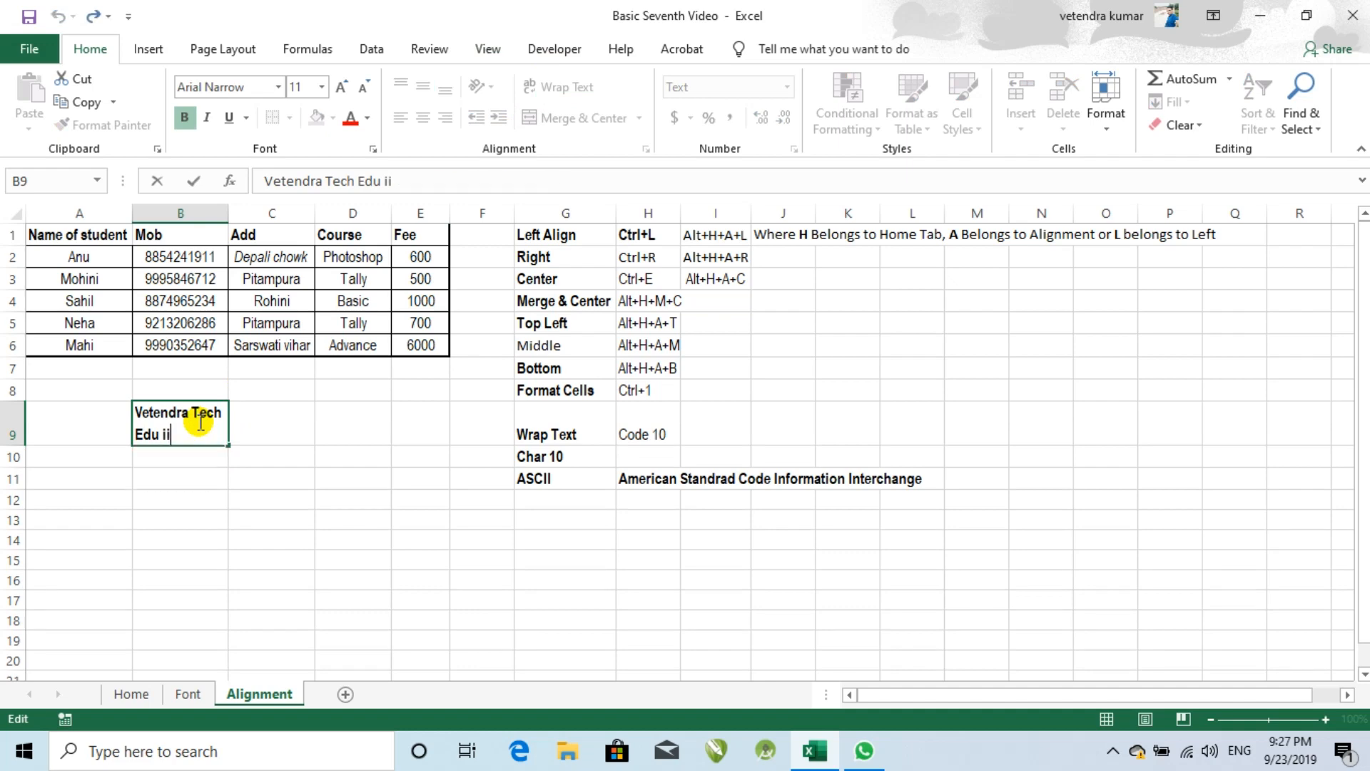
Remove the trailing "ii" from the text in cell B9.
key(BackSpace)
key(BackSpace)
key(Return)
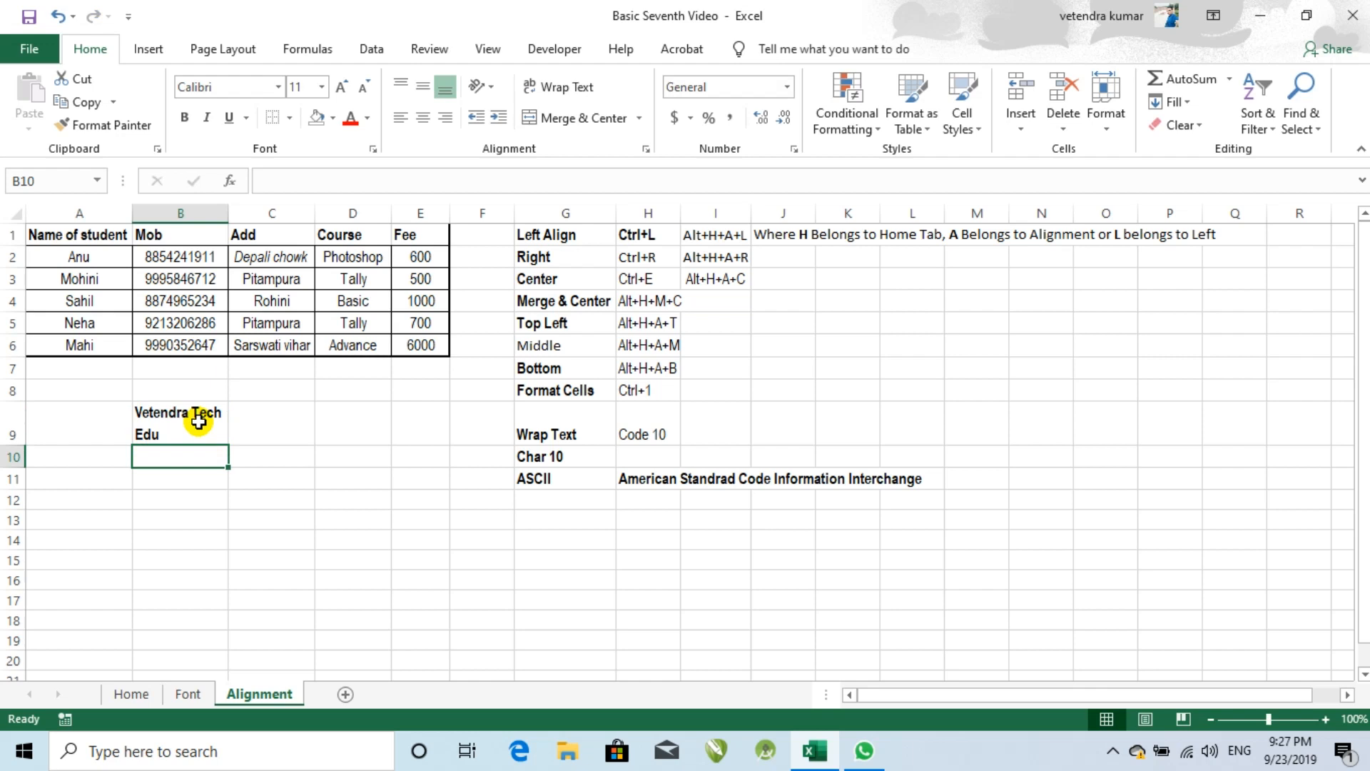
Turn off text wrapping for cell B9.
click(193, 423)
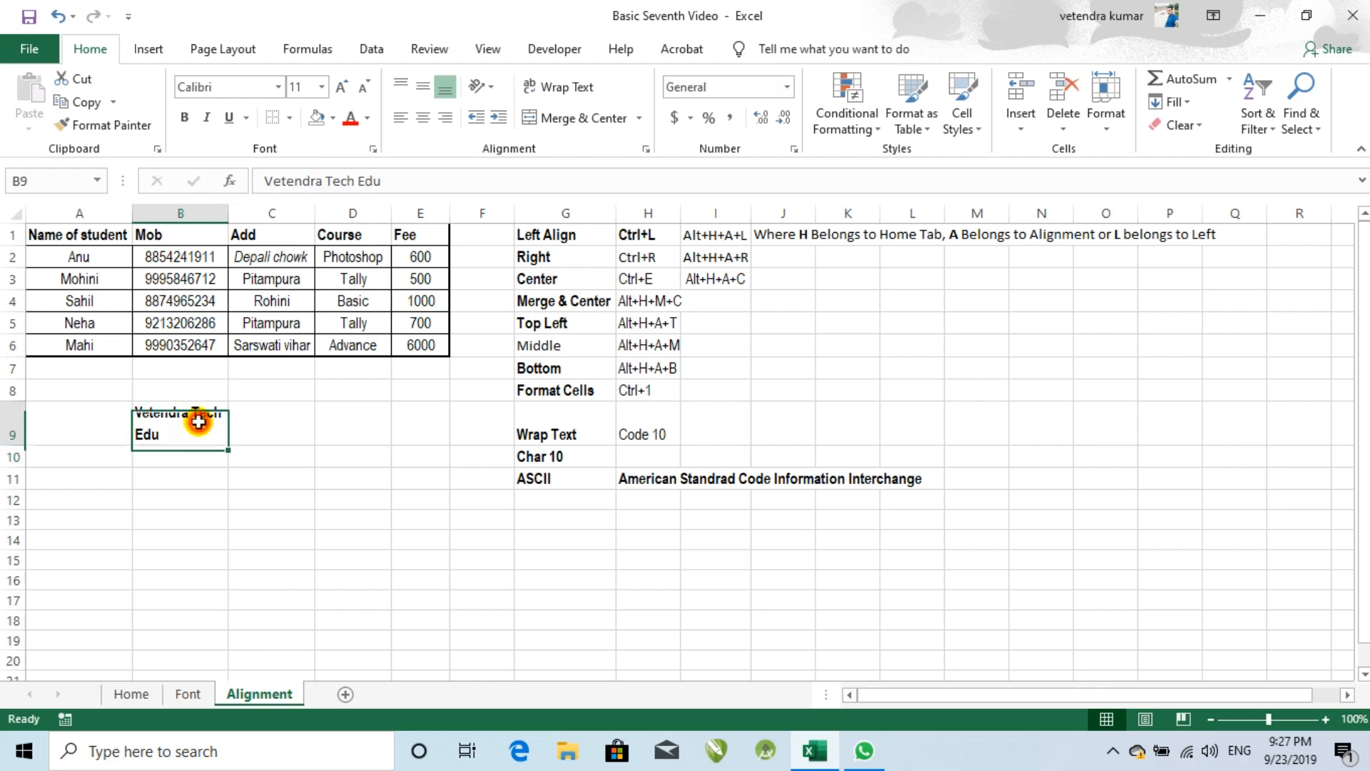
click(546, 93)
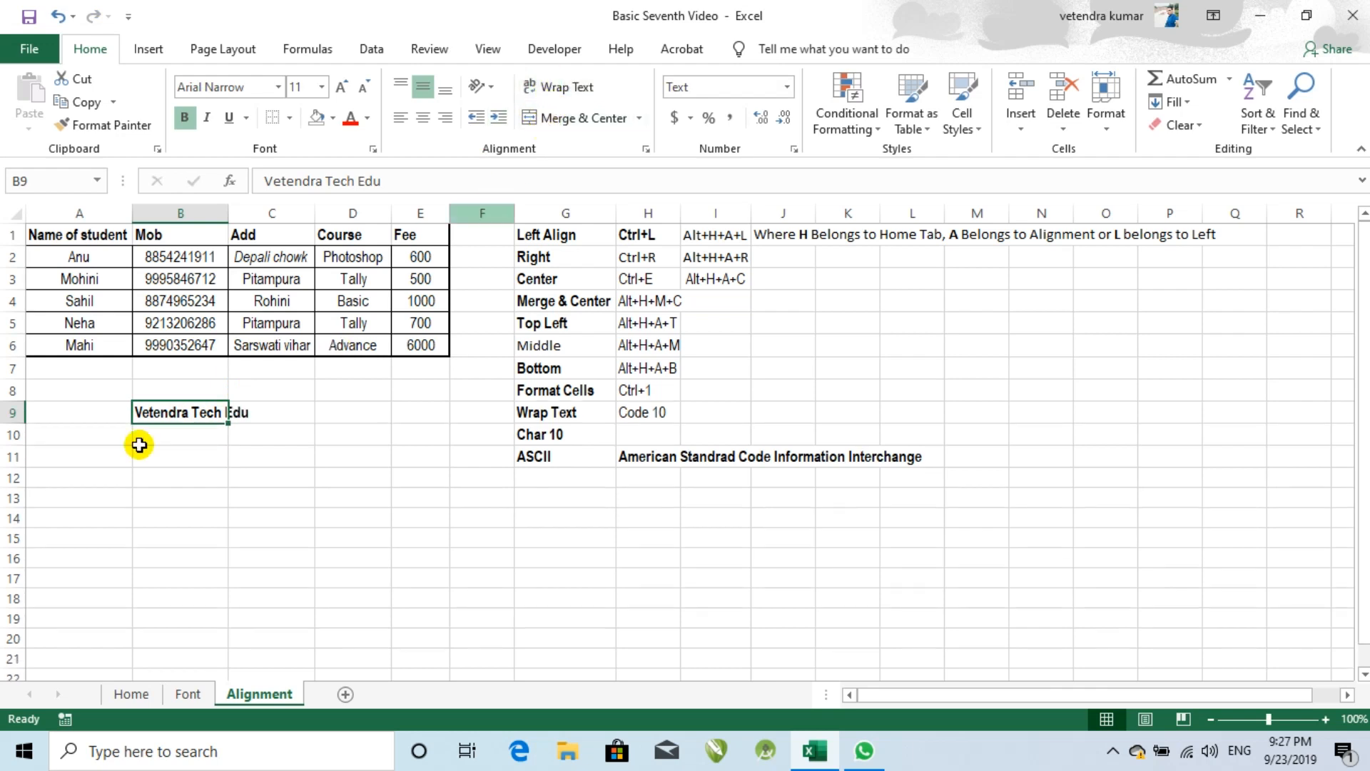
key(shift+Right)
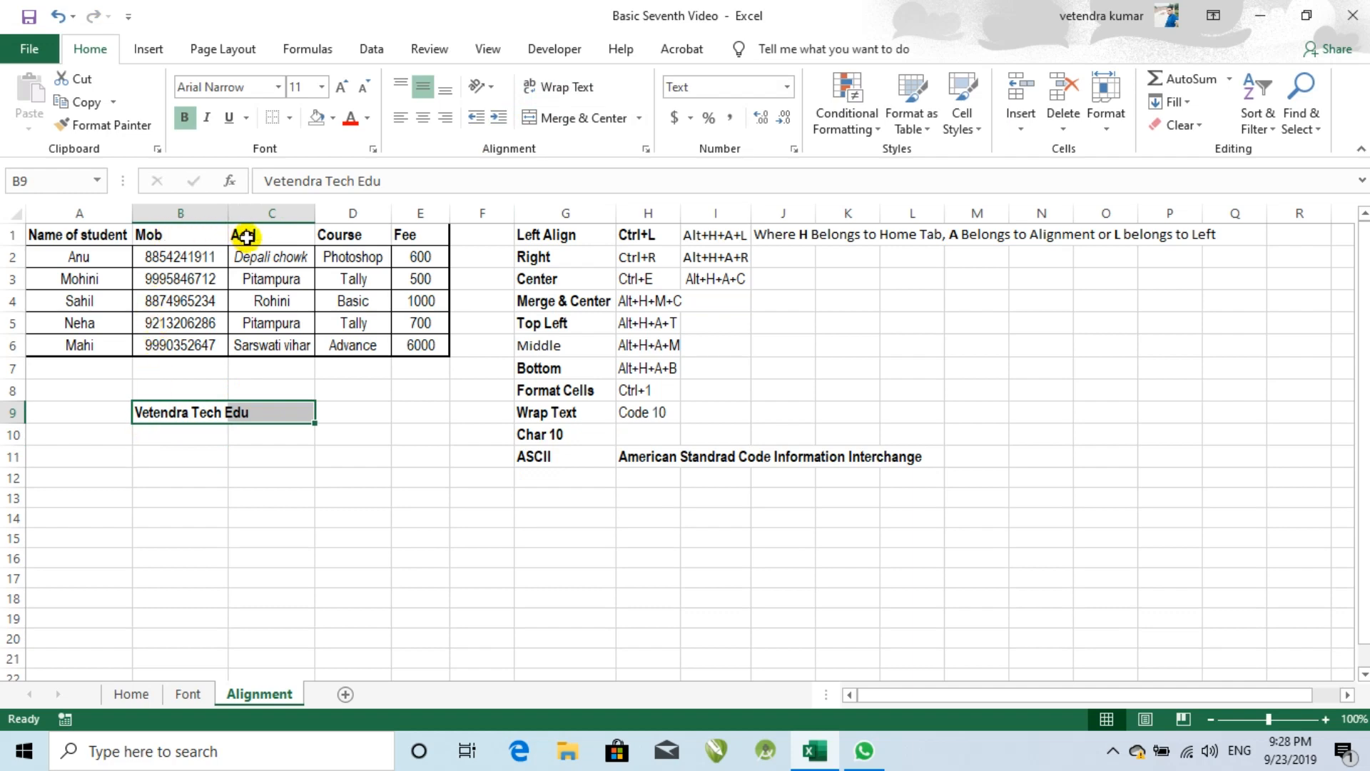
click(179, 234)
click(233, 232)
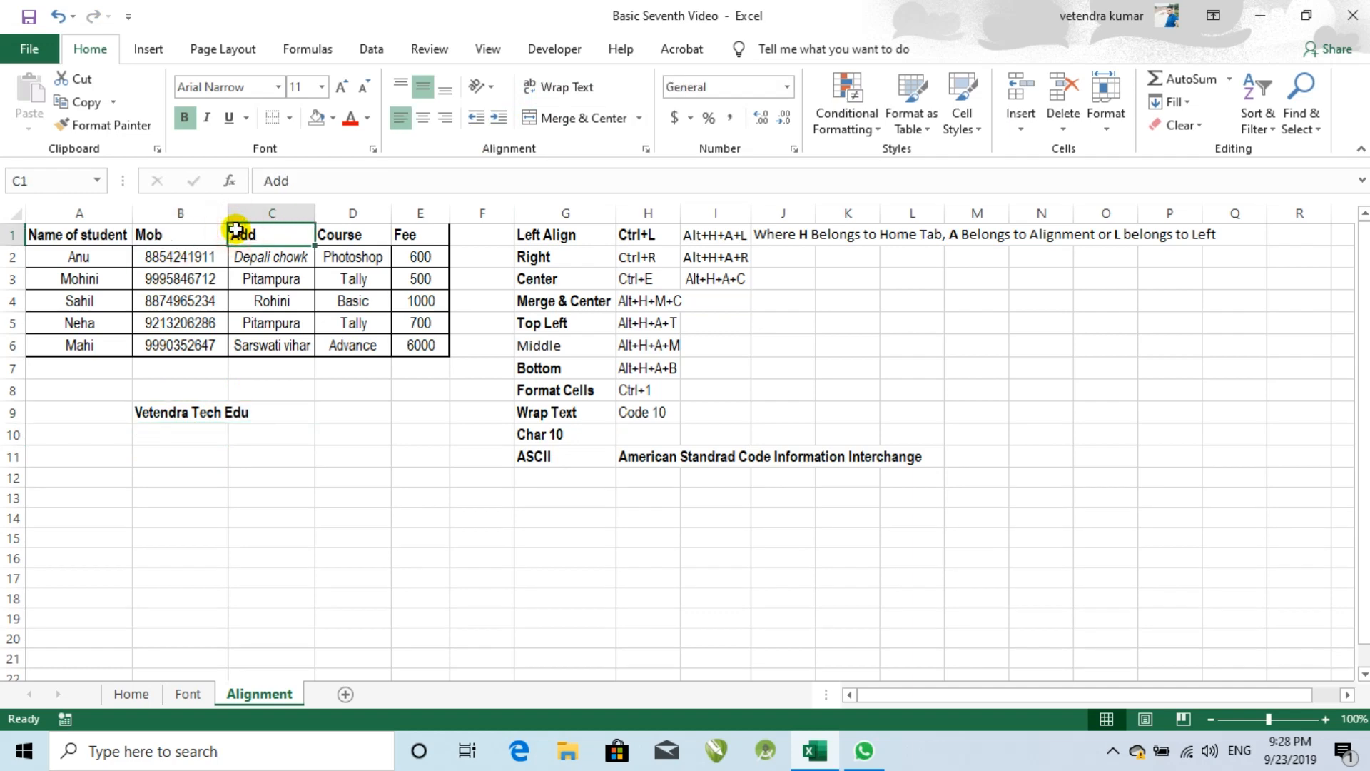
click(159, 410)
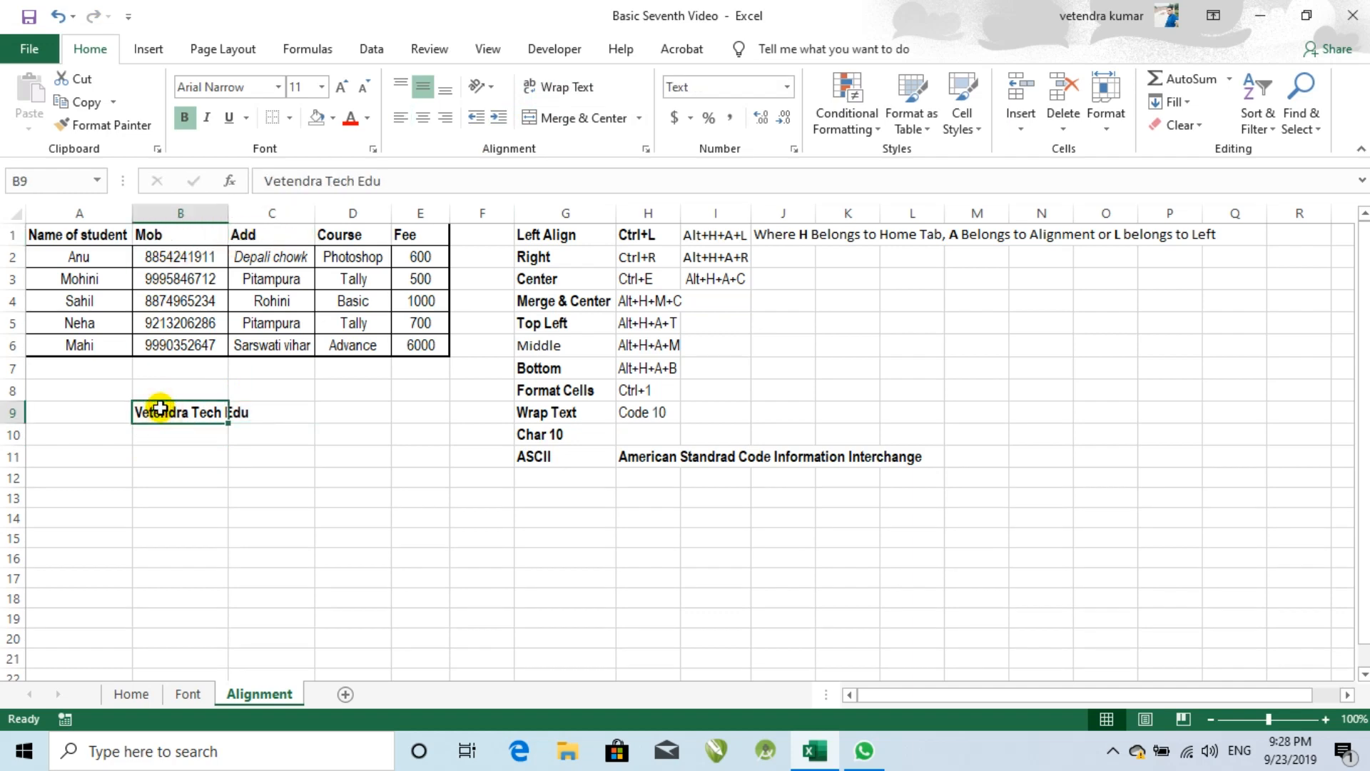
click(264, 414)
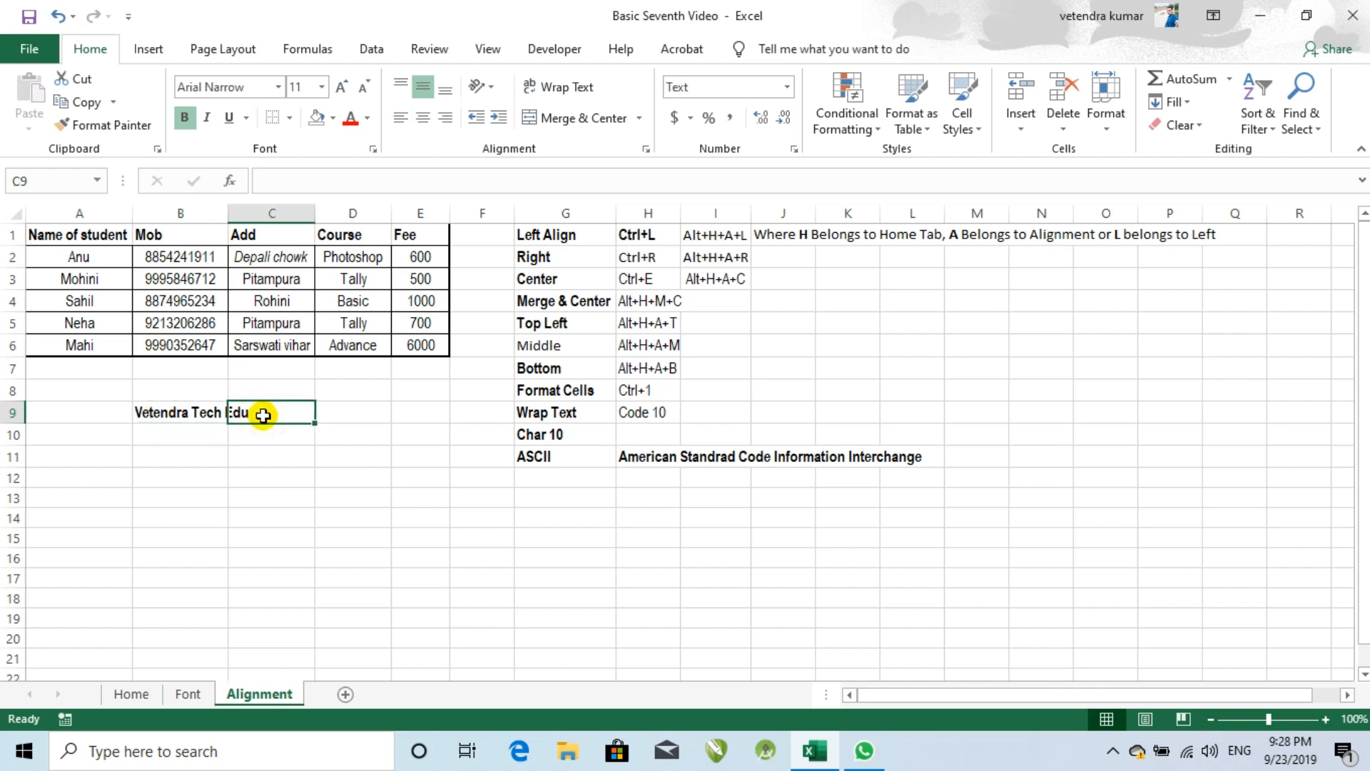
Try merging and centering cells B9:C9, and undo the merge.
click(177, 422)
key(shift+Right)
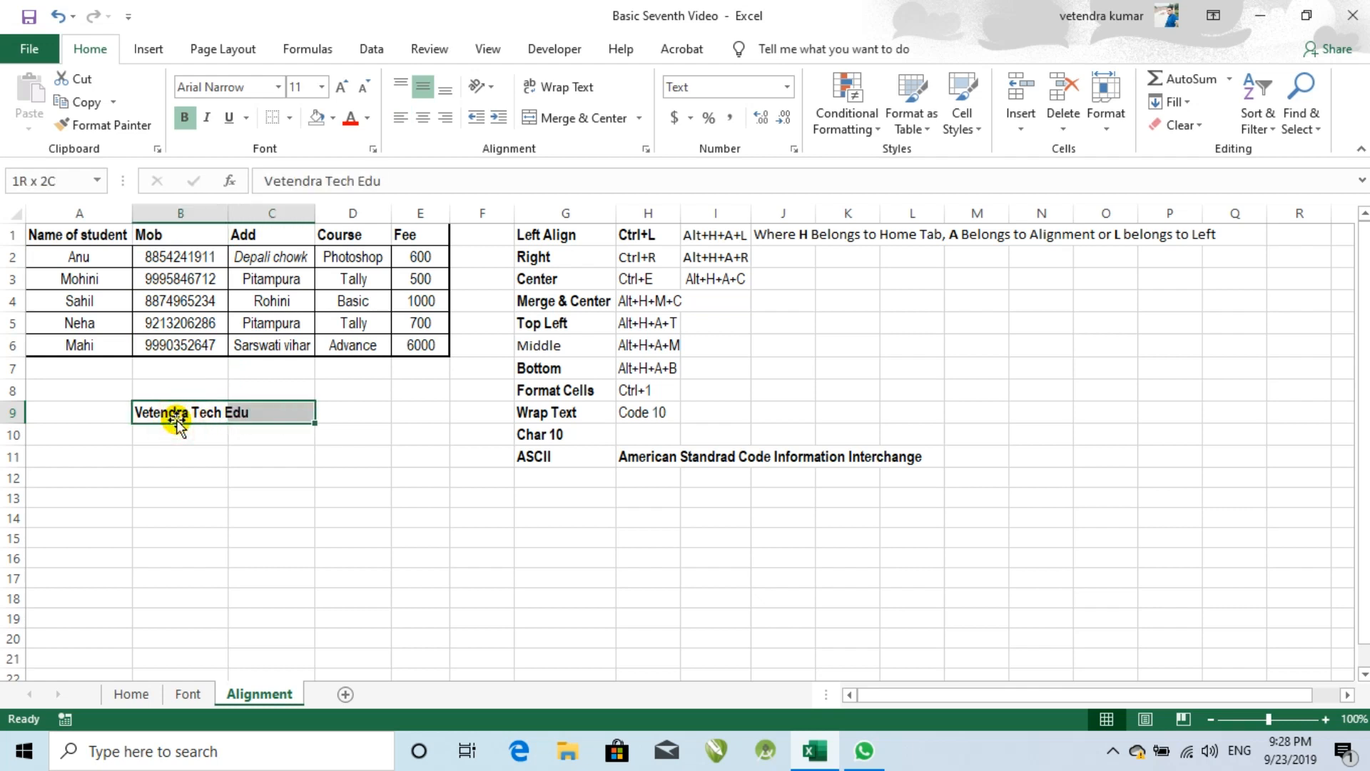
key(alt+h)
key(m)
key(c)
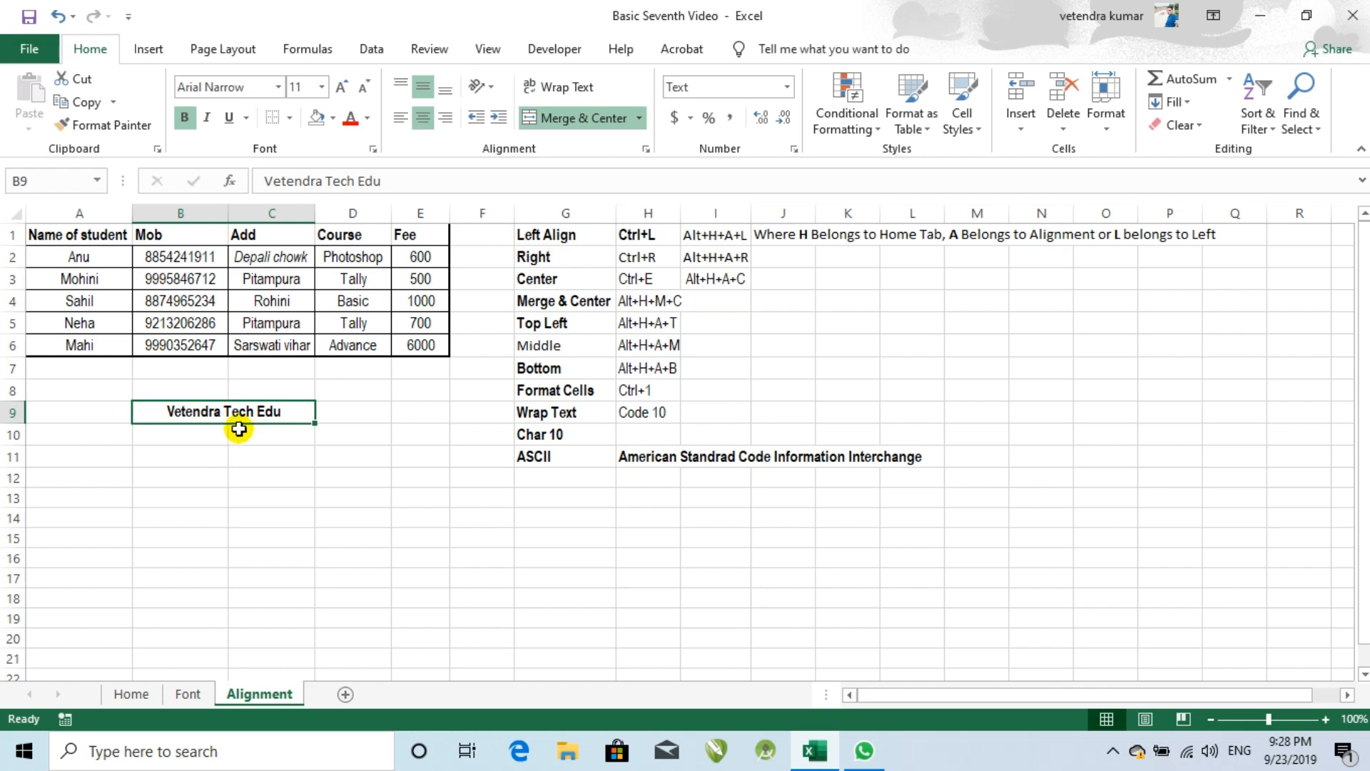
key(ctrl+z)
Apply all borders to cells B9:C9.
key(alt+h)
key(b)
key(a)
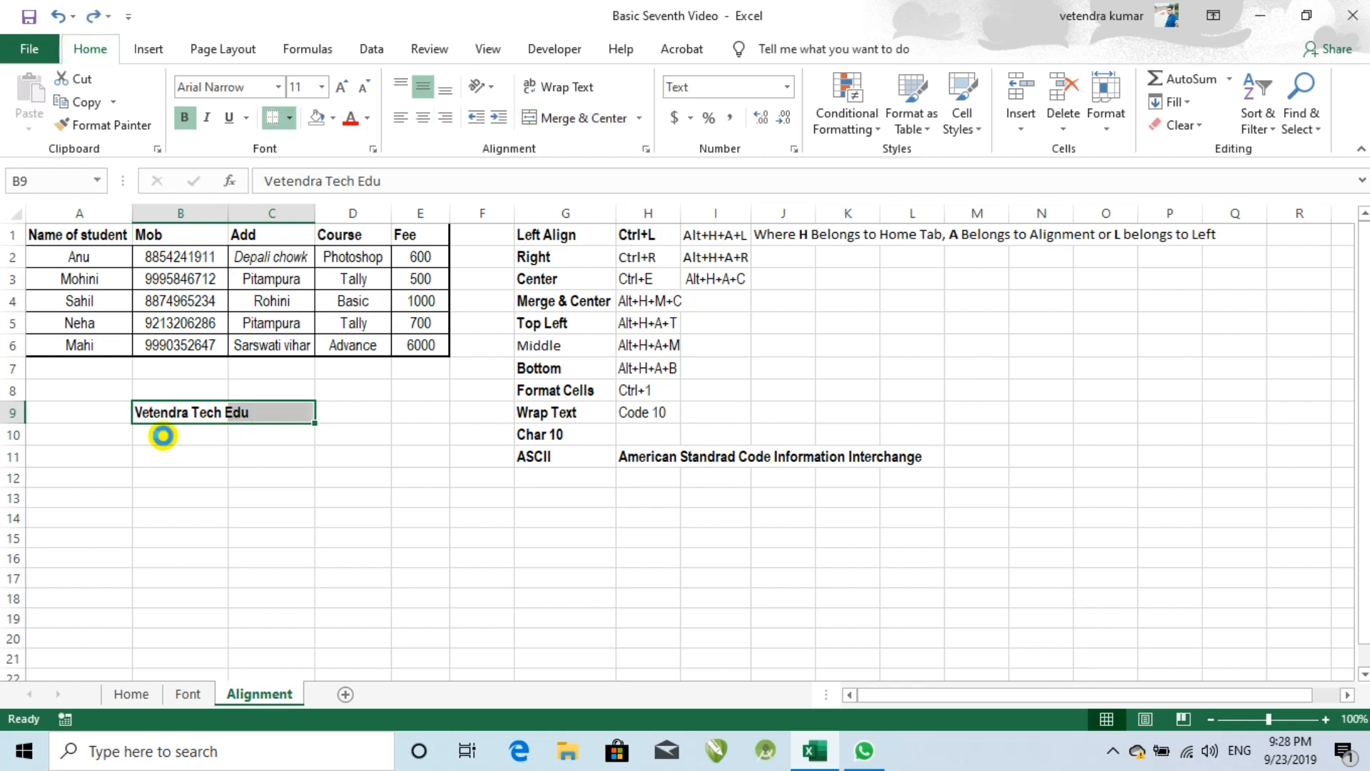
key(Down)
key(Down)
key(Up)
key(Up)
key(Right)
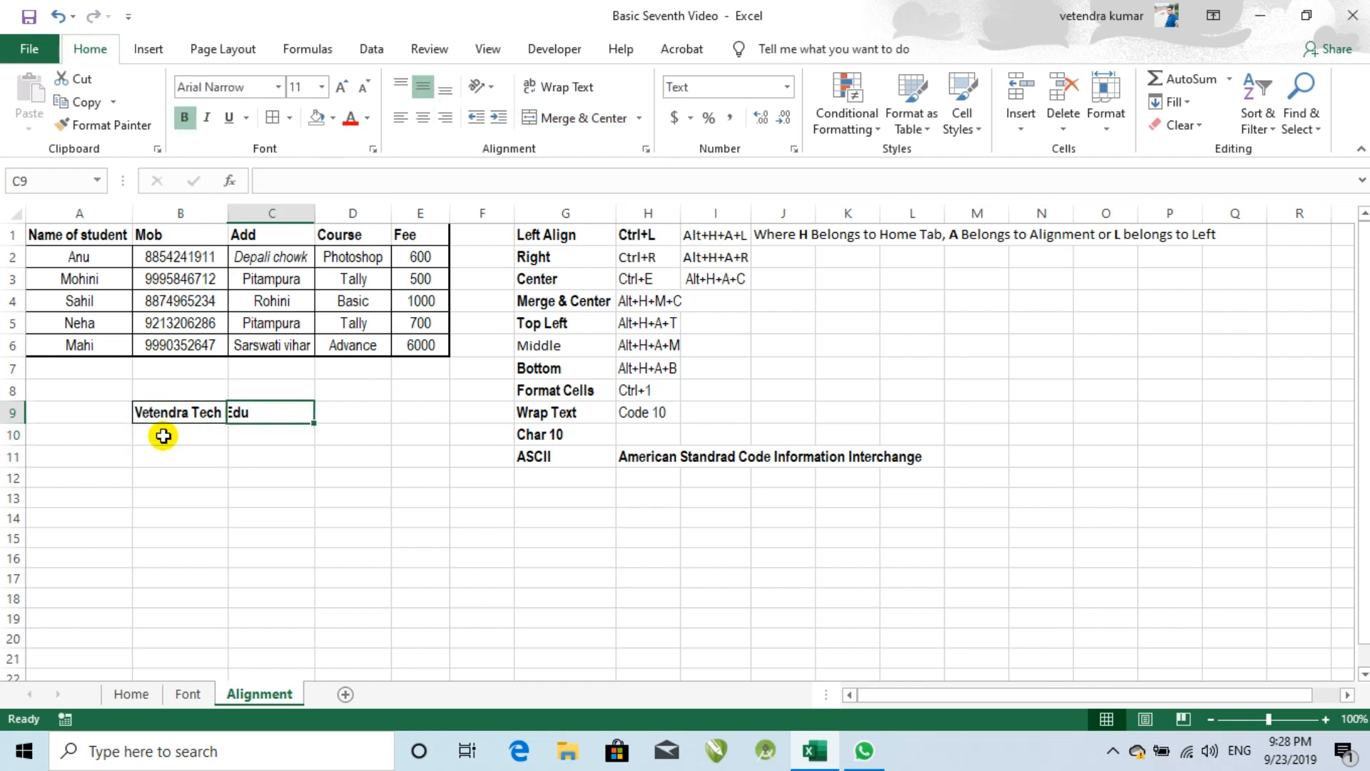
key(Left)
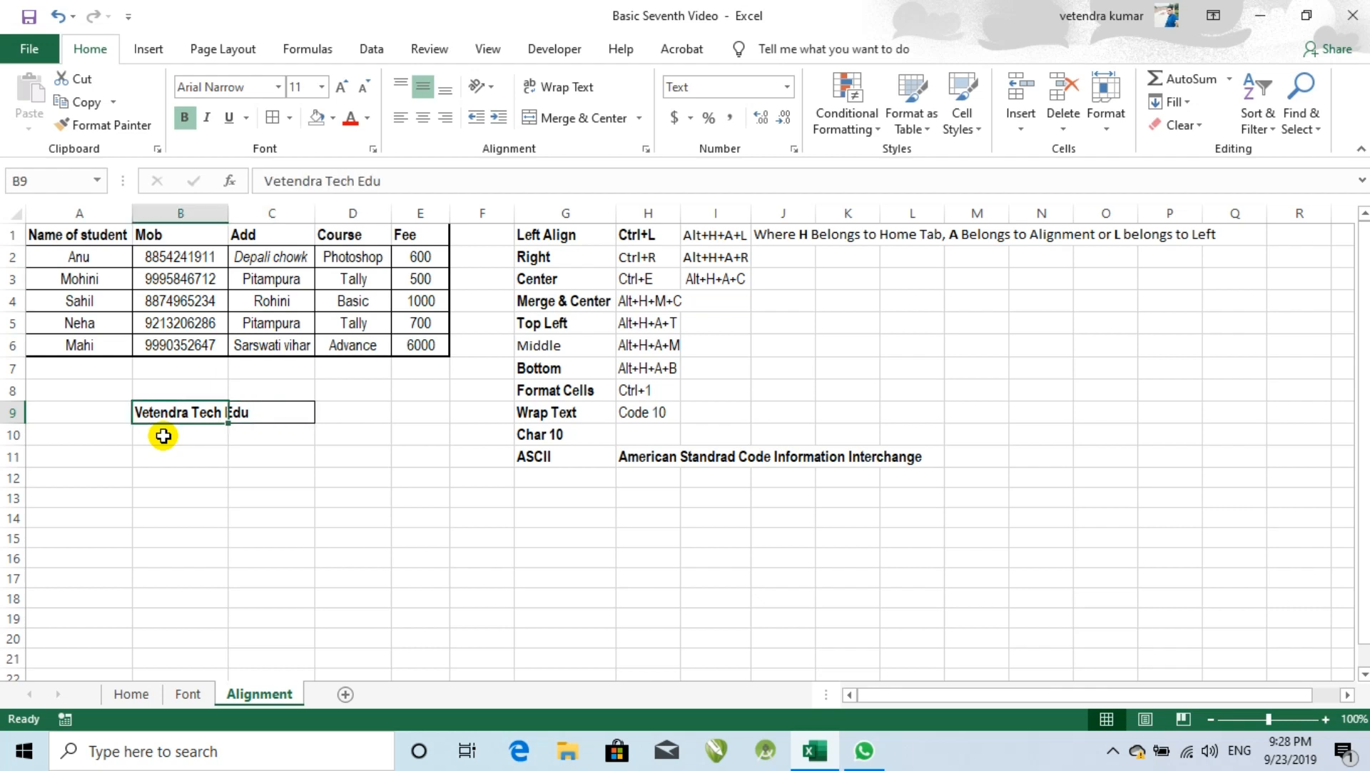
Autofit the width of column B to its contents.
double_click(229, 213)
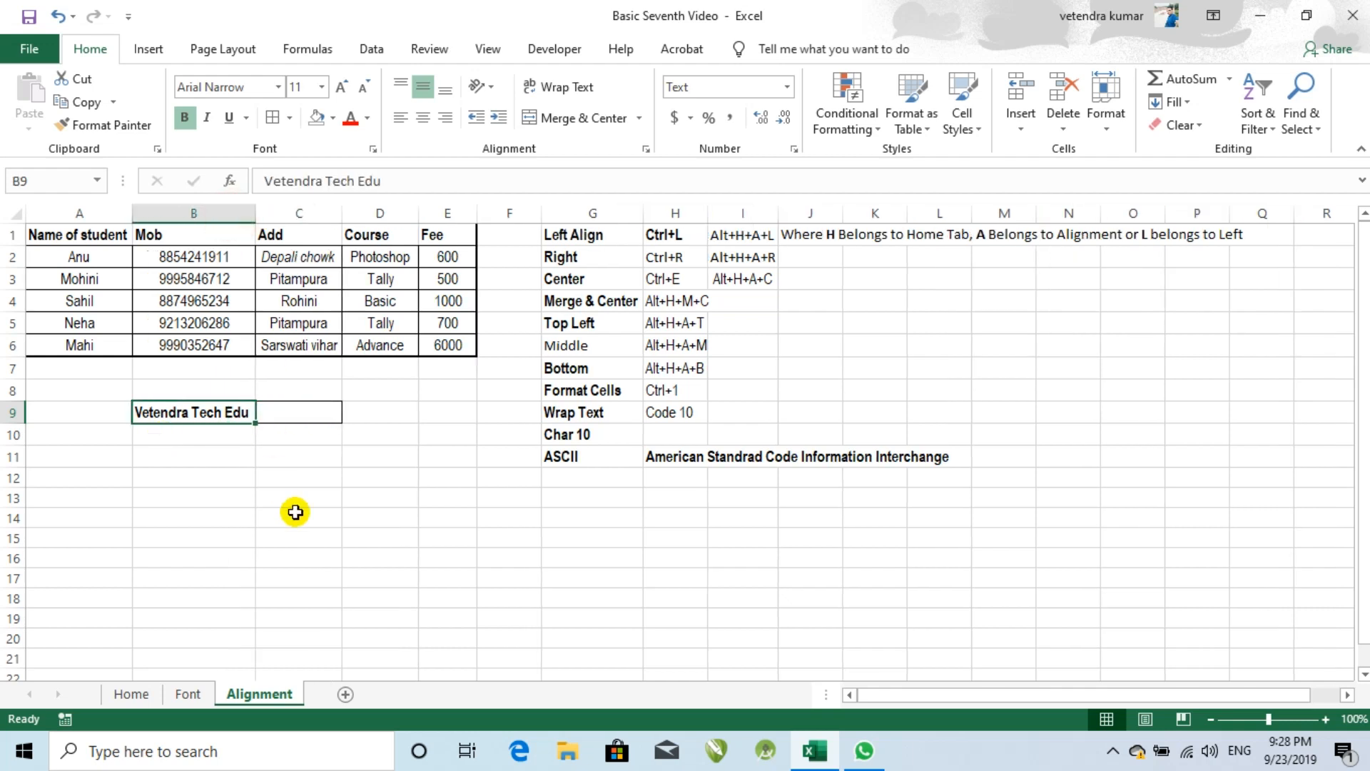
key(Right)
key(Down)
key(Left)
key(Left)
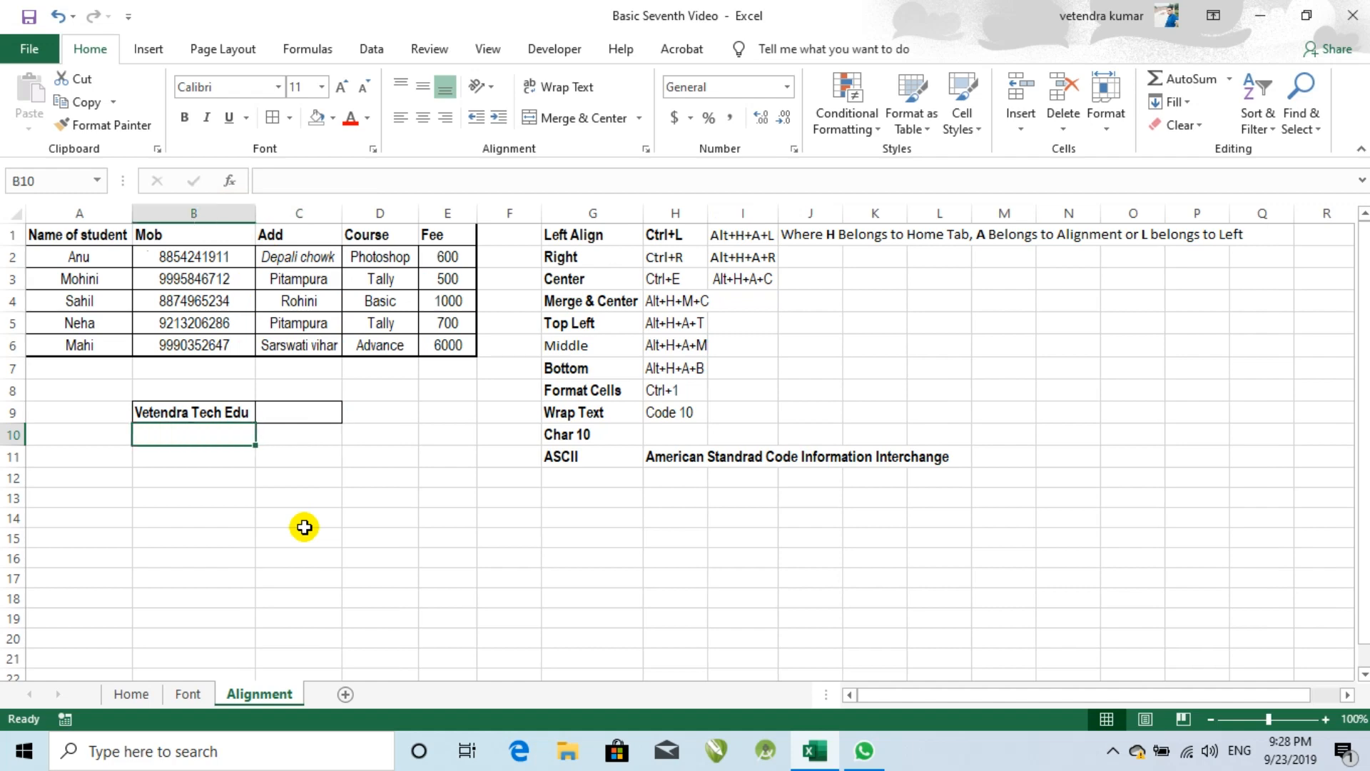
key(Up)
key(Right)
key(Right)
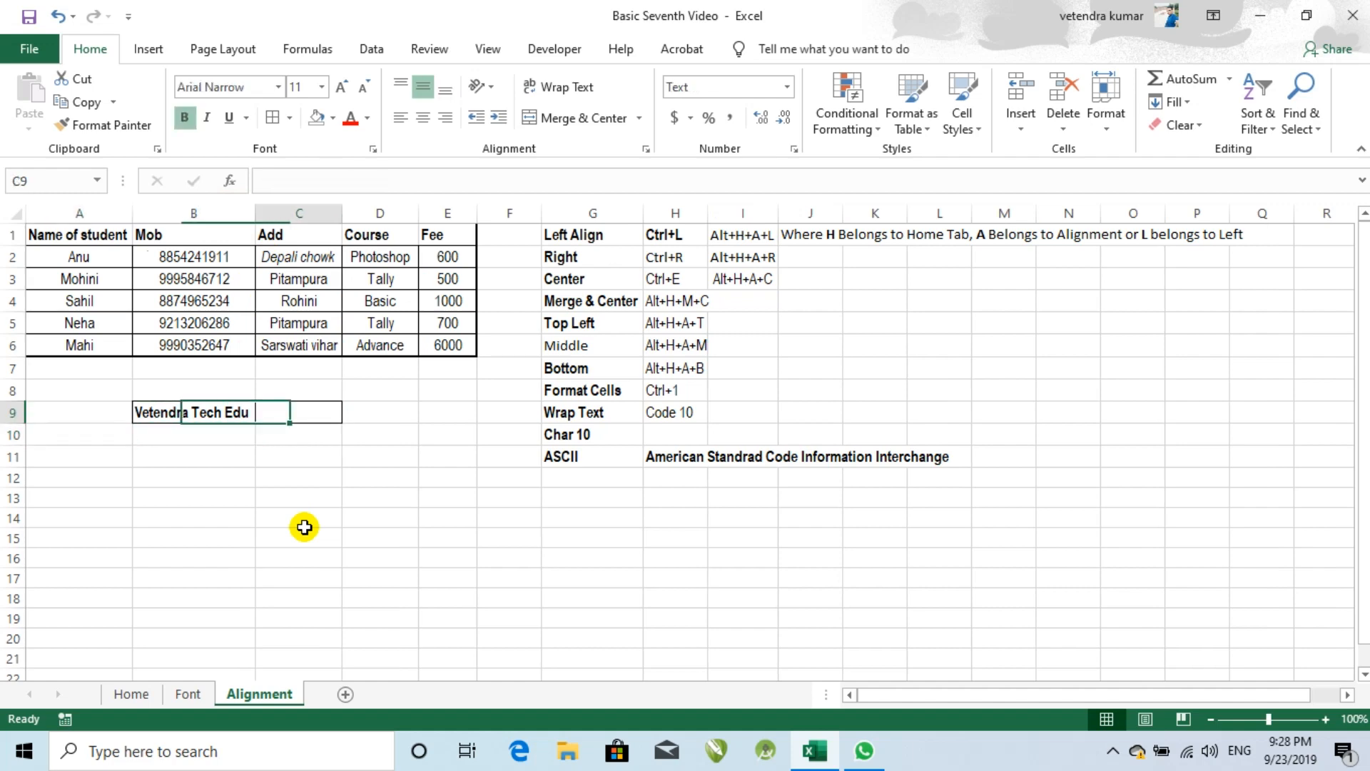
Merge and center the bordered cells B9:C9.
key(Left)
key(shift+Right)
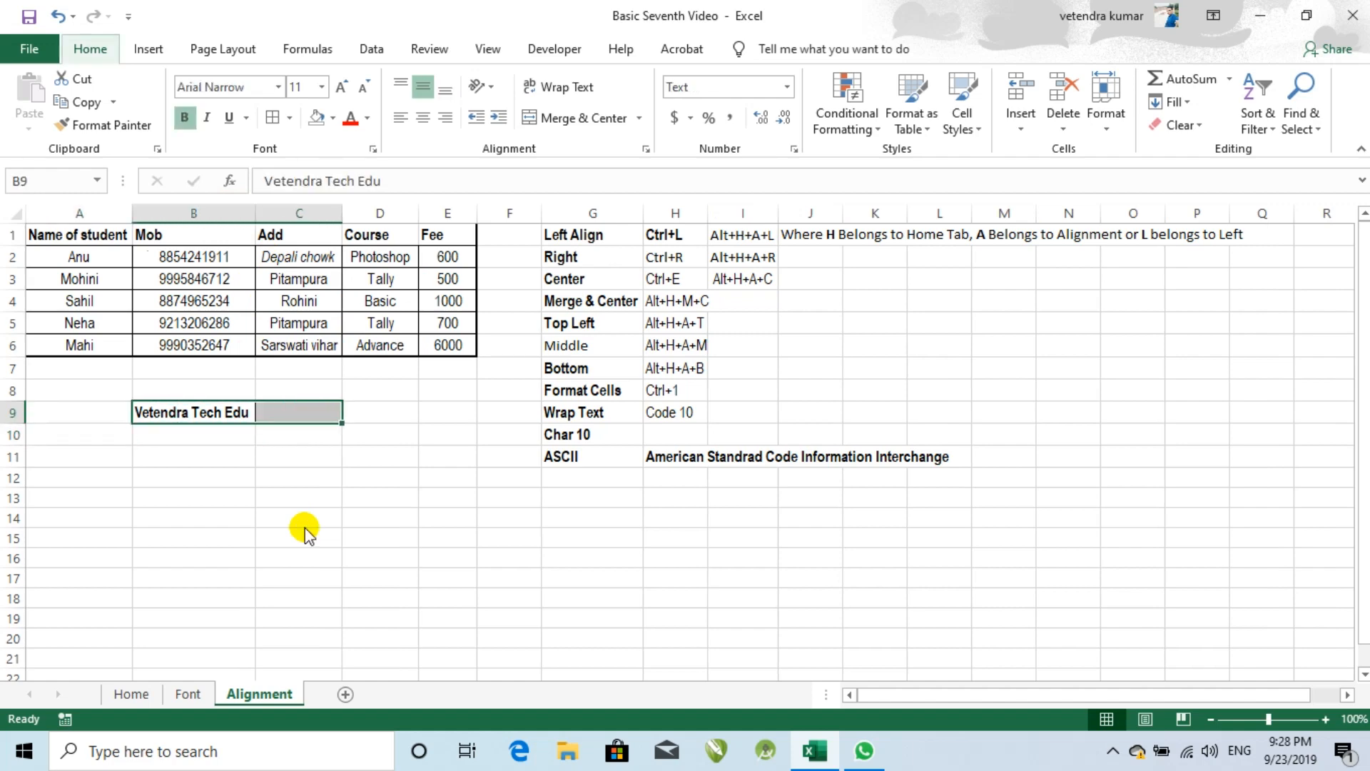
key(alt+h)
key(m)
key(c)
key(Down)
key(Down)
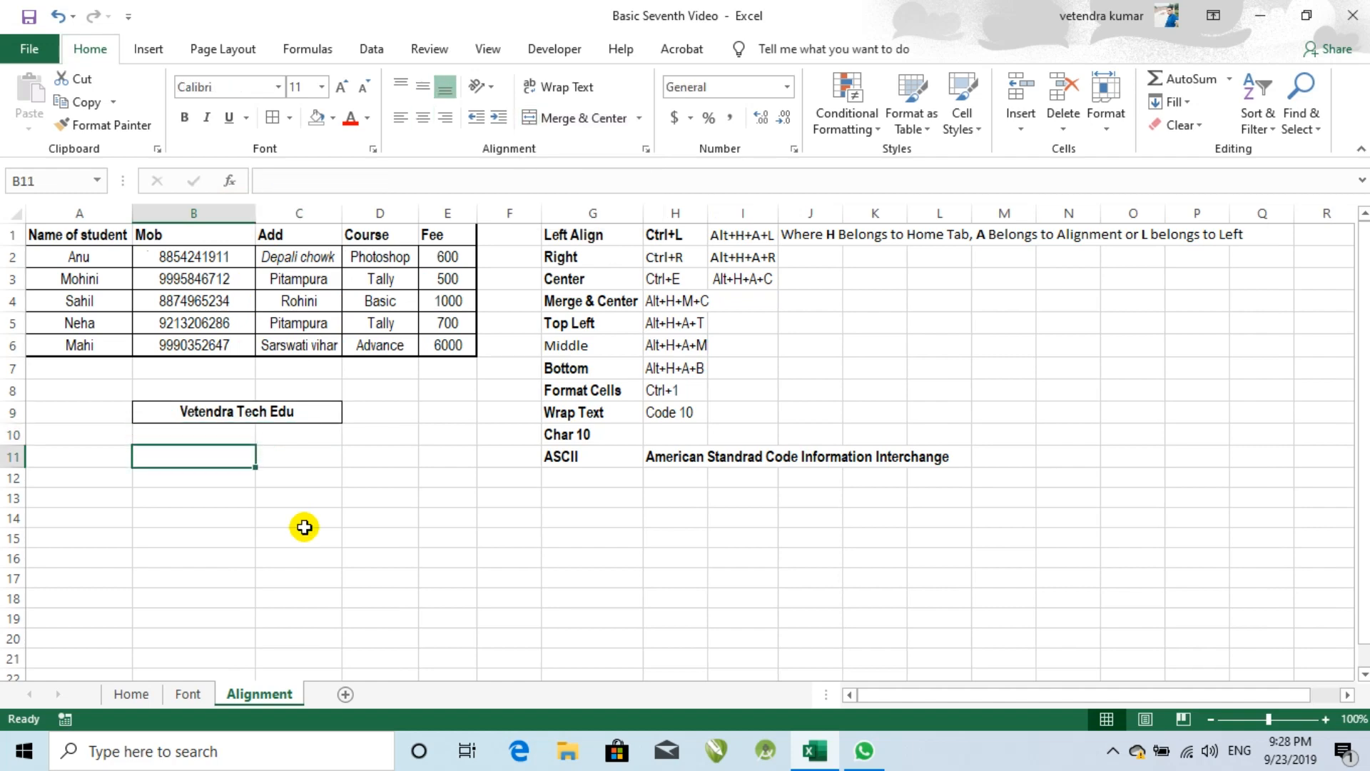
Align the text of the merged cell B9:C9 to the bottom vertically and to the left horizontally.
click(237, 415)
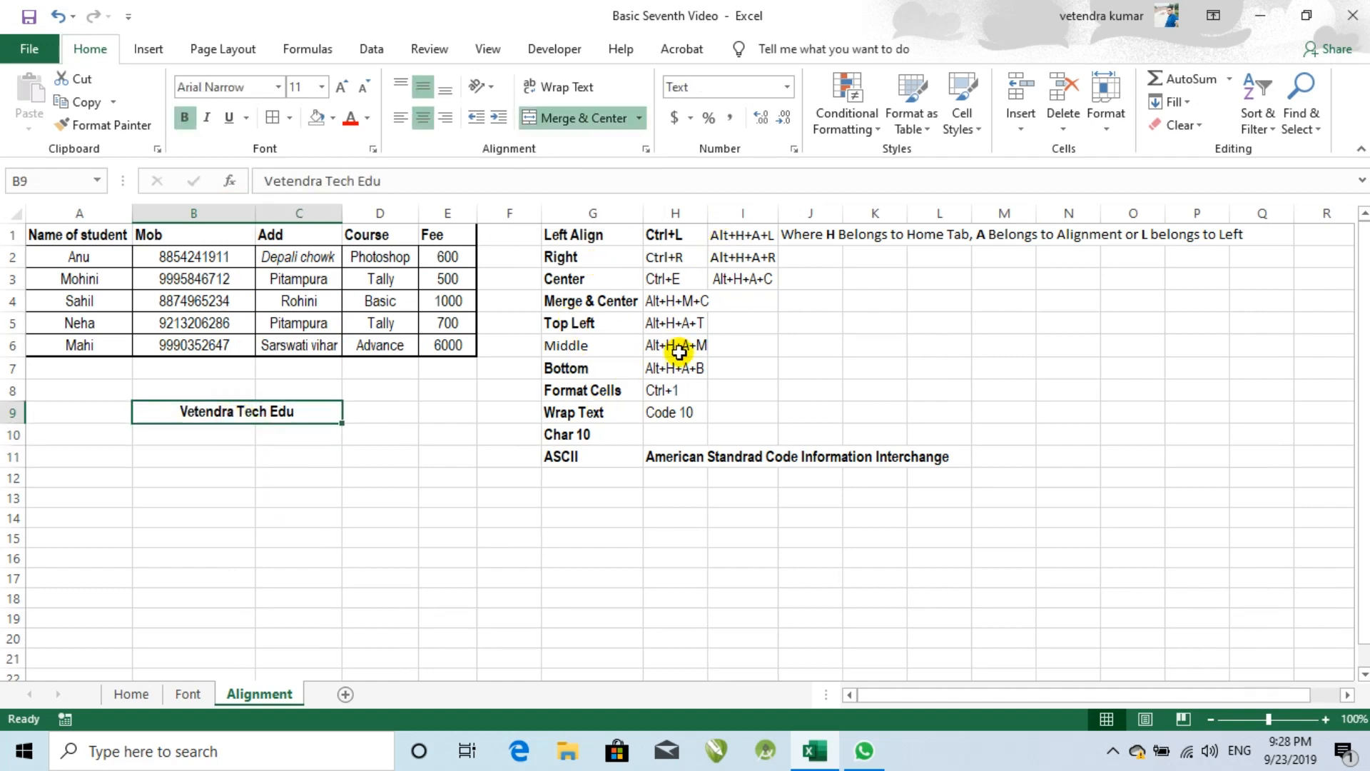
key(alt+h)
key(a)
key(b)
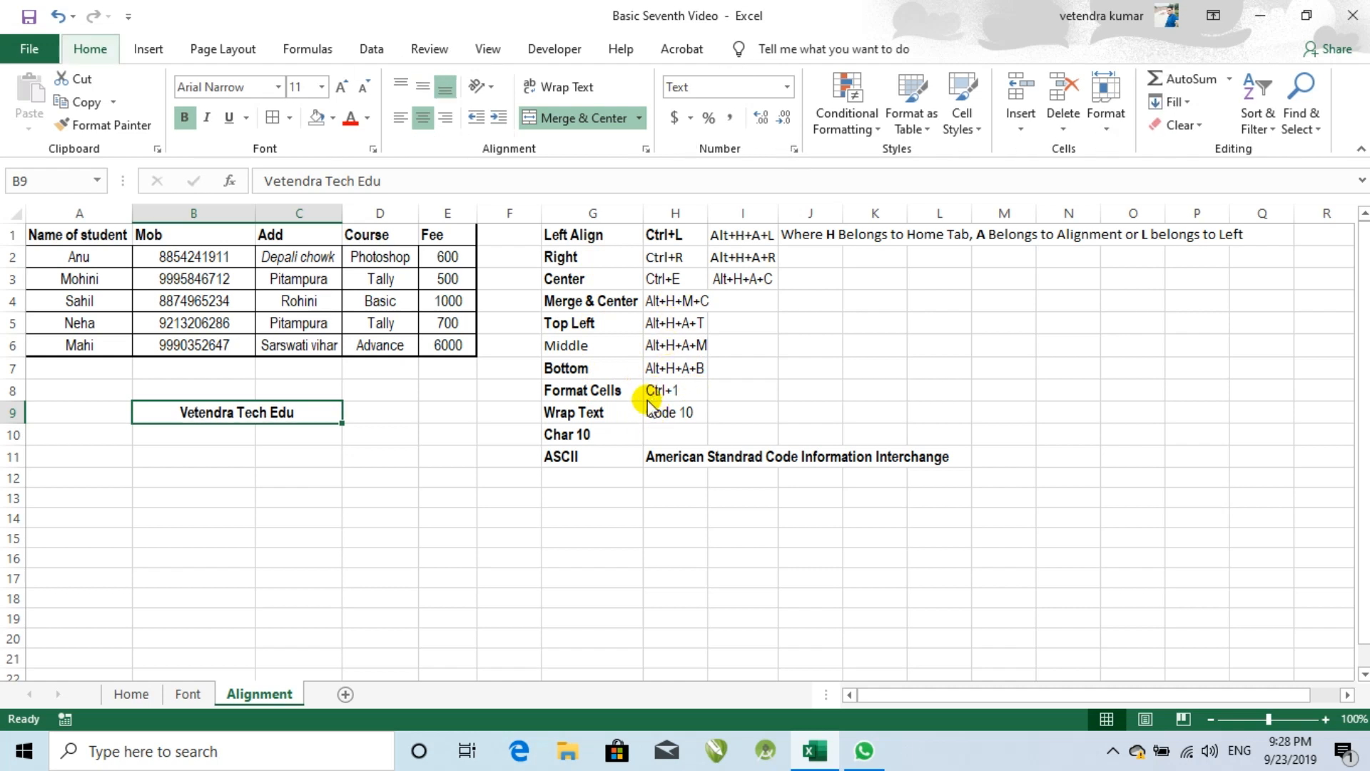
key(alt+h)
key(a)
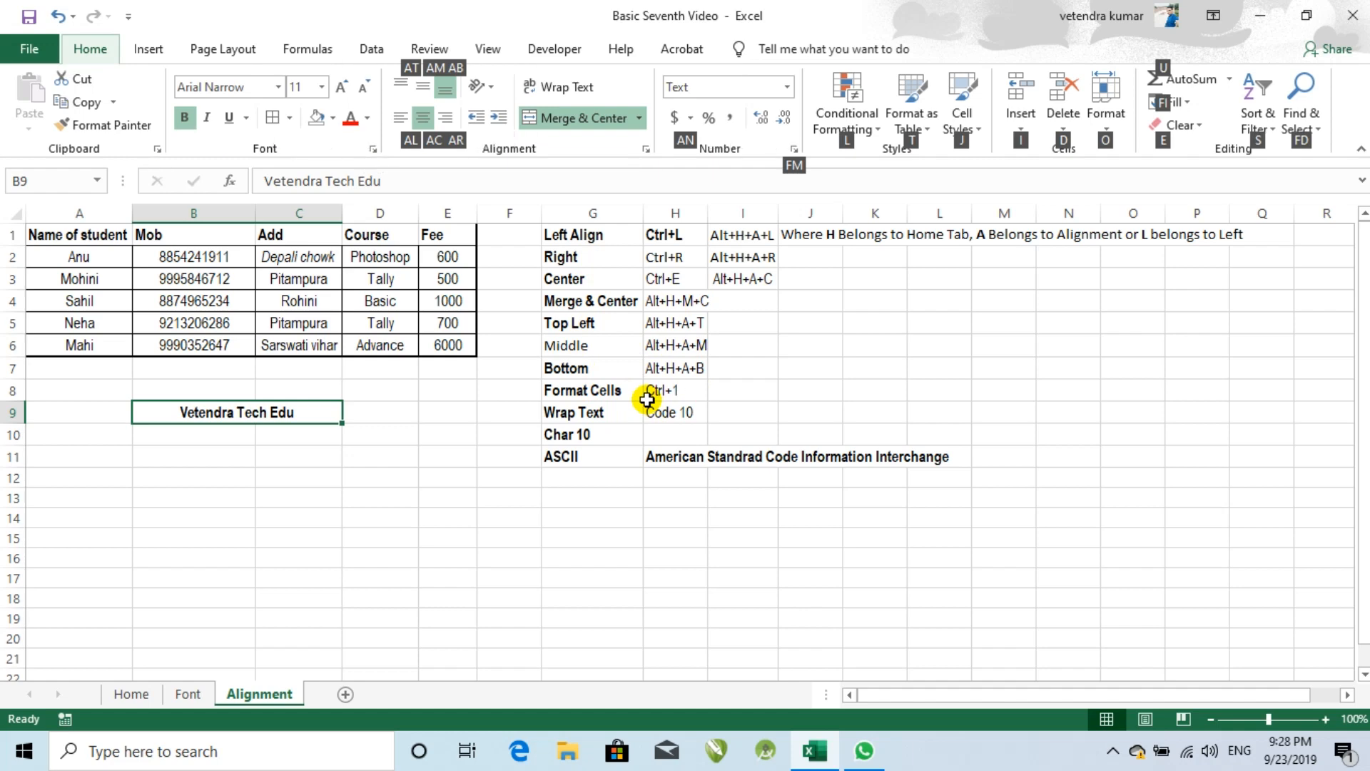
key(l)
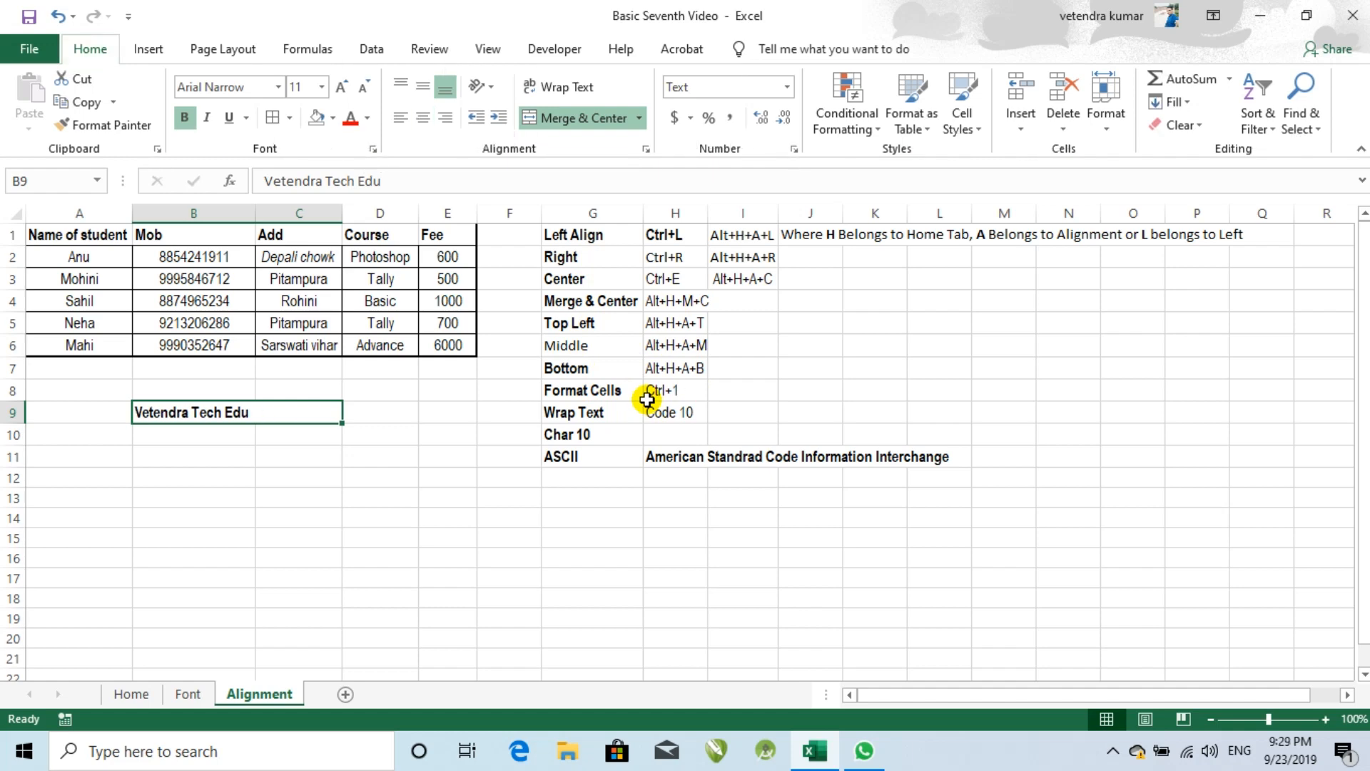
Center the text of the merged cell B9:C9 horizontally and middle-align it vertically.
key(alt+h)
key(a)
key(c)
key(alt+h)
key(a)
key(m)
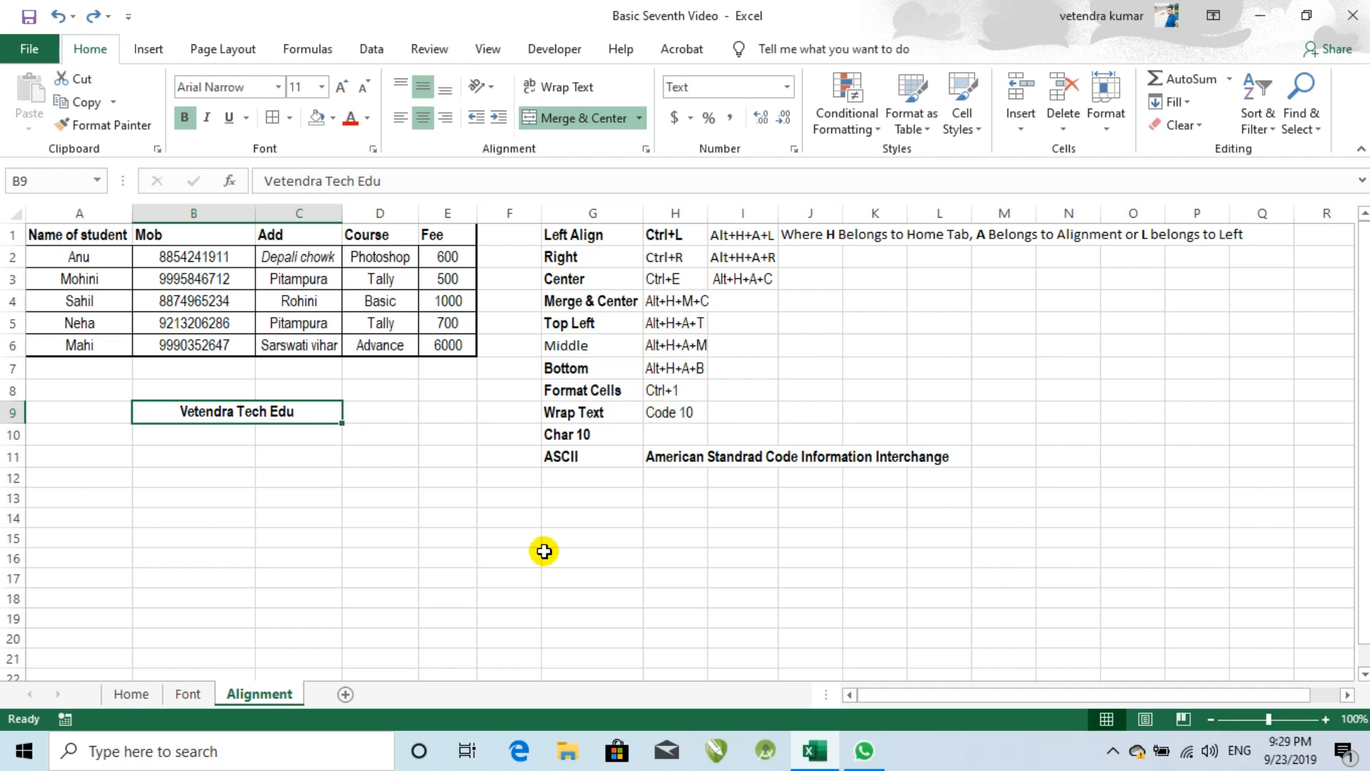
click(590, 476)
click(565, 458)
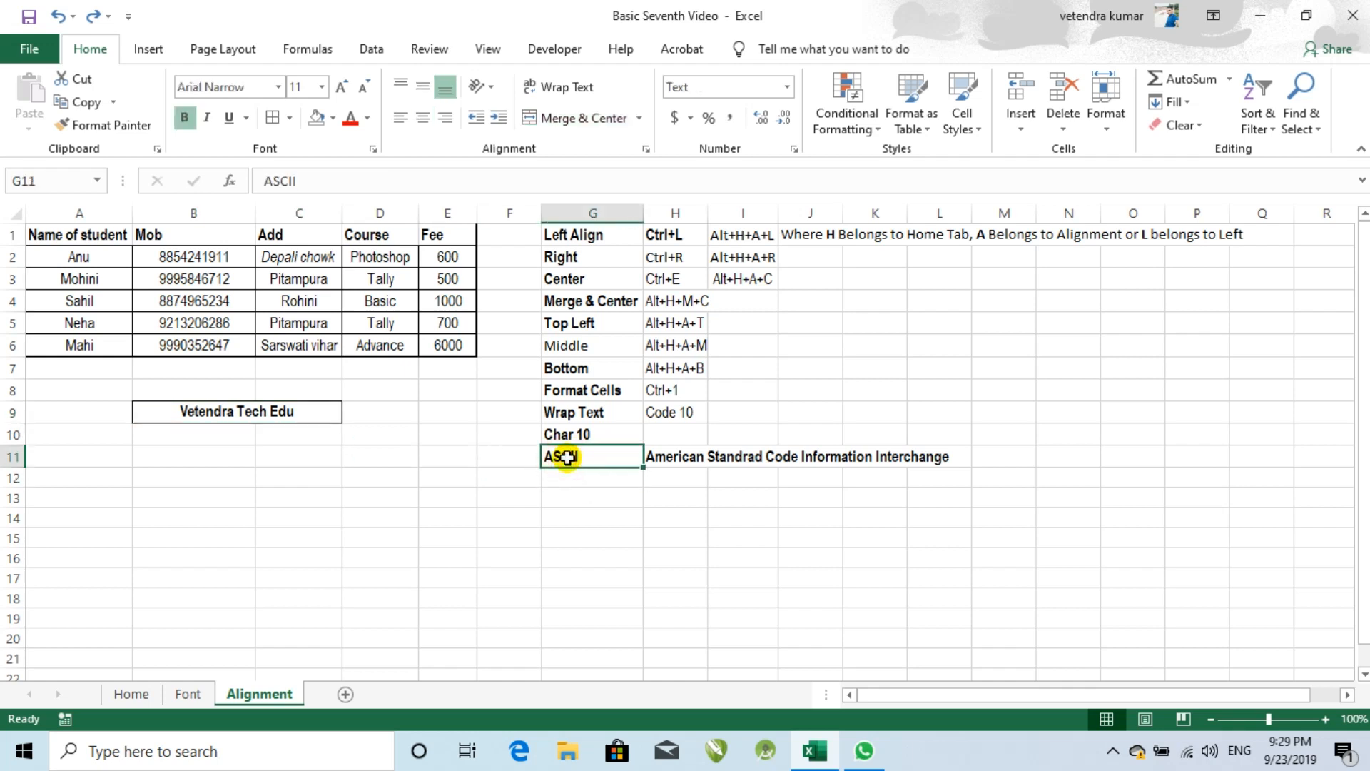
click(568, 426)
click(569, 413)
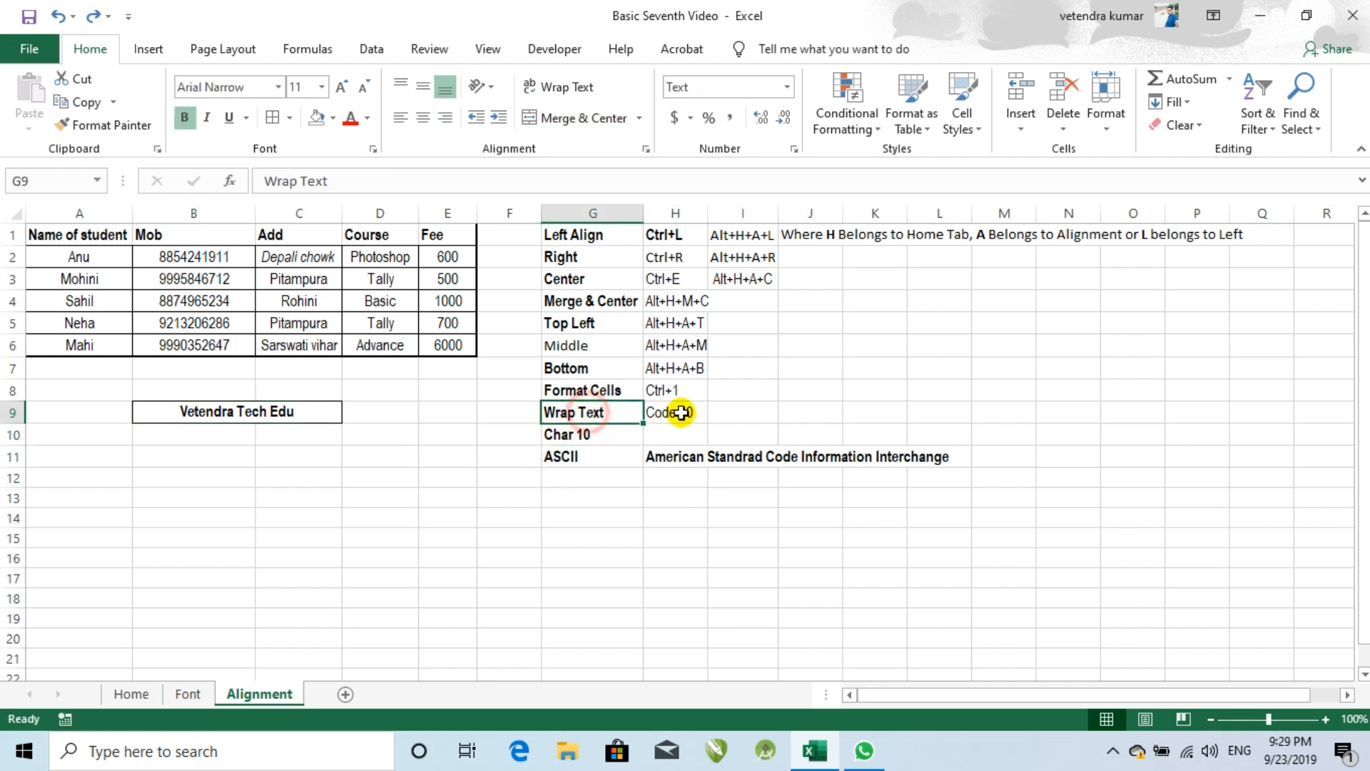
click(679, 413)
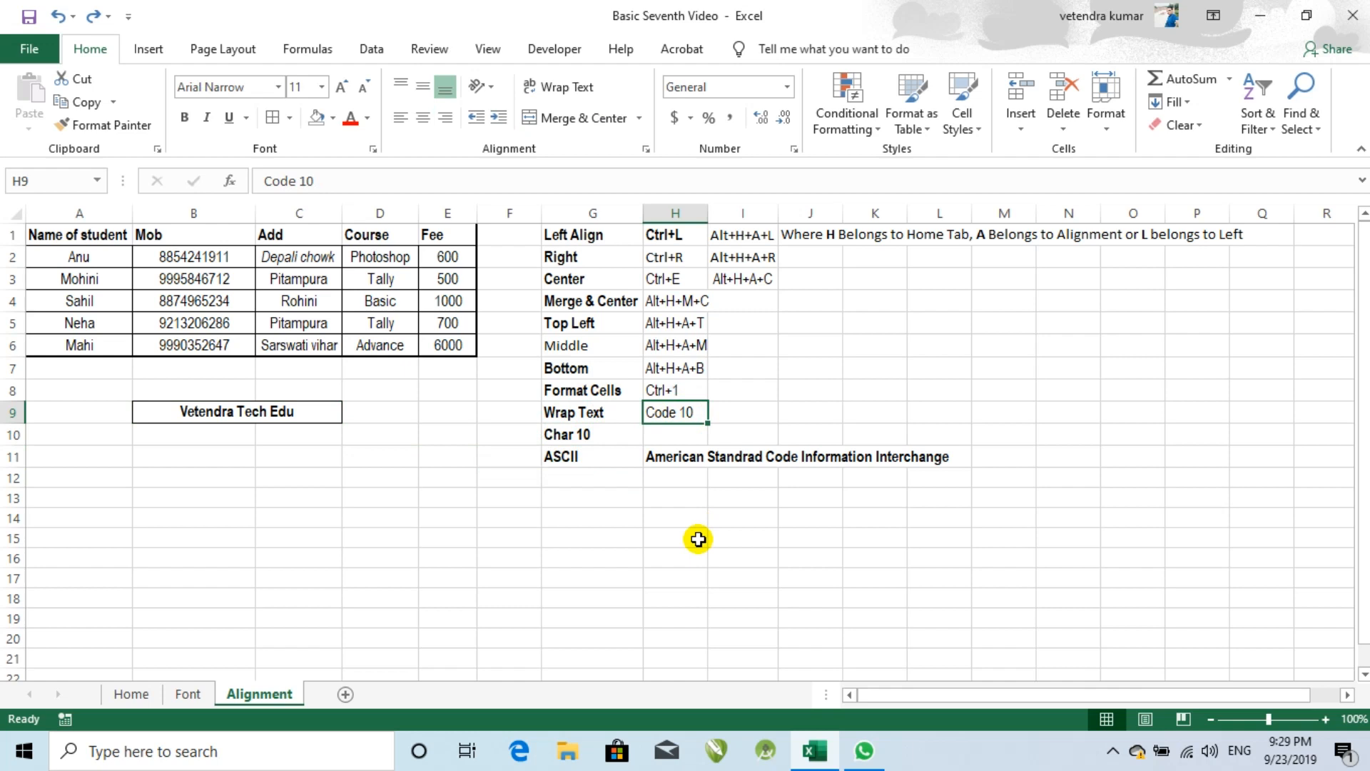
Enter "Char" in cell G13 and "Code" in cell G14 below the shortcut notes.
key(Down)
key(Left)
key(Down)
key(Down)
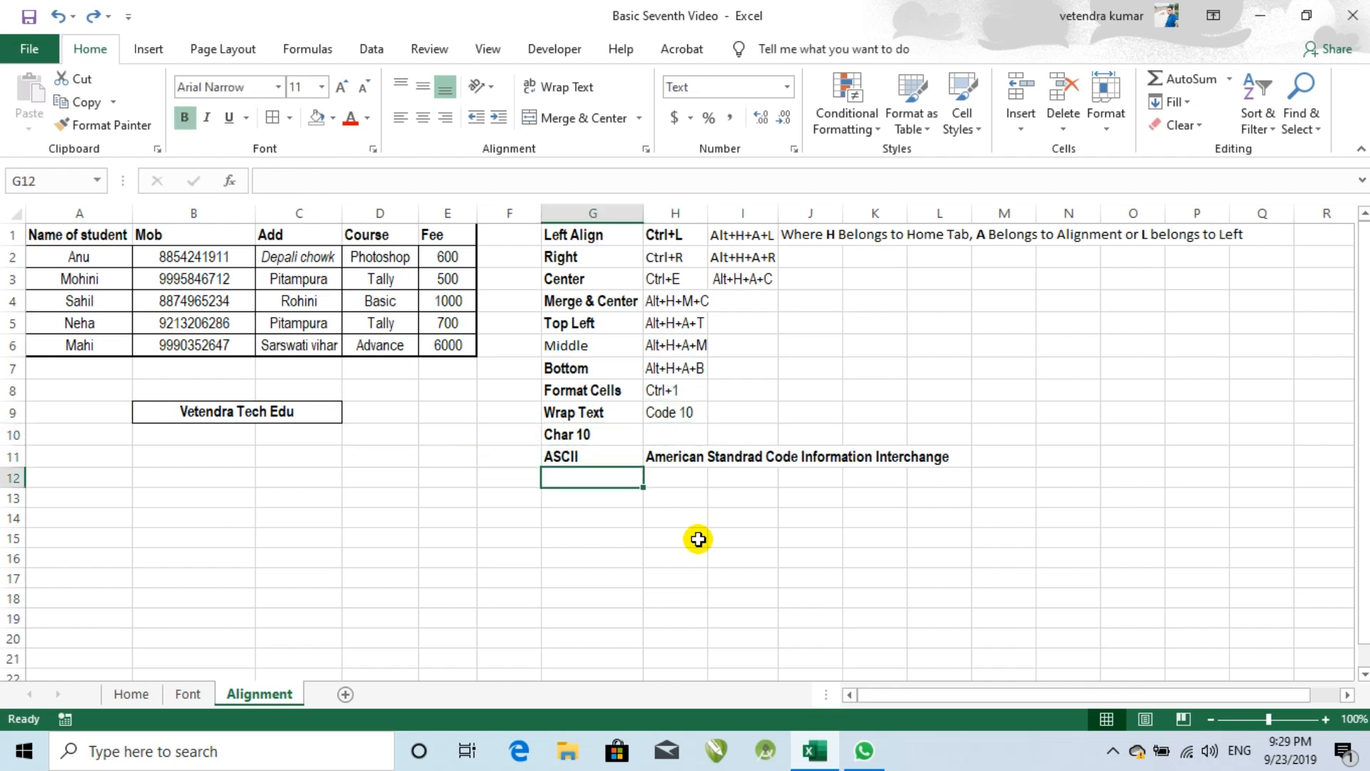
key(Down)
text(Char)
key(Return)
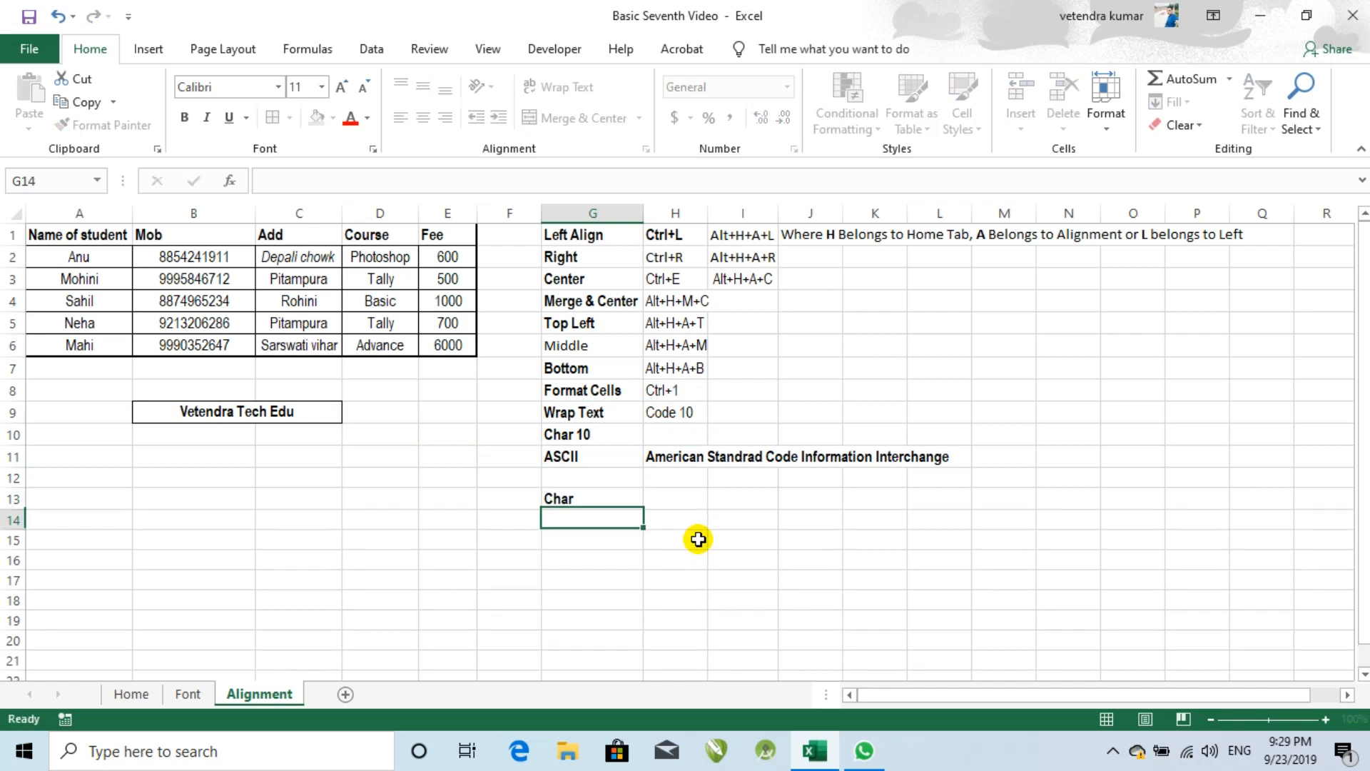
text(Code)
key(Return)
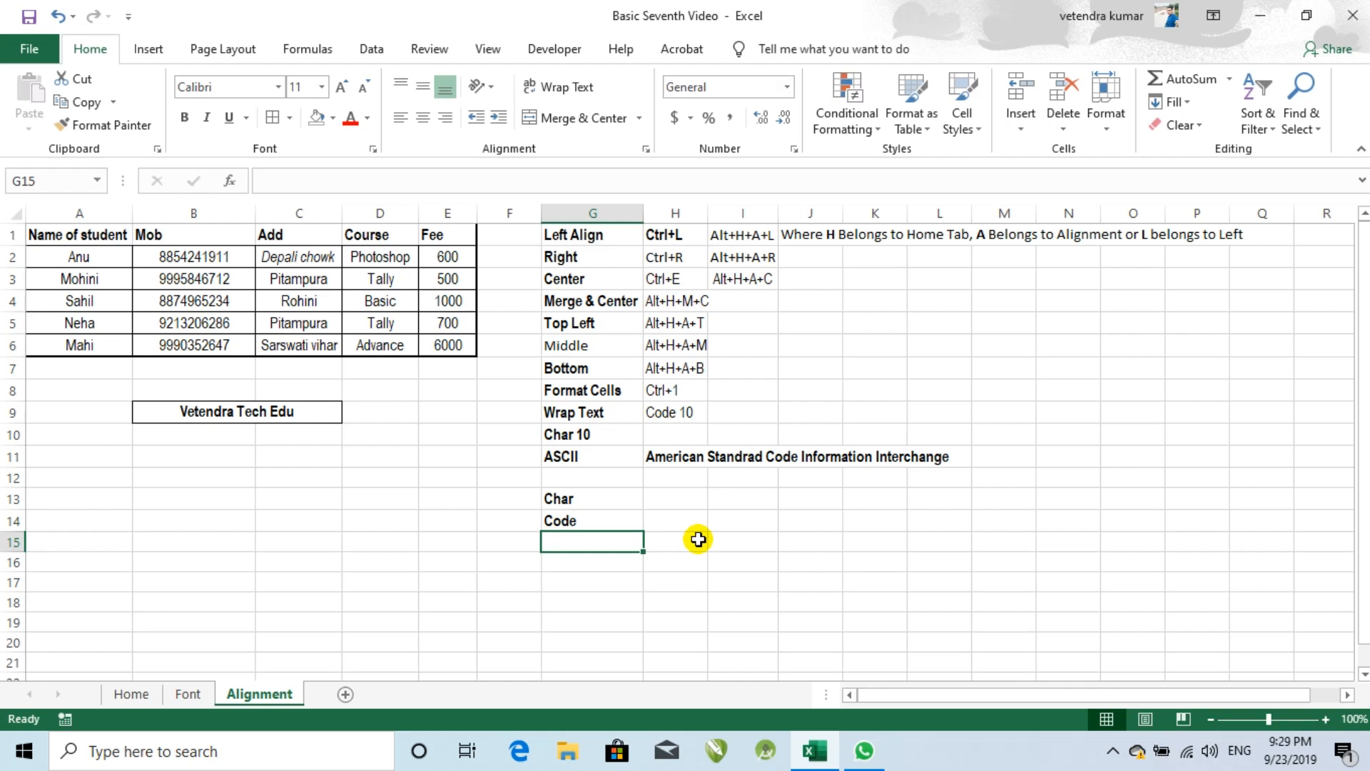
key(Up)
key(Up)
key(Up)
key(Up)
key(Up)
key(Down)
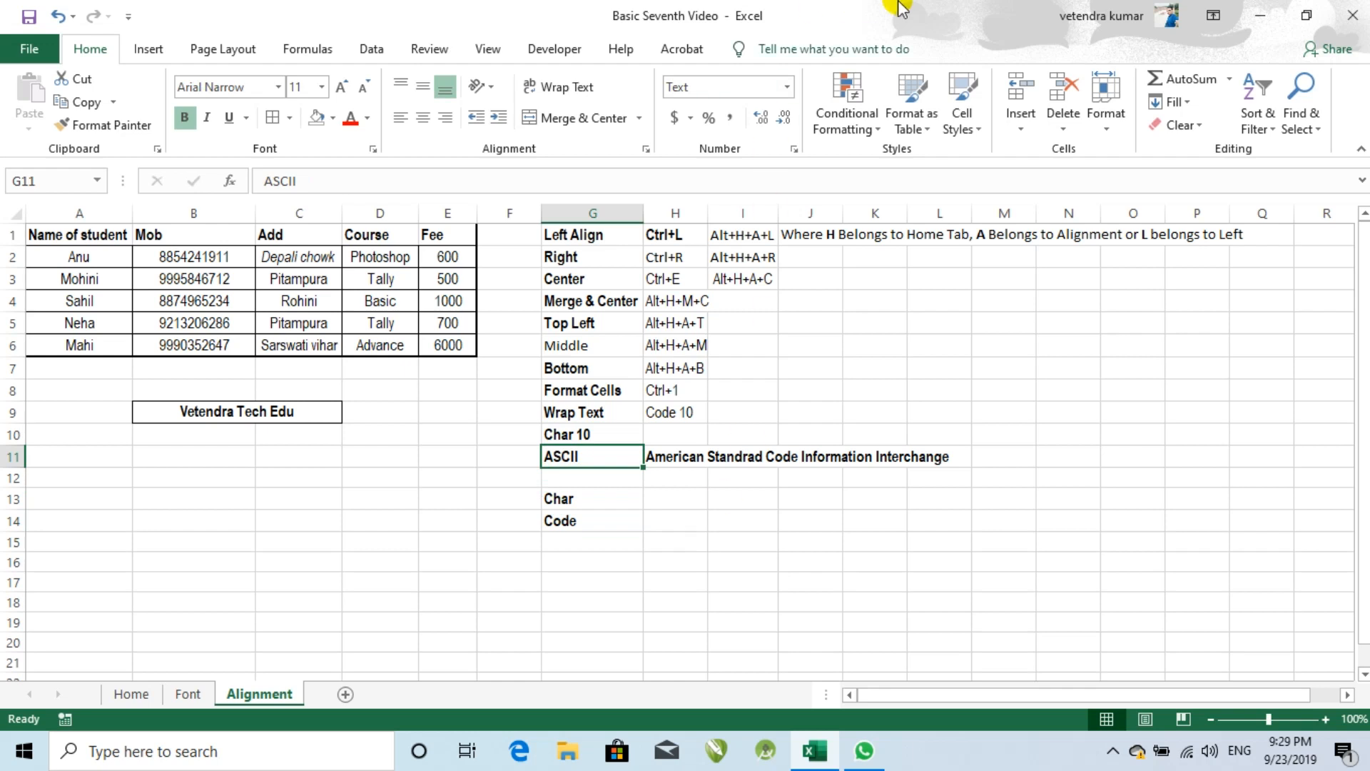
mouse_move(928, 9)
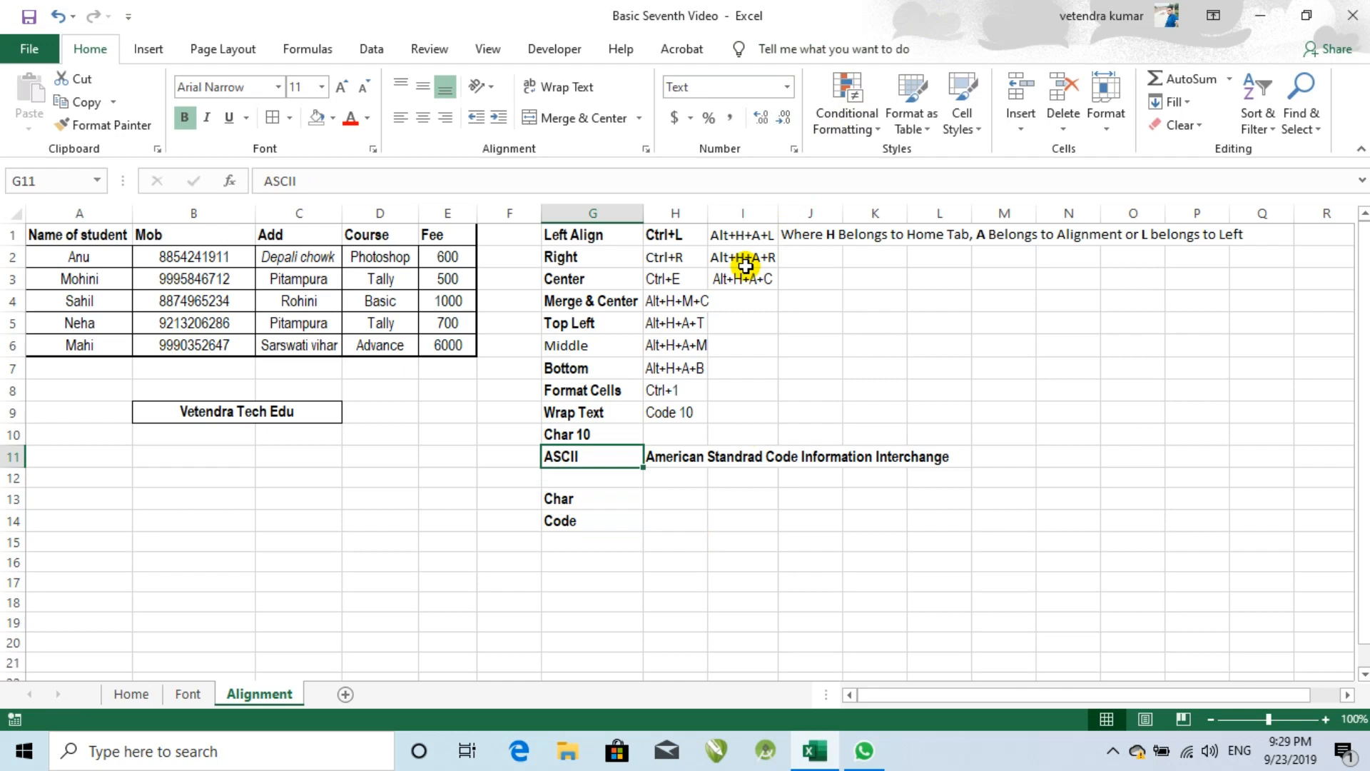
mouse_move(819, 2)
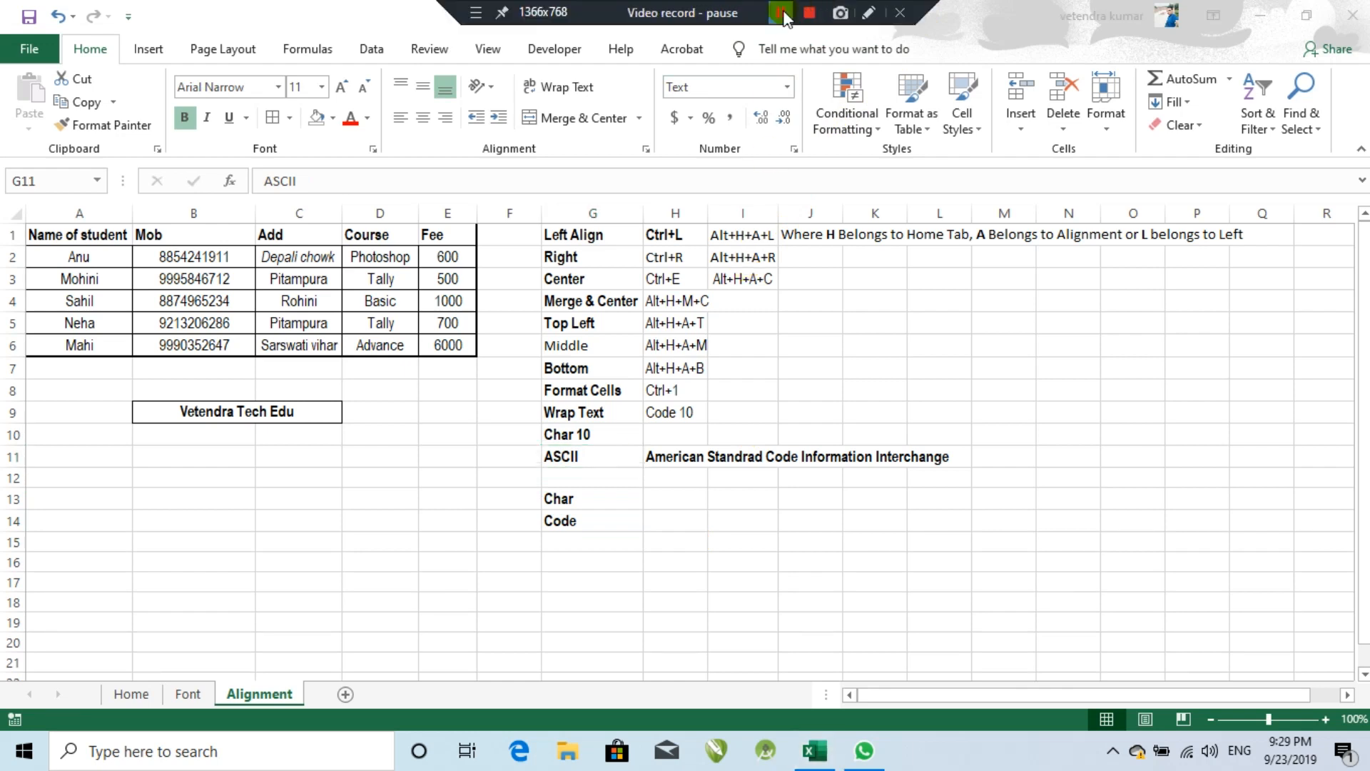